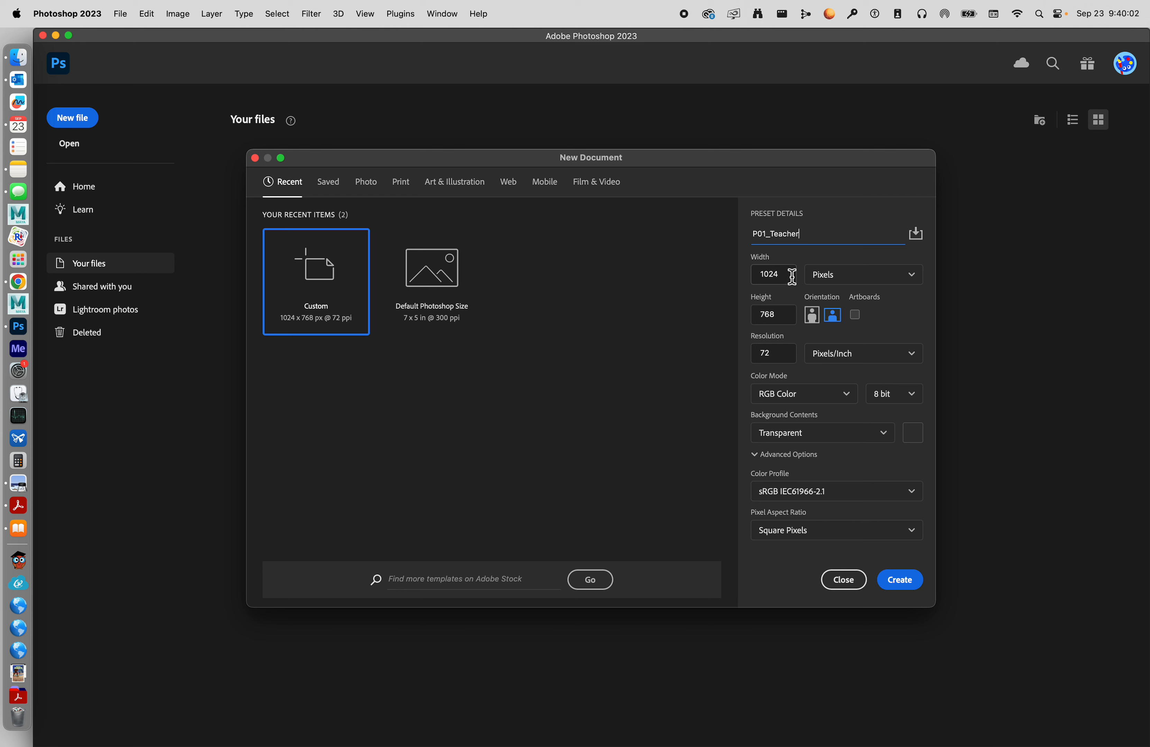
# Create the P01_Teacher document at 1024 x 768 pixels and 72 pixels/inch in RGB Color with a transparent background.
pyautogui.doubleClick(785, 275)
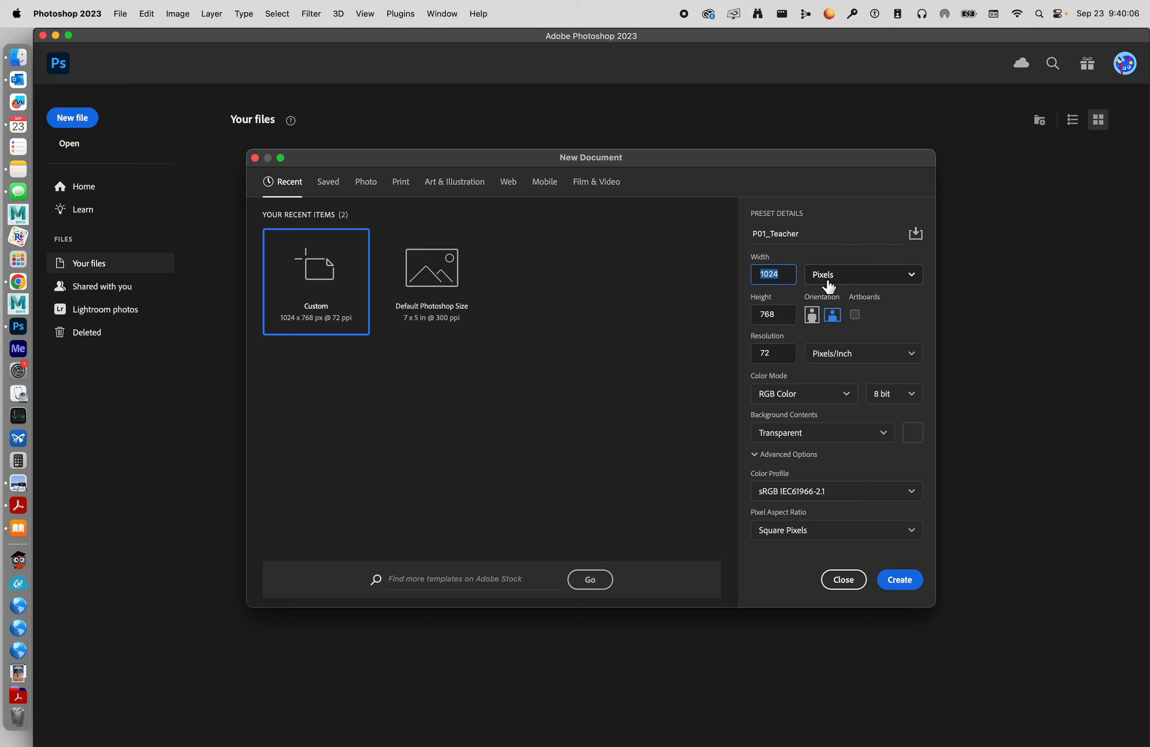
pyautogui.click(848, 277)
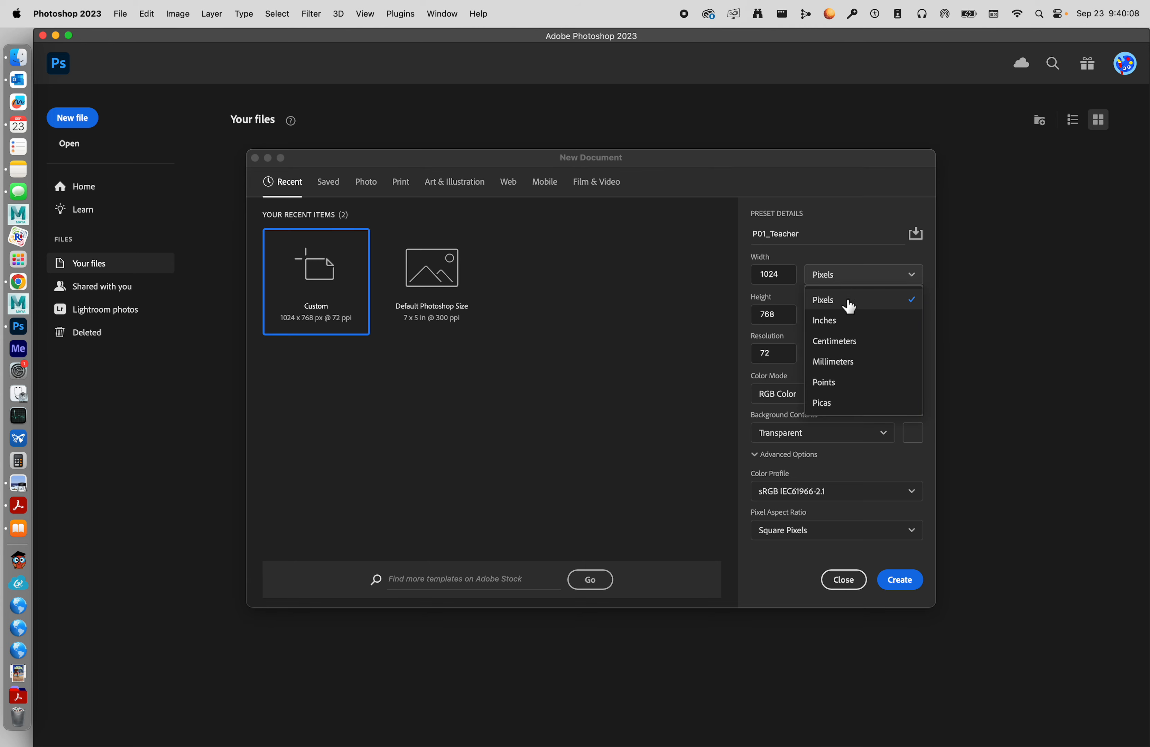
pyautogui.click(857, 276)
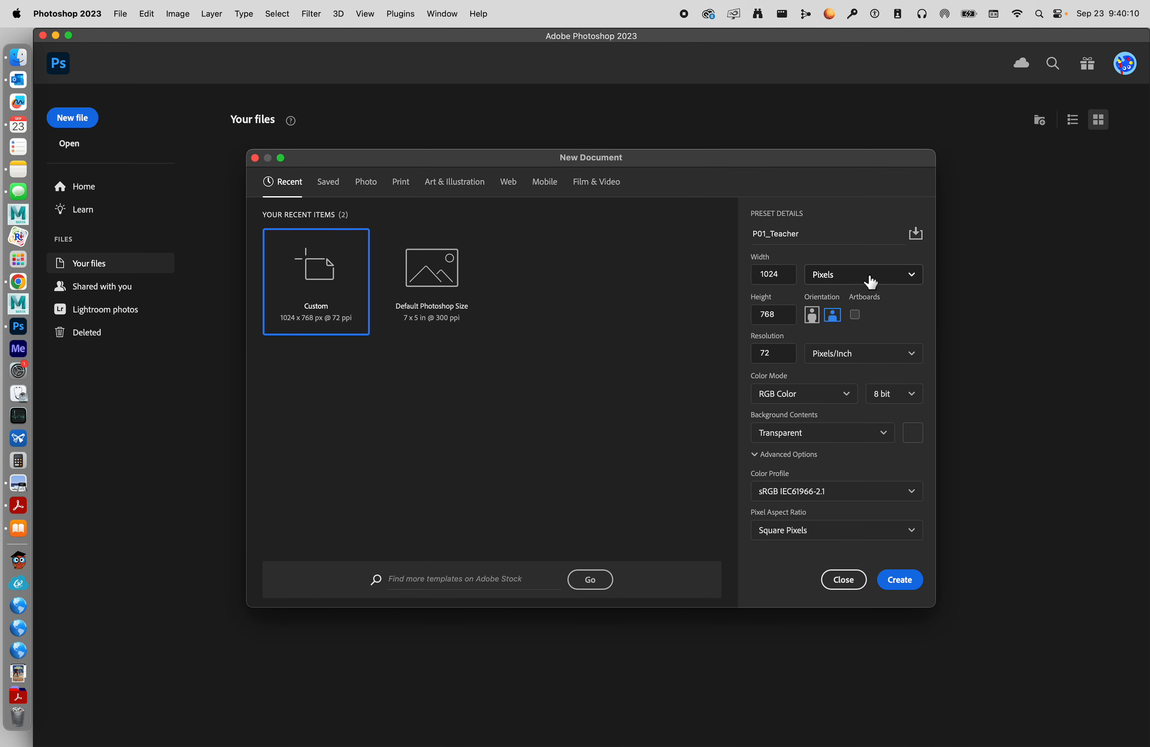
pyautogui.click(784, 321)
pyautogui.click(789, 357)
pyautogui.click(789, 278)
pyautogui.click(791, 353)
pyautogui.click(819, 434)
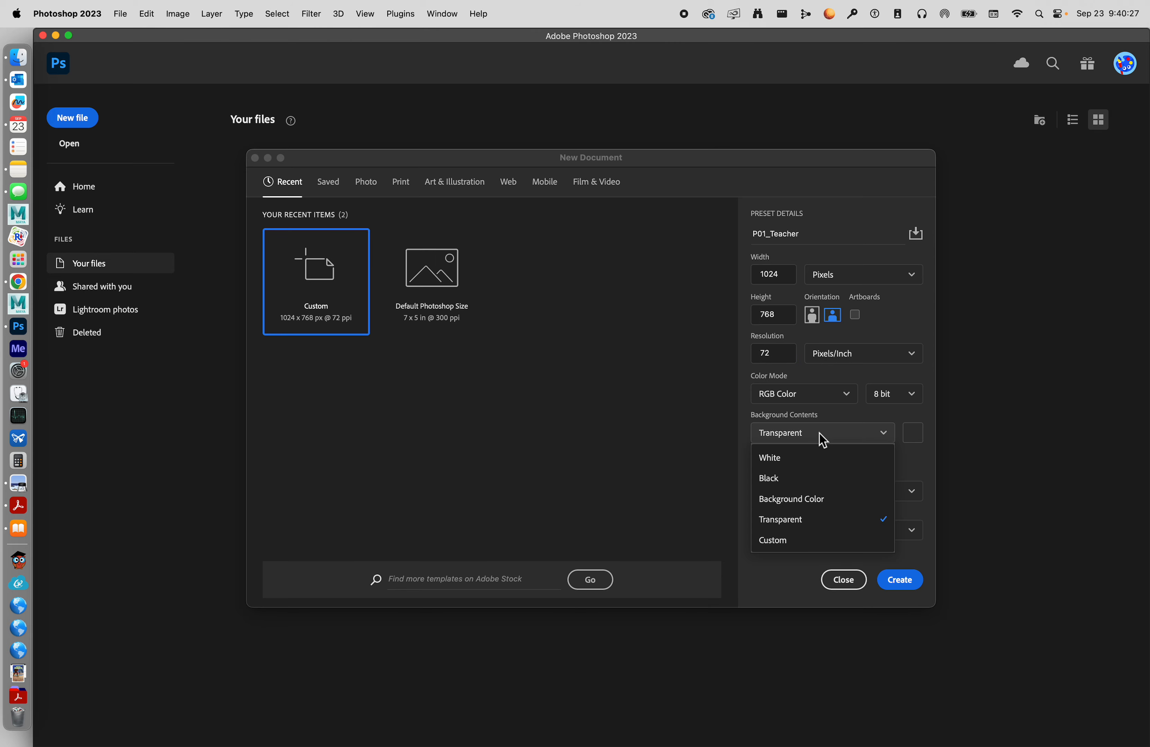
pyautogui.click(824, 520)
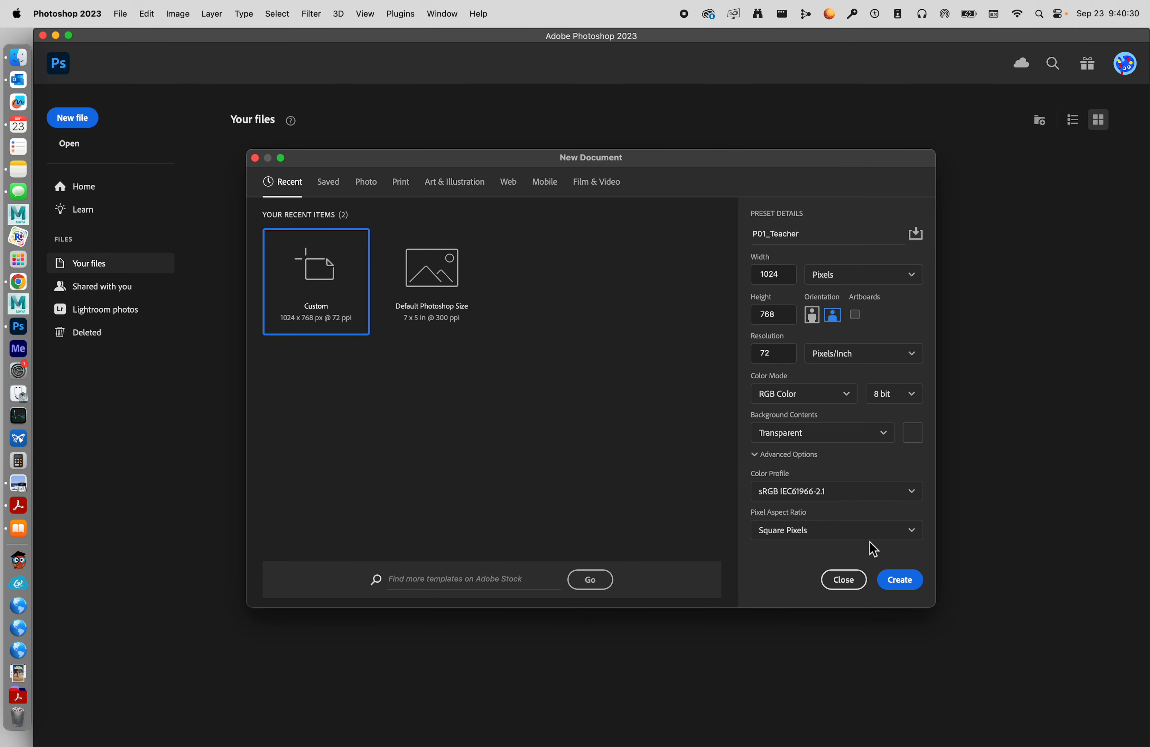
pyautogui.click(908, 584)
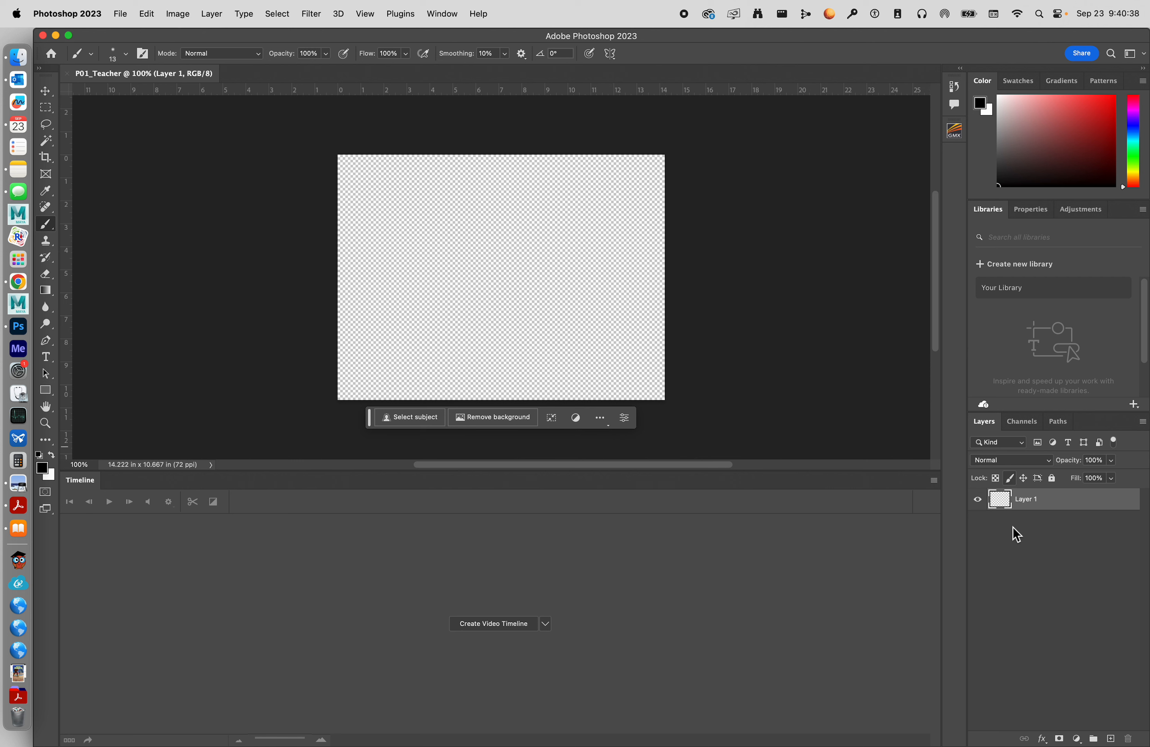
# Add two new layers, naming the lowest layer Background and the middle one Layout.
pyautogui.click(1112, 738)
pyautogui.click(1112, 739)
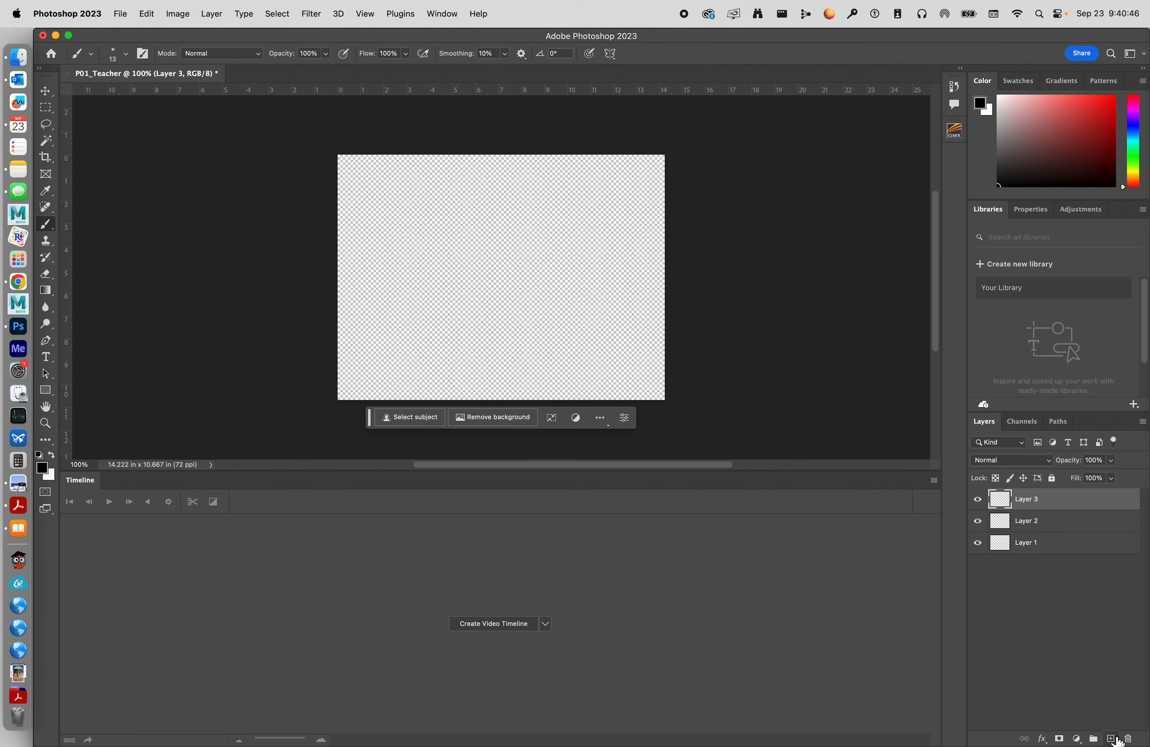
pyautogui.doubleClick(1031, 544)
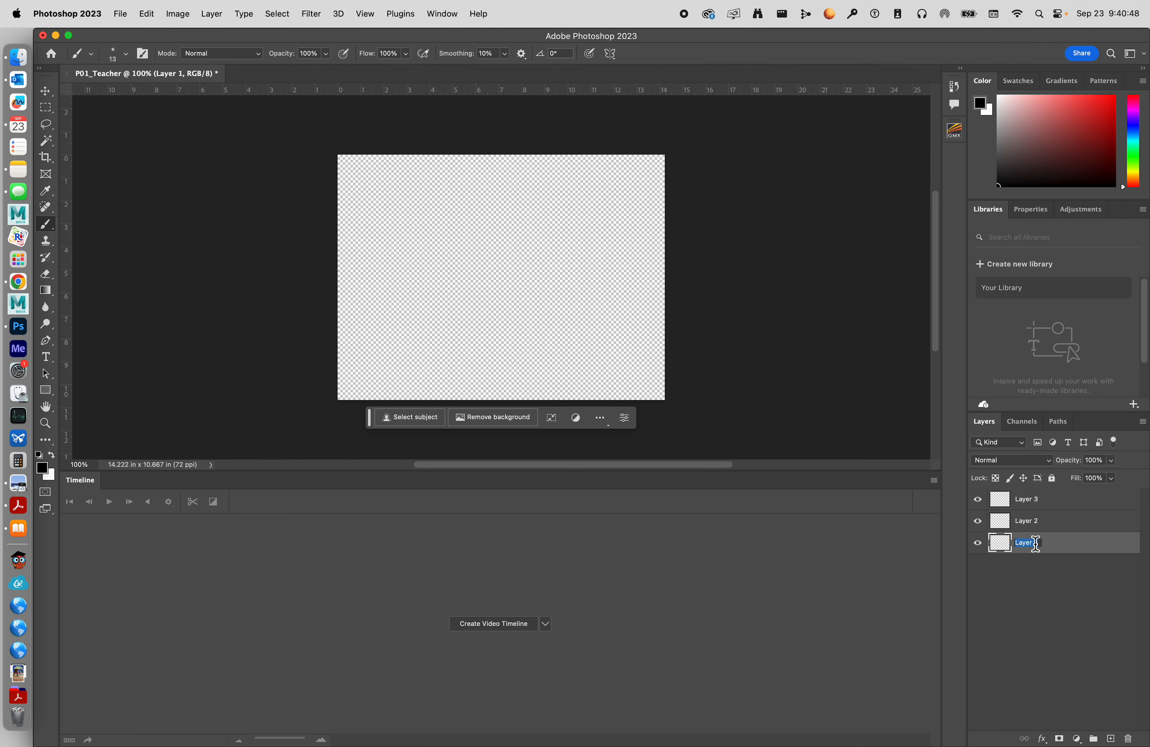
pyautogui.write('Background')
pyautogui.press('Return')
pyautogui.doubleClick(1028, 522)
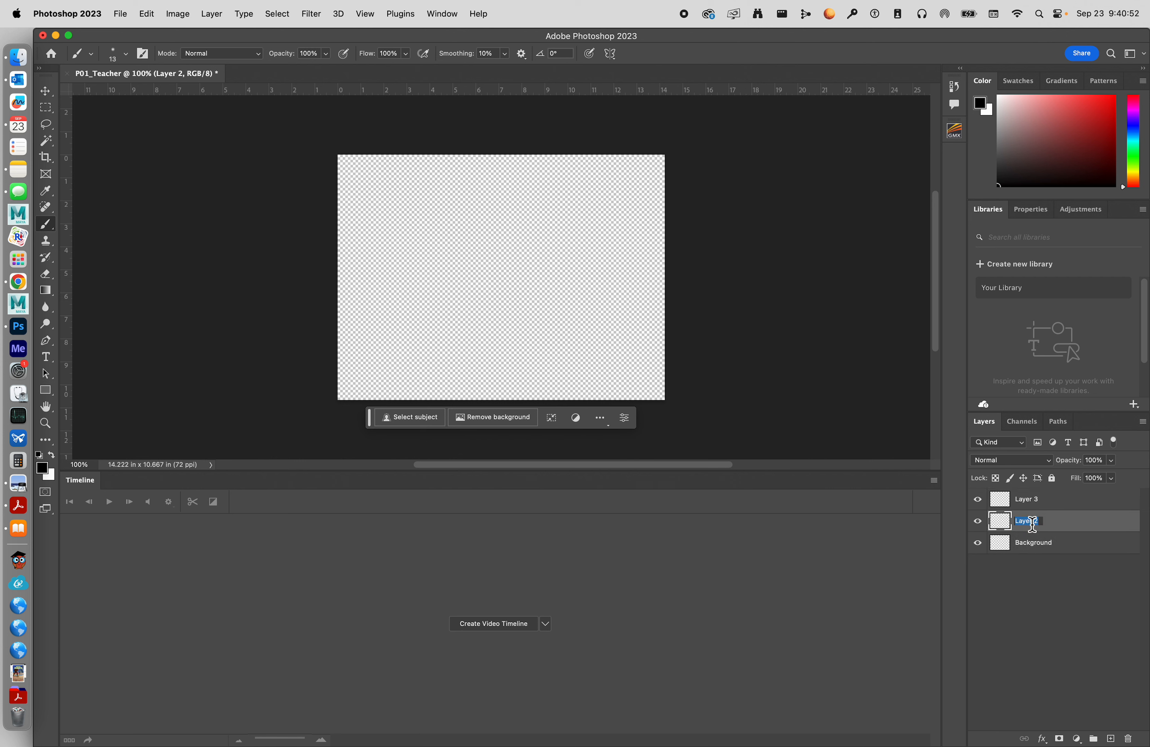
pyautogui.write('Layout')
# Rename the topmost layer Keys.
pyautogui.doubleClick(1038, 500)
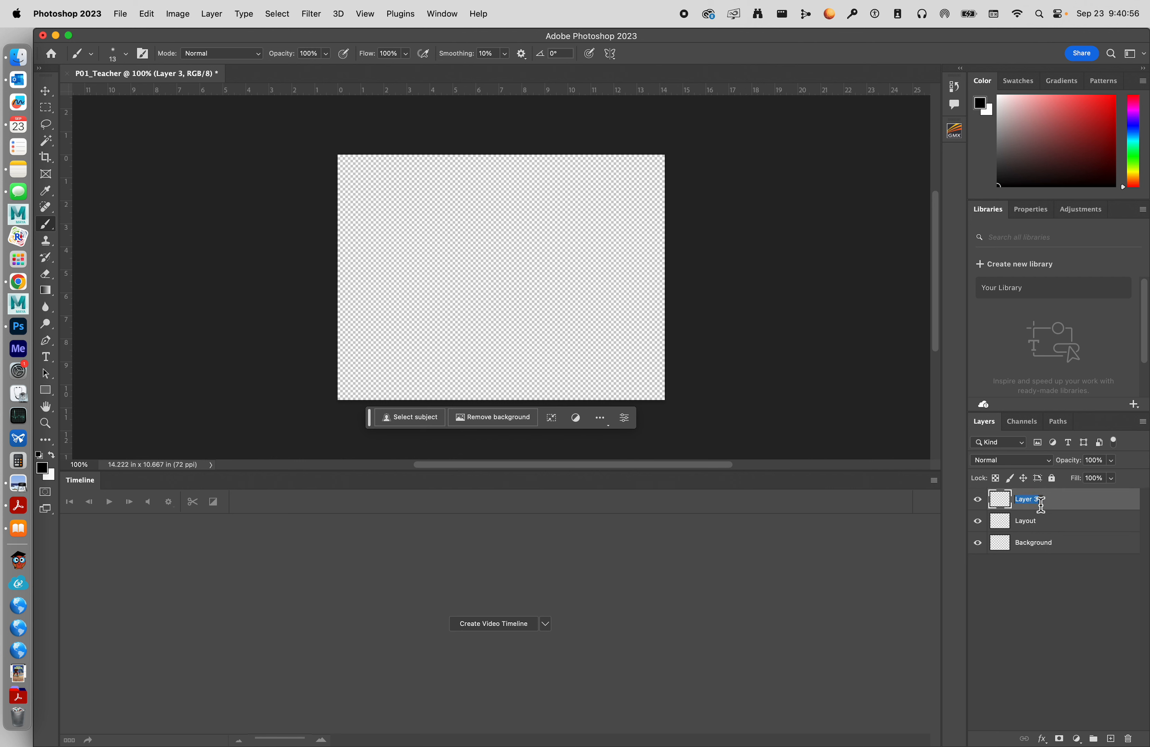
pyautogui.write('Keys')
pyautogui.press('Return')
# Rename the topmost layer K01 and leave no layer selected.
pyautogui.click(1031, 504)
pyautogui.doubleClick(1031, 505)
pyautogui.write('K01')
pyautogui.press('Return')
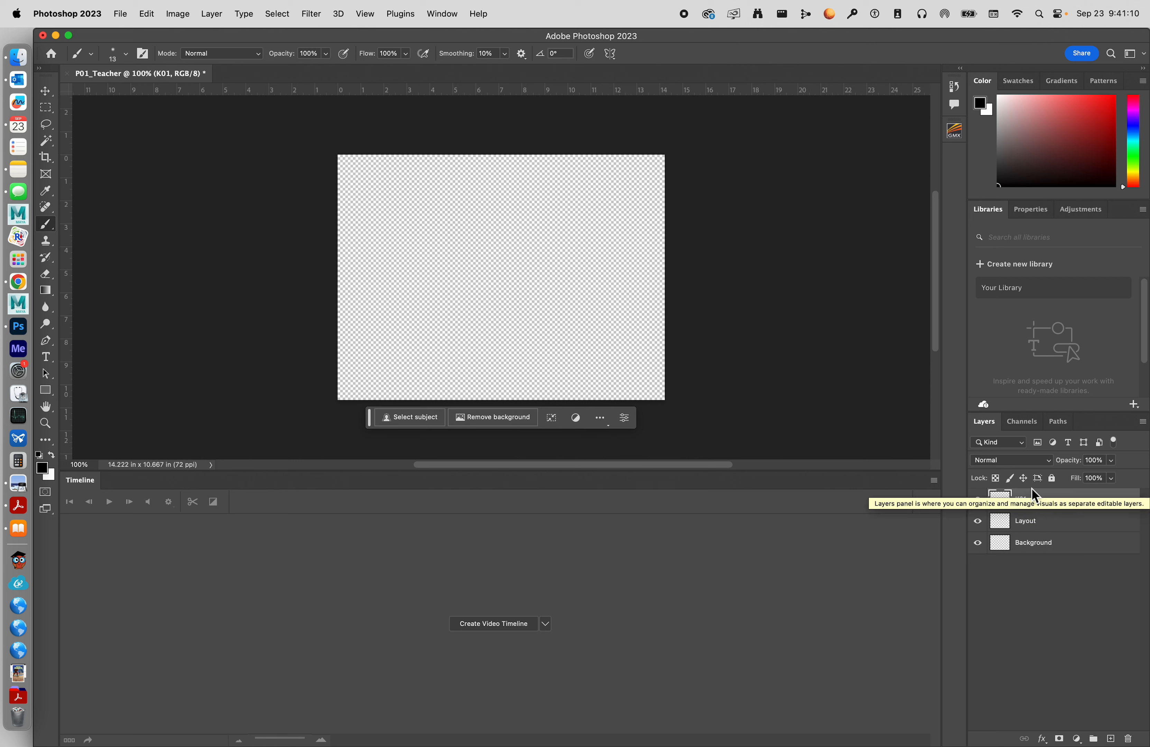
pyautogui.click(1032, 593)
pyautogui.click(1037, 500)
pyautogui.click(1045, 587)
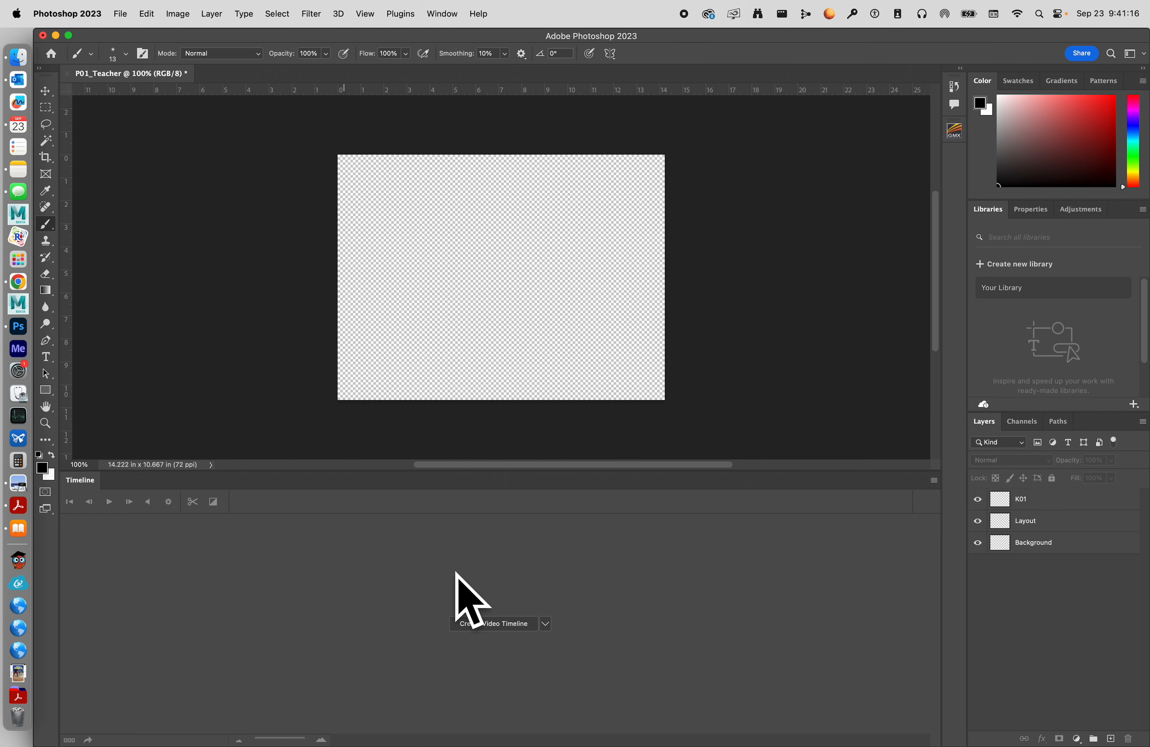
# Create a video timeline for the document's three layers.
pyautogui.click(455, 13)
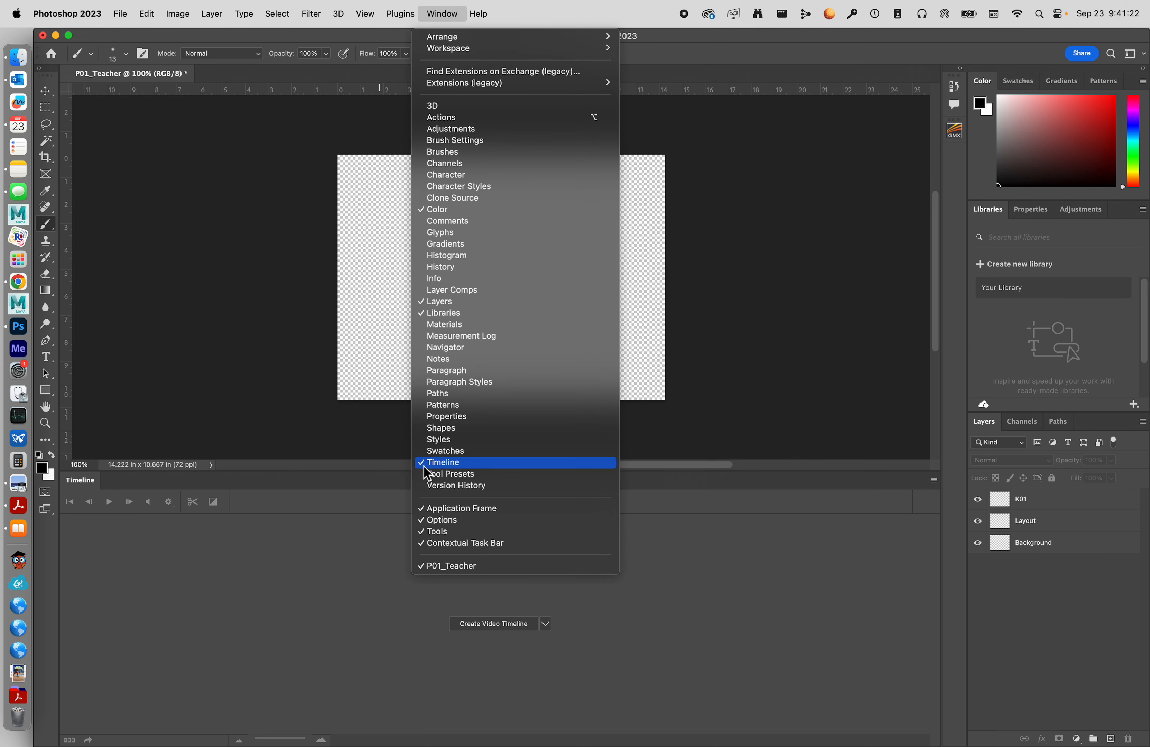
pyautogui.click(502, 658)
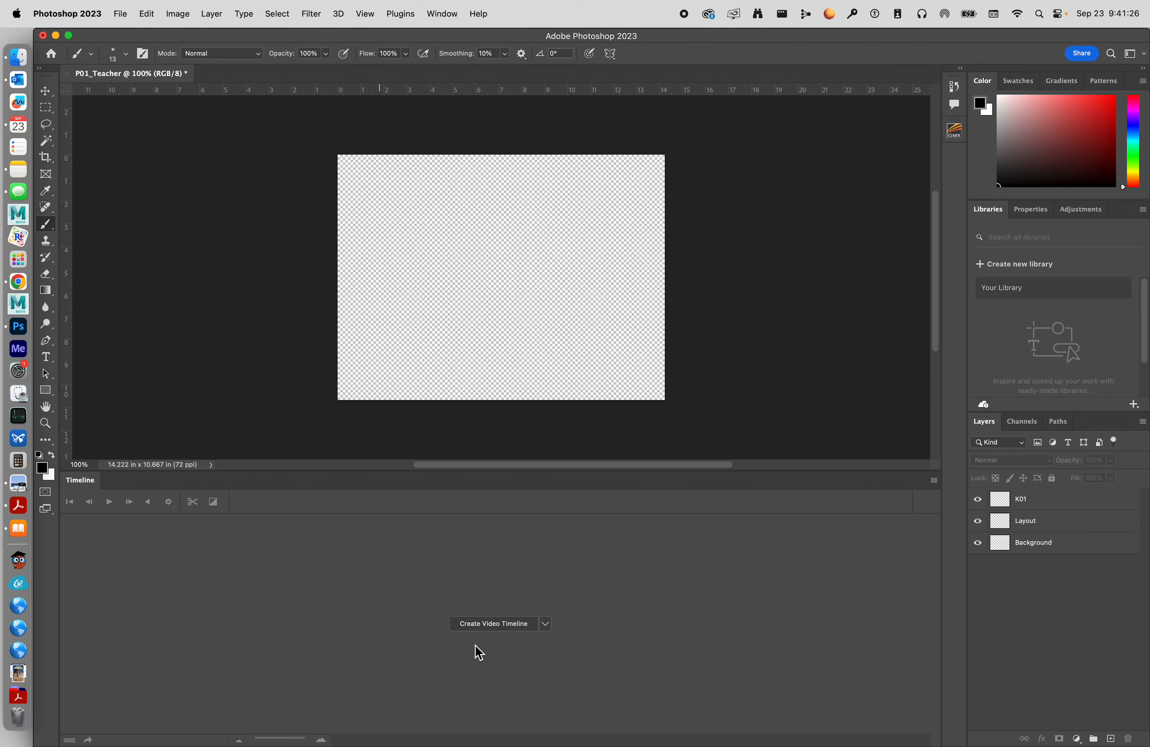
pyautogui.click(545, 624)
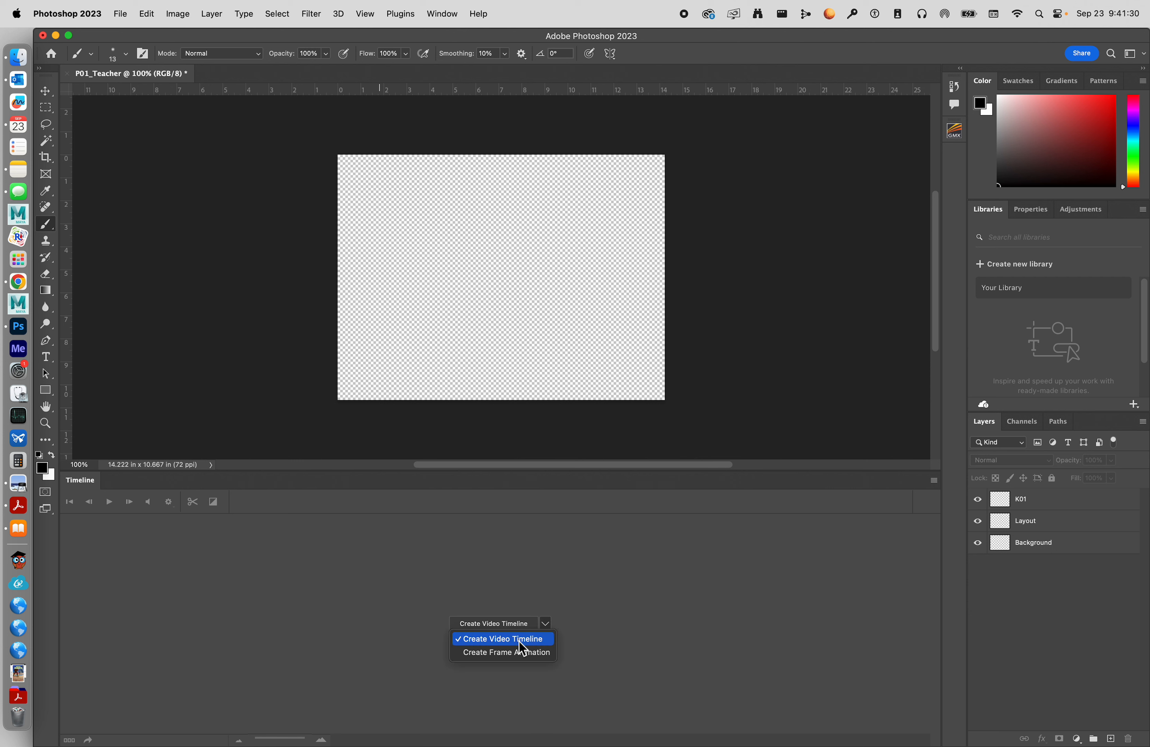
pyautogui.click(507, 640)
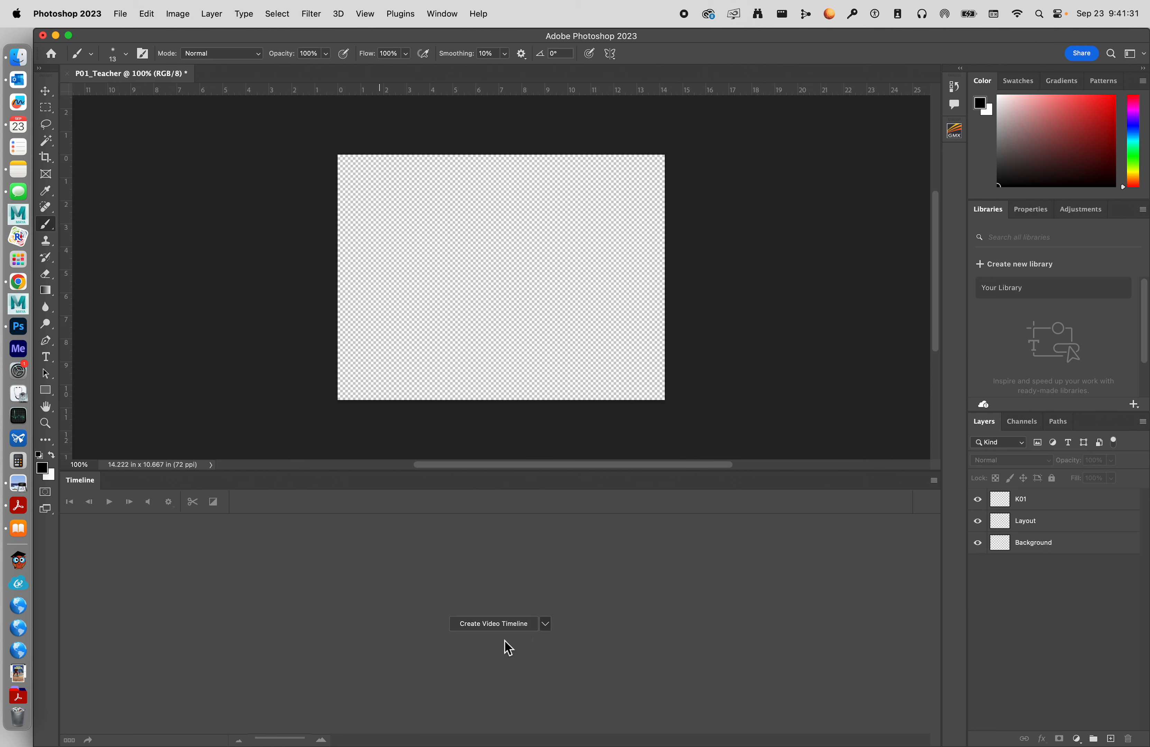
pyautogui.click(494, 626)
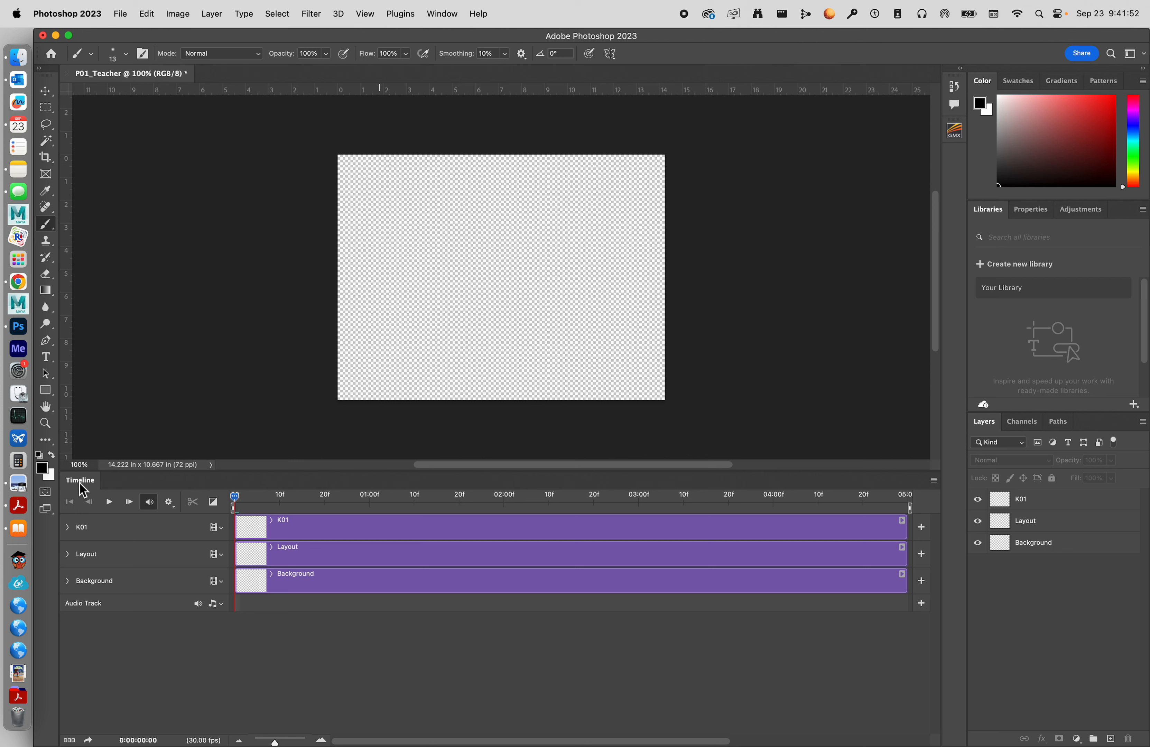
# Set the timeline frame rate to 12 fps.
pyautogui.click(934, 480)
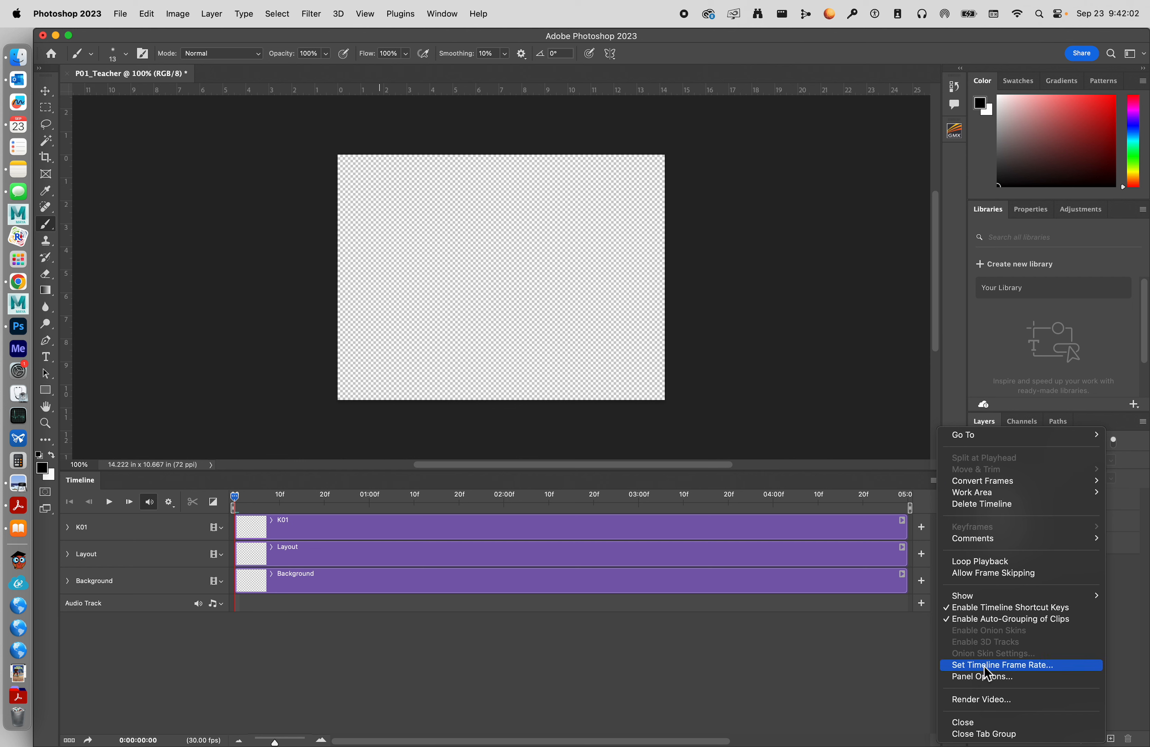
pyautogui.click(1003, 663)
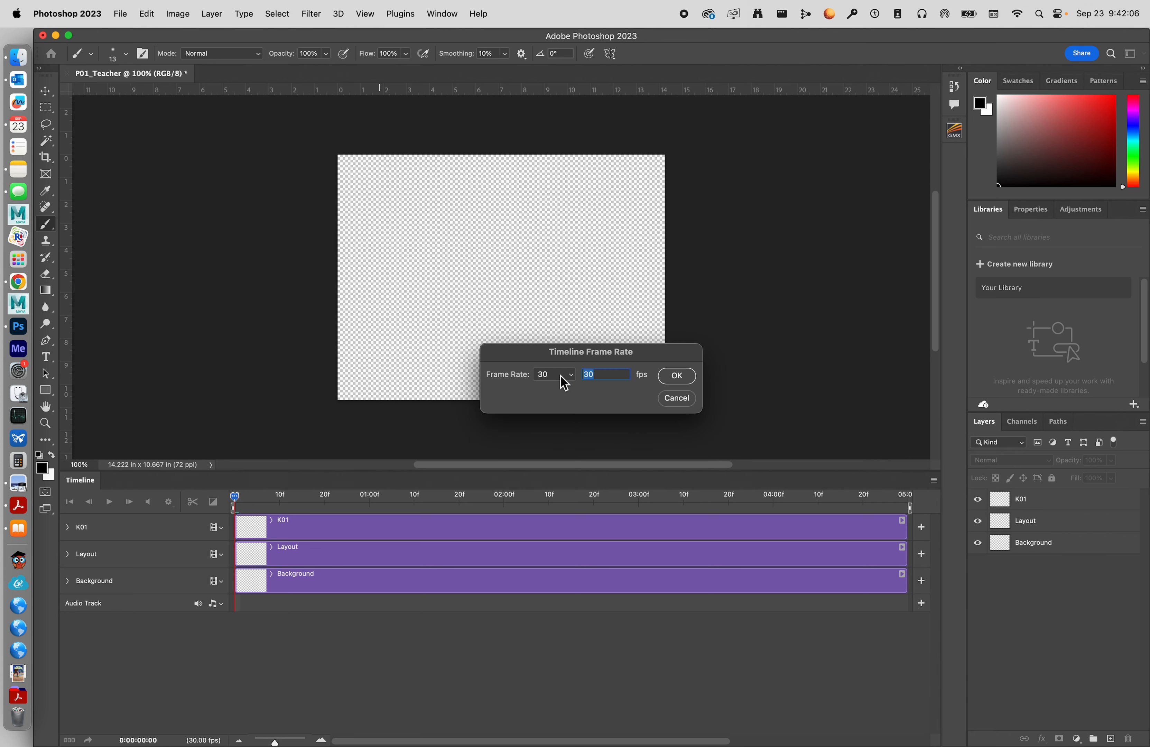
pyautogui.click(561, 378)
pyautogui.click(544, 275)
pyautogui.click(689, 374)
# Shorten the timeline work area so that it ends at 01:00.
pyautogui.moveTo(275, 740)
pyautogui.mouseDown()
pyautogui.moveTo(261, 741)
pyautogui.moveTo(364, 740)
pyautogui.moveTo(265, 740)
pyautogui.moveTo(278, 740)
pyautogui.mouseUp()
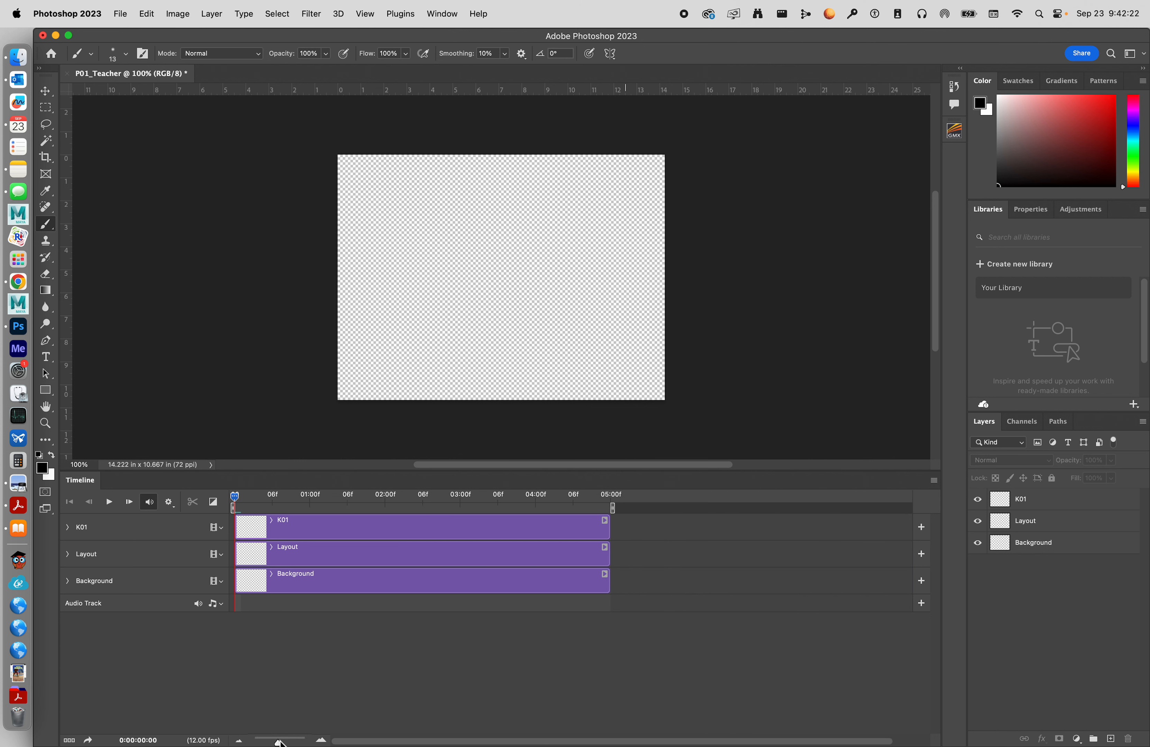
pyautogui.moveTo(280, 742); pyautogui.dragTo(284, 742)
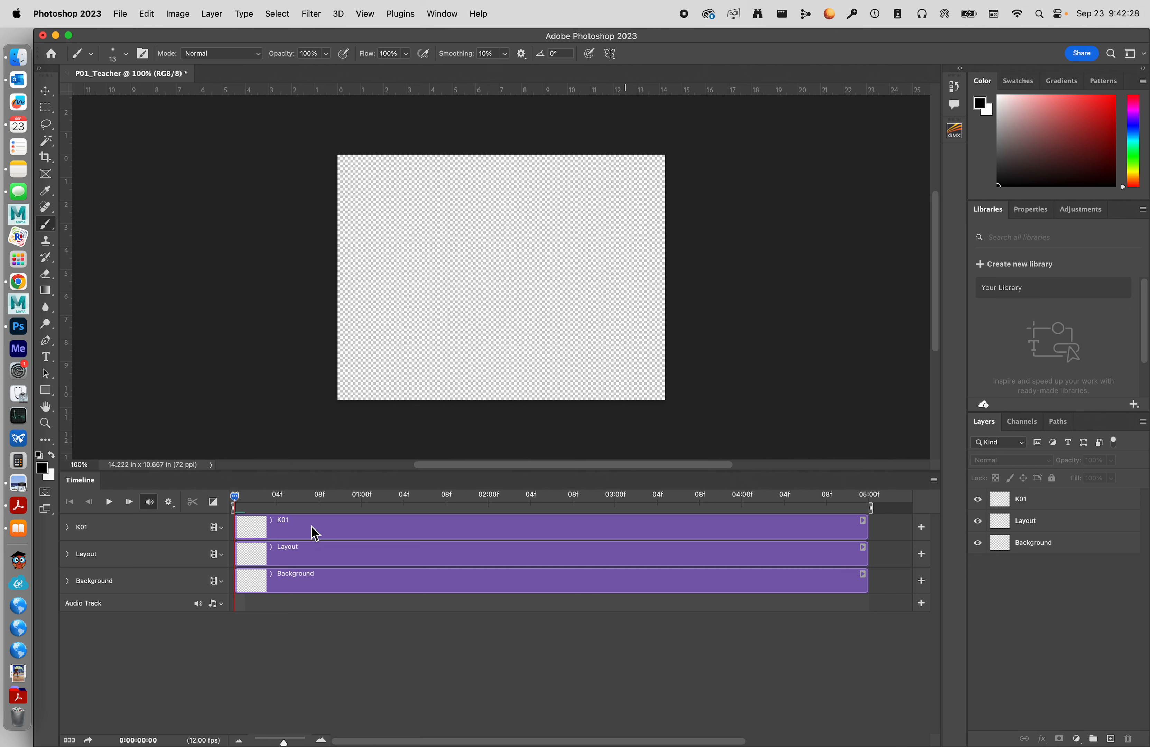
pyautogui.moveTo(868, 508)
pyautogui.mouseDown()
pyautogui.moveTo(383, 507)
pyautogui.moveTo(364, 518)
pyautogui.mouseUp()
# Trim the K01, Layout and Background clips so that each ends at 01:00.
pyautogui.click(856, 532)
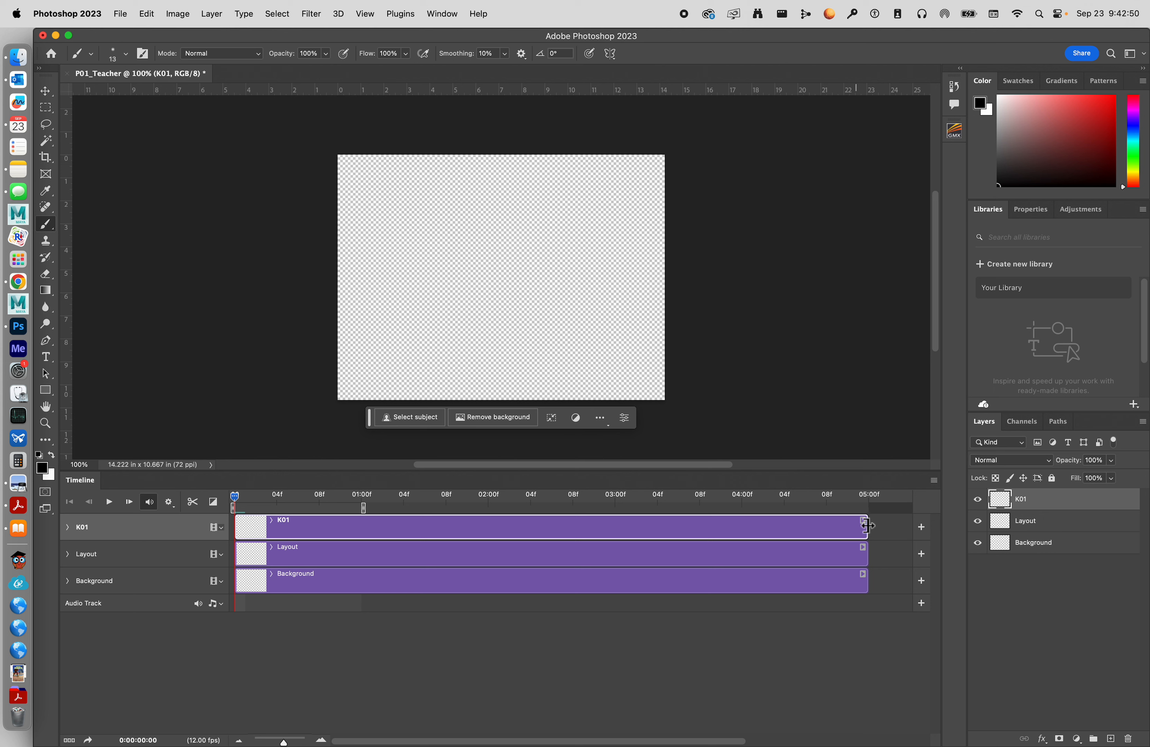
pyautogui.moveTo(867, 525); pyautogui.dragTo(364, 537)
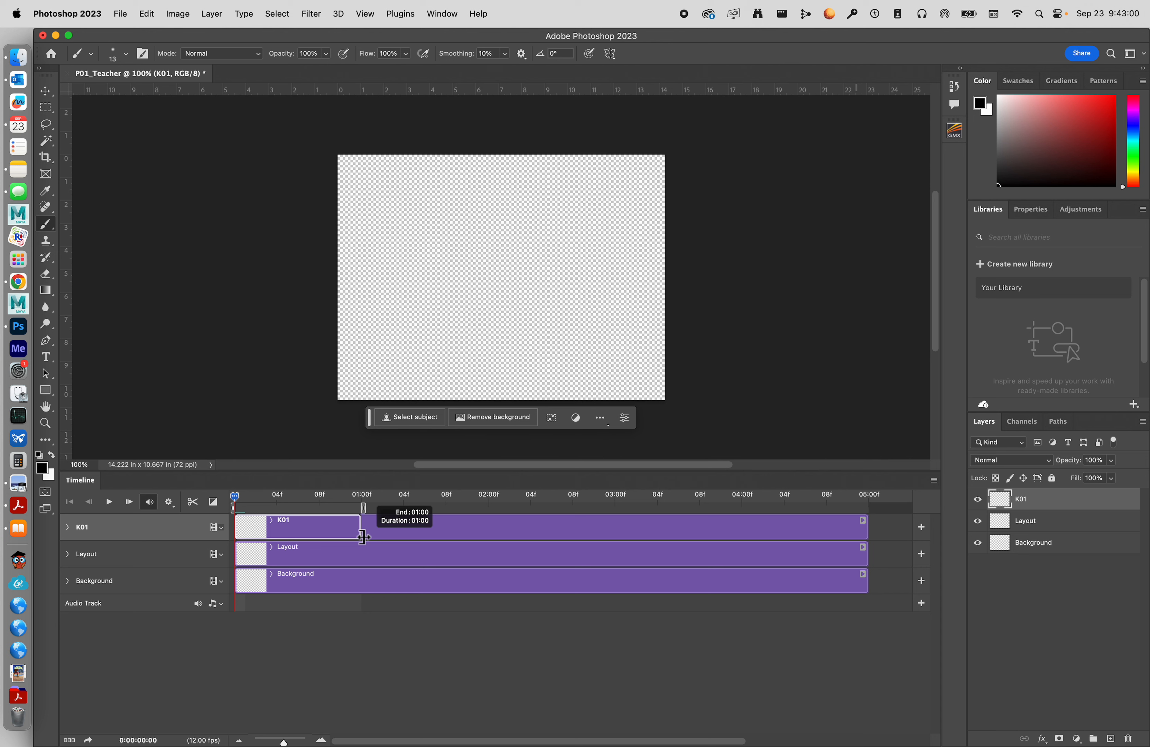
pyautogui.moveTo(363, 537); pyautogui.dragTo(367, 542)
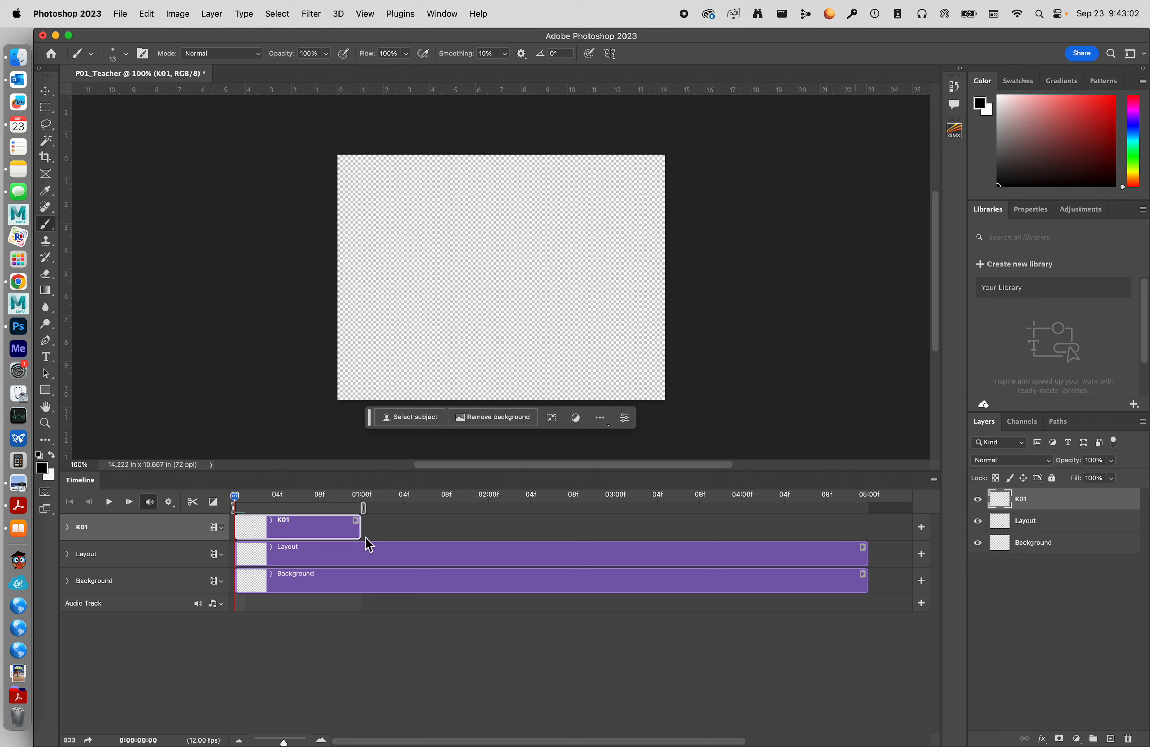
pyautogui.moveTo(873, 558); pyautogui.dragTo(360, 554)
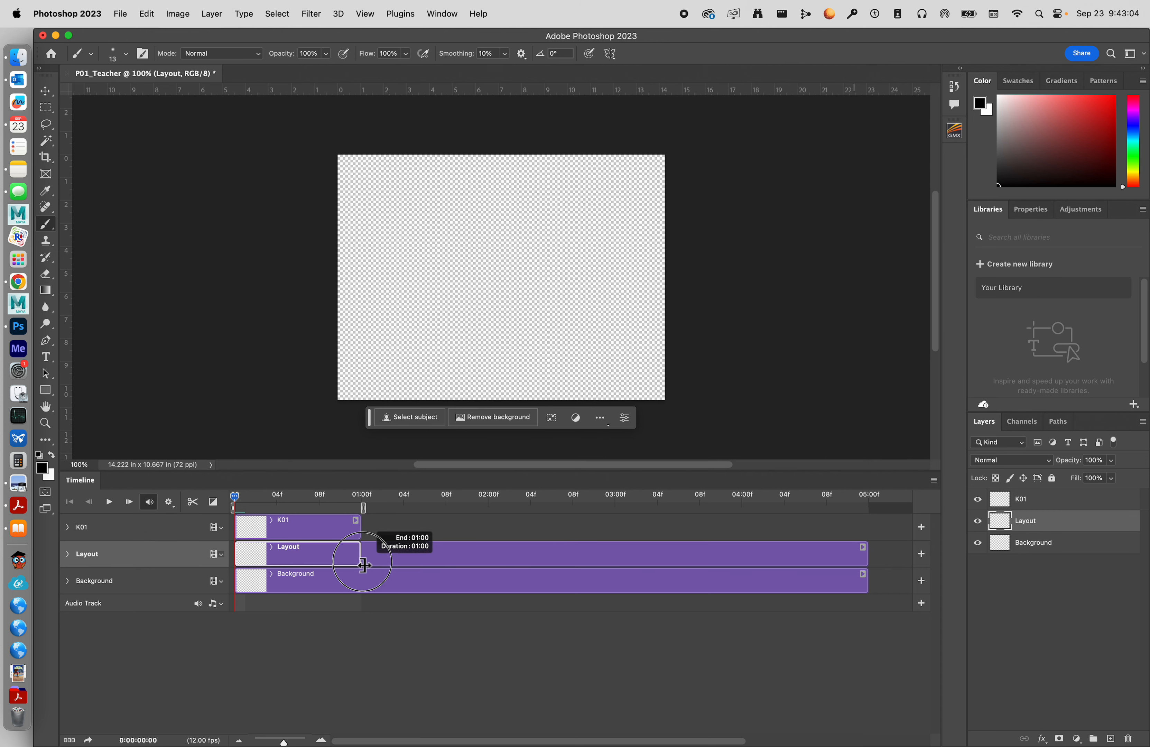
pyautogui.moveTo(868, 585); pyautogui.dragTo(360, 585)
pyautogui.click(423, 578)
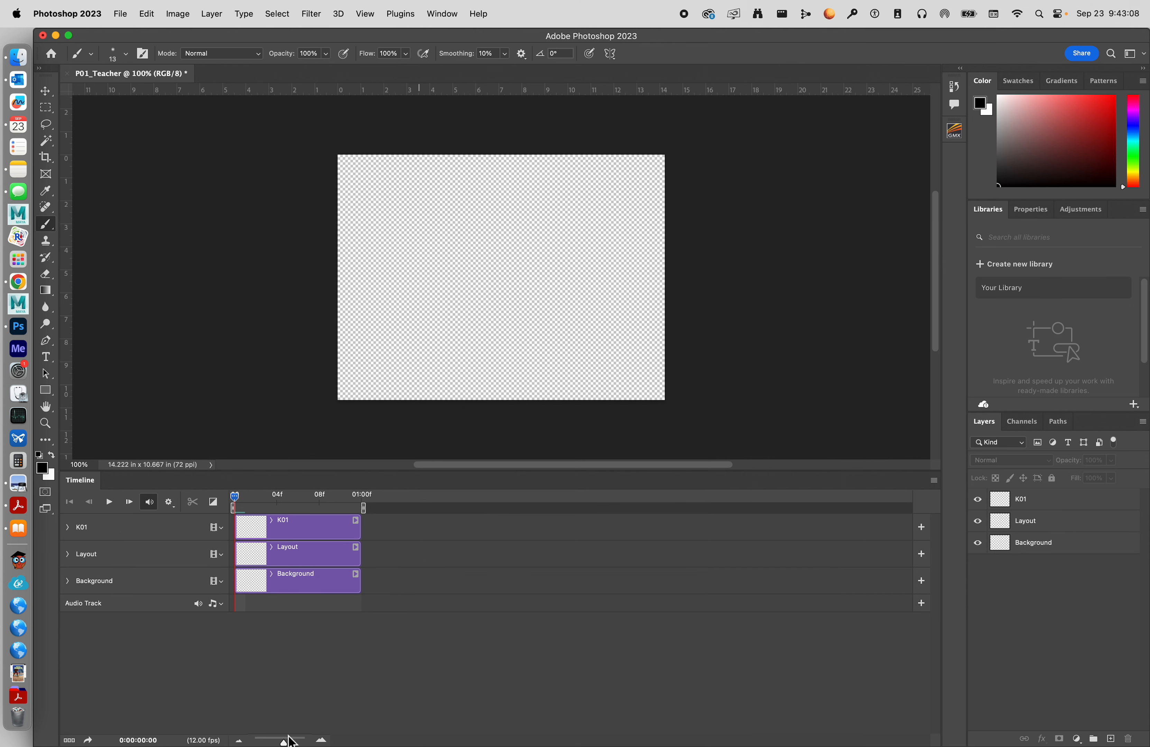
pyautogui.moveTo(284, 741); pyautogui.dragTo(306, 742)
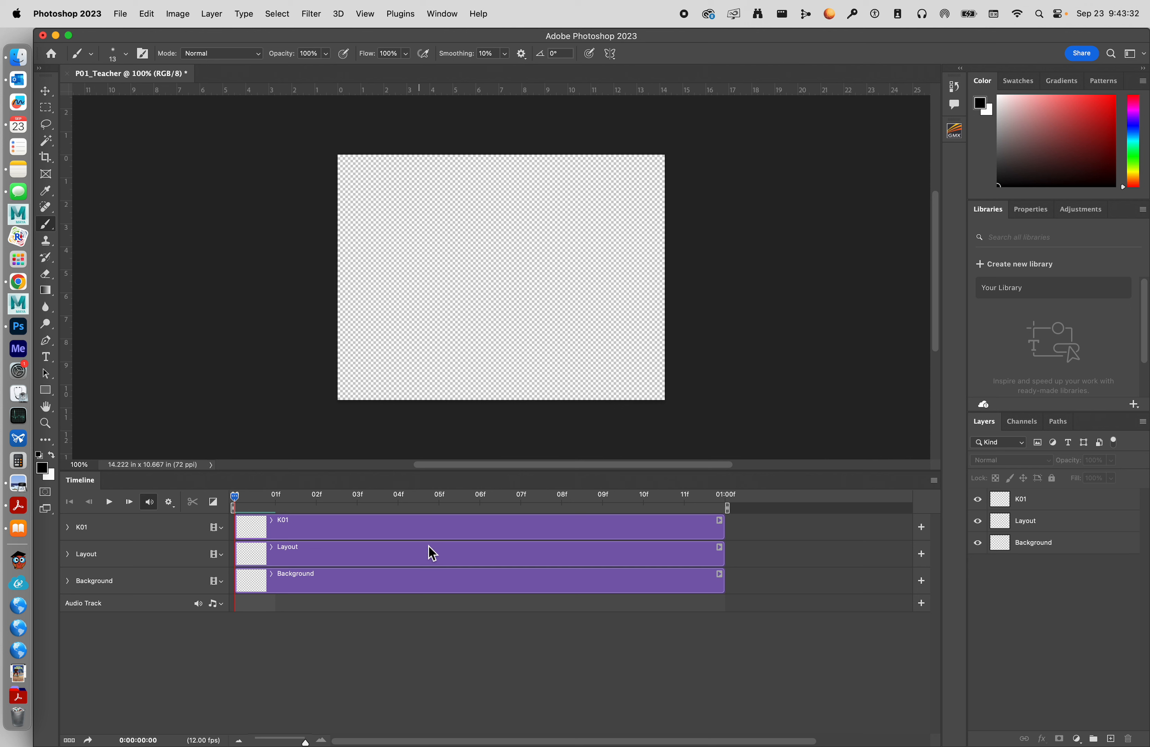
pyautogui.click(934, 481)
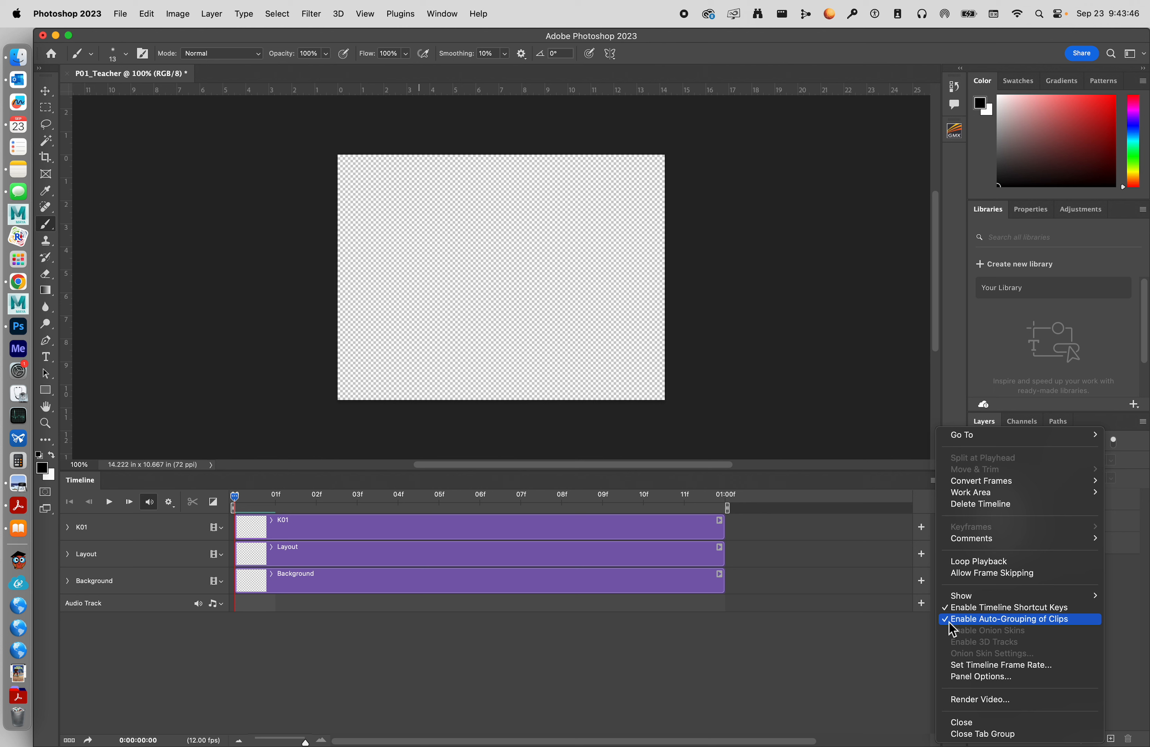
pyautogui.click(826, 633)
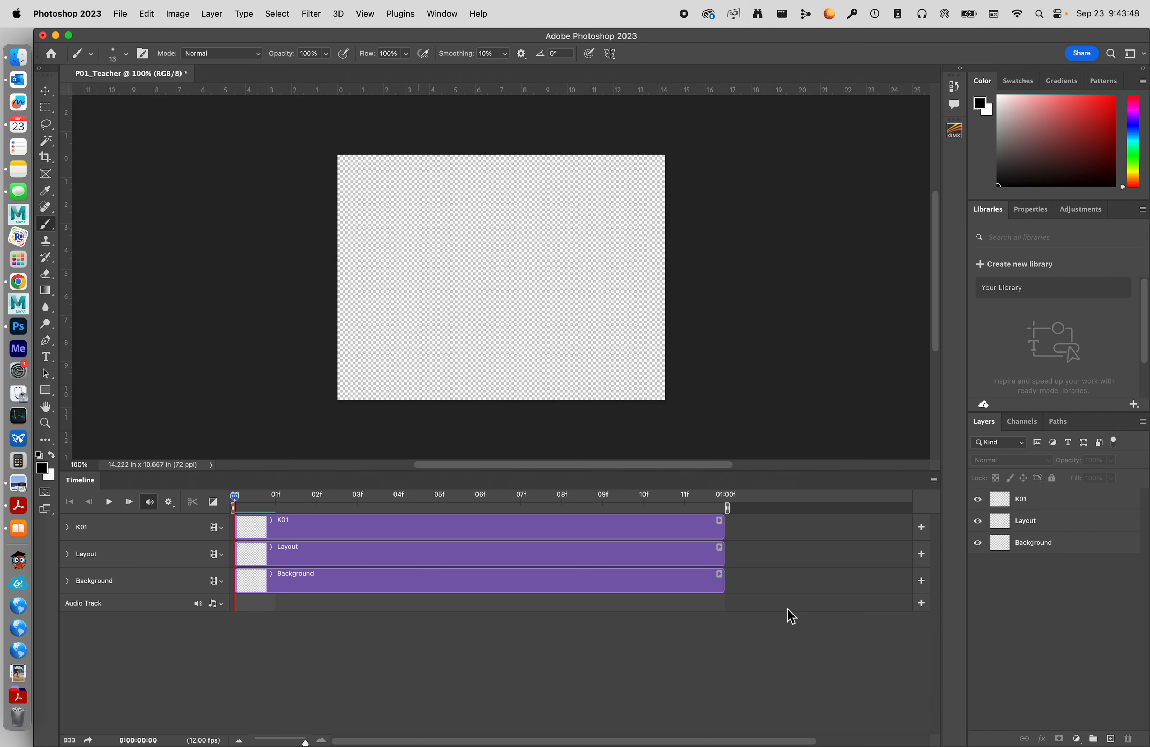
# Duplicate the K01 layer and trim the original K01 clip to end at frame 04.
pyautogui.click(1048, 501)
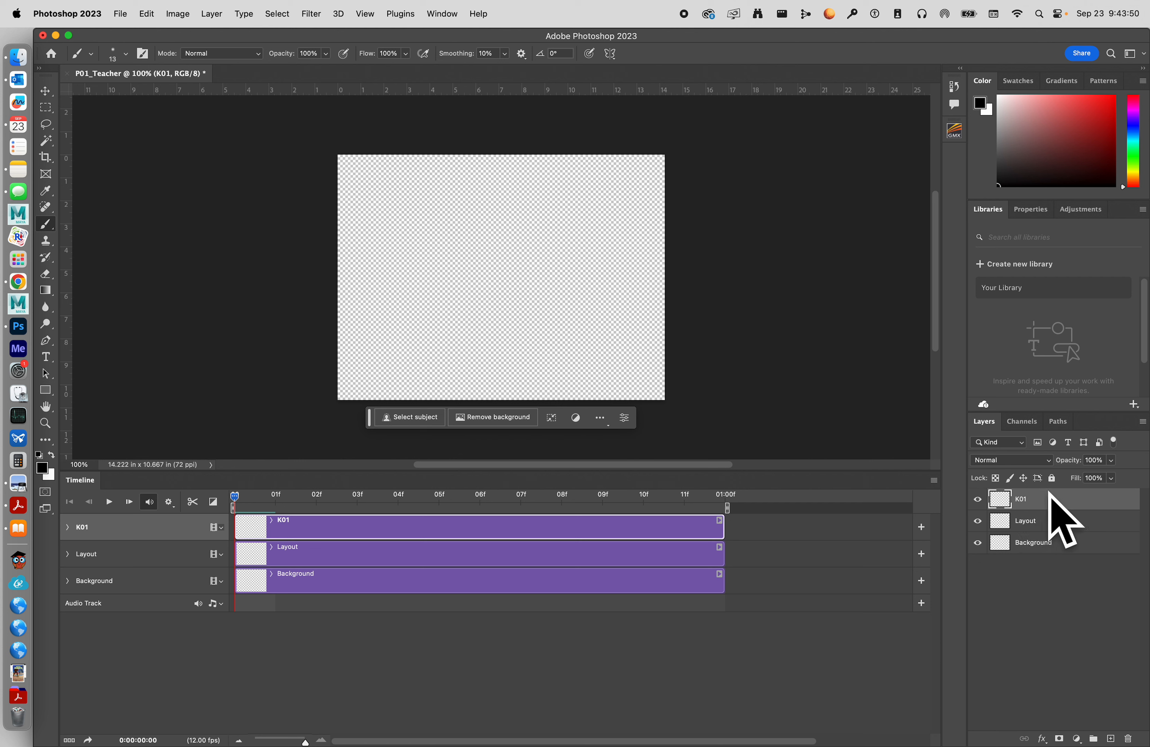
pyautogui.moveTo(1055, 502); pyautogui.dragTo(1111, 736)
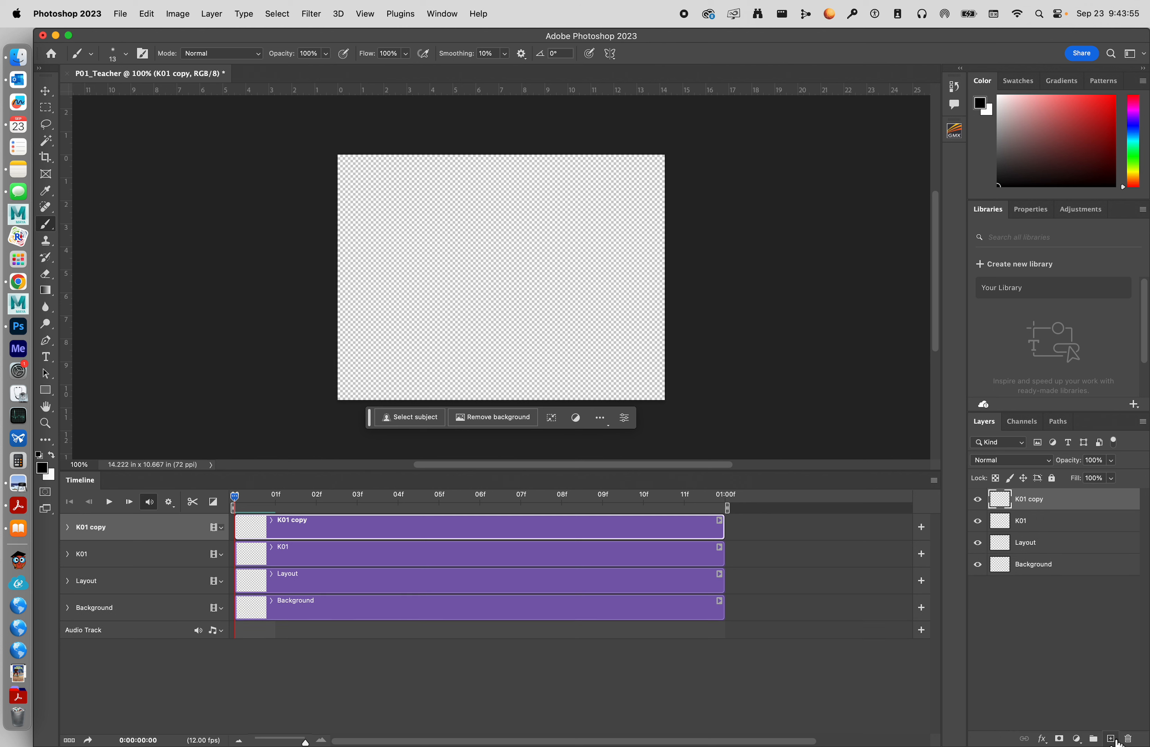
pyautogui.click(638, 560)
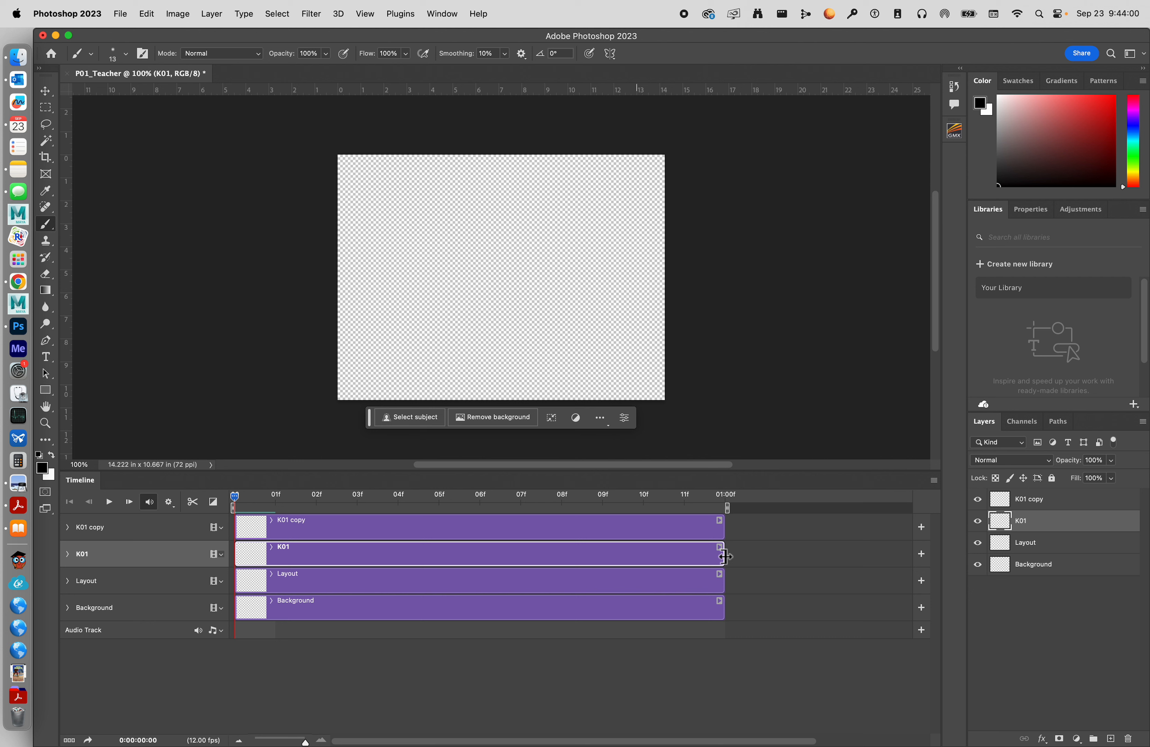
pyautogui.moveTo(722, 561); pyautogui.dragTo(403, 552)
# Rename the duplicated K01 layer K02 and trim its clip to a duration of 00:04.
pyautogui.click(402, 533)
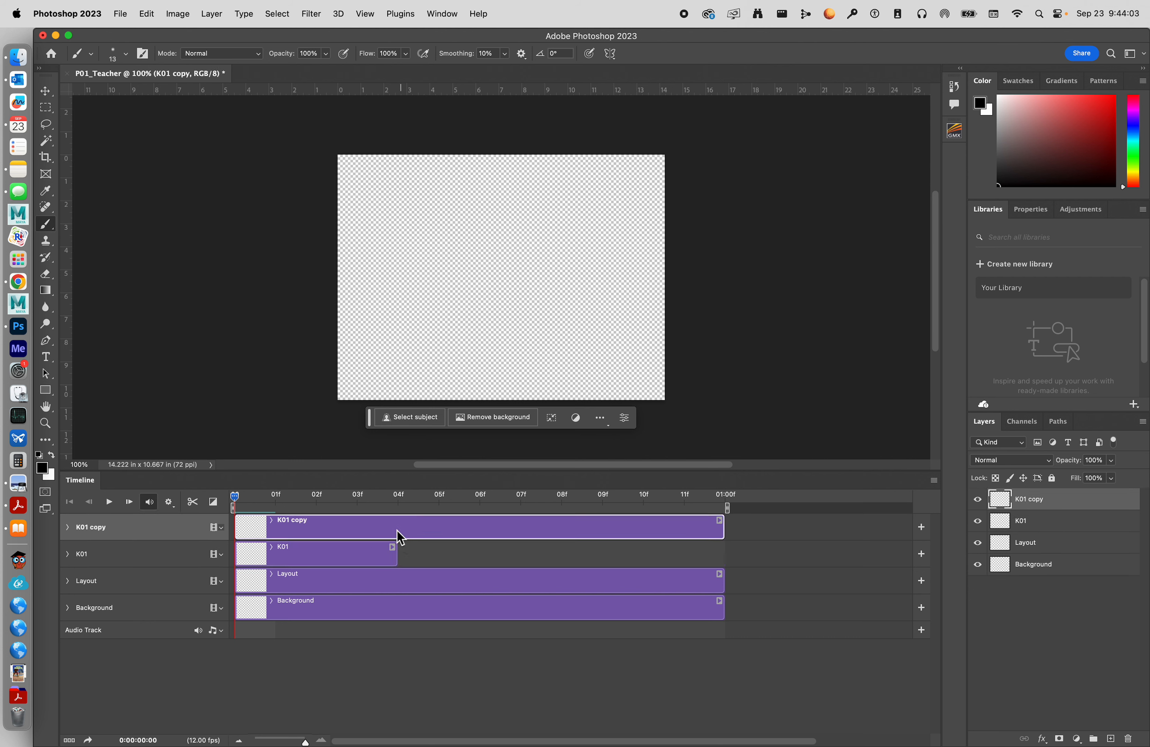
pyautogui.doubleClick(1037, 499)
pyautogui.press('Right')
pyautogui.write('2')
pyautogui.press('Return')
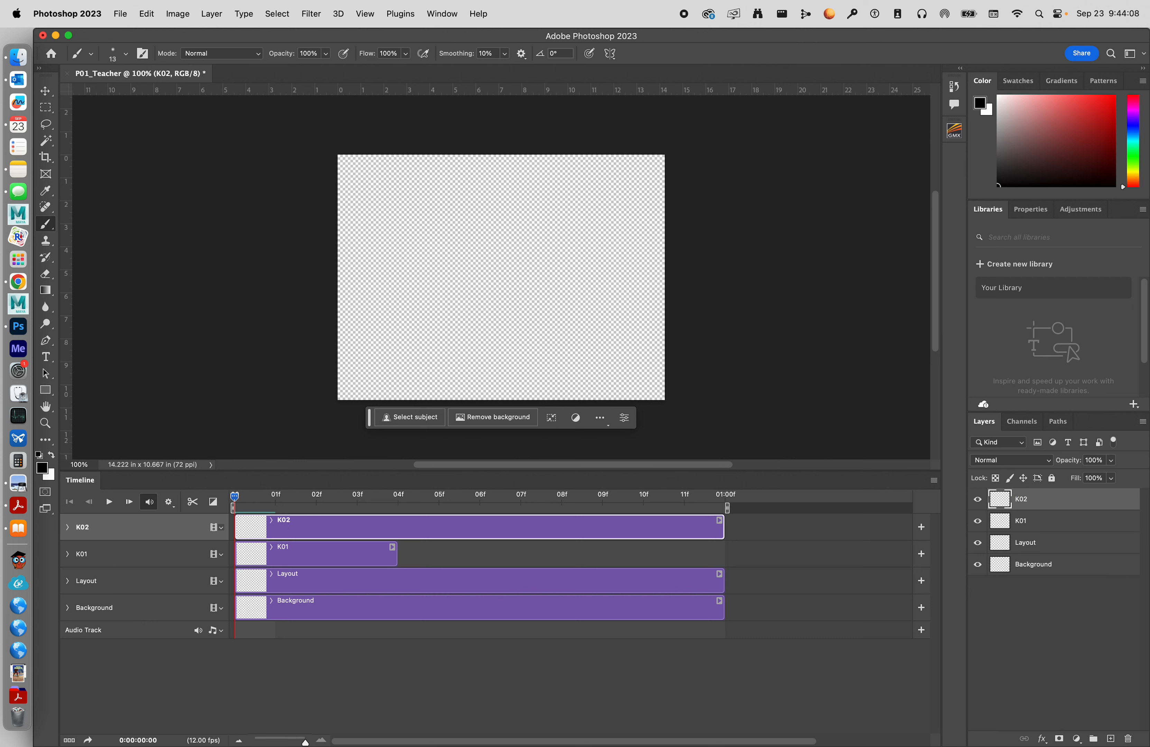
pyautogui.moveTo(726, 530); pyautogui.dragTo(400, 542)
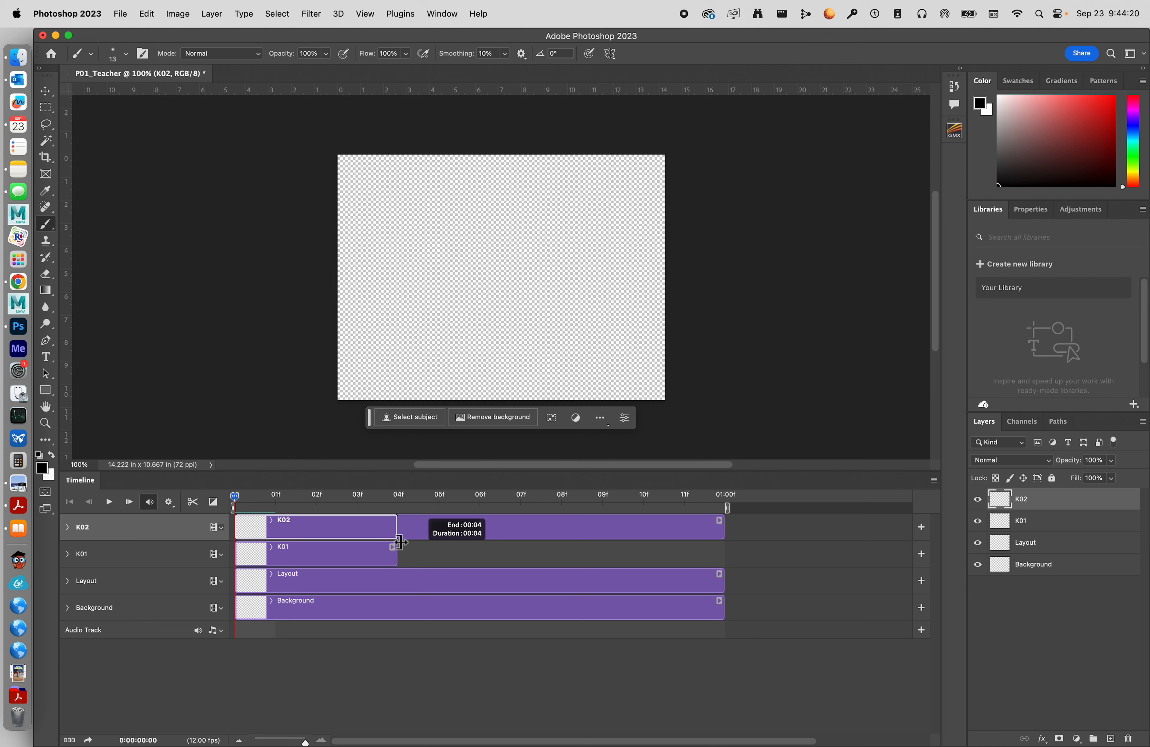
# Finish trimming the K02 clip at frame 04 and move it directly after the K01 clip on the same timeline track.
pyautogui.moveTo(400, 542); pyautogui.dragTo(401, 543)
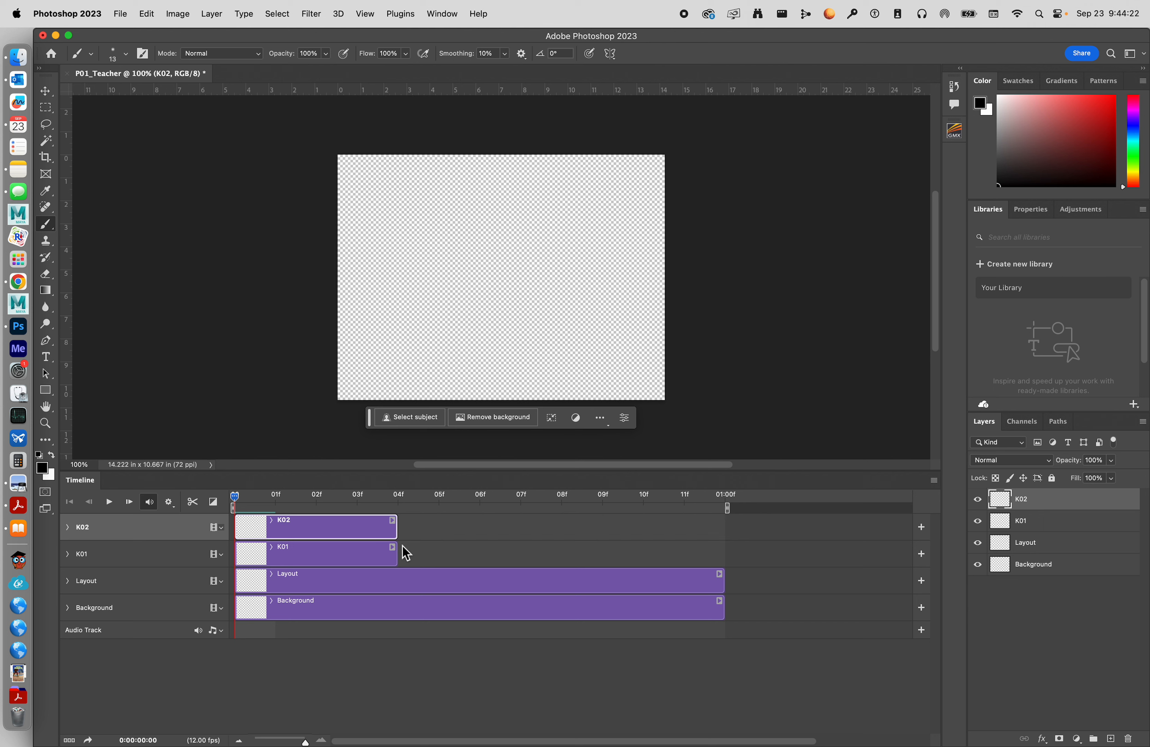
pyautogui.moveTo(299, 536); pyautogui.dragTo(451, 557)
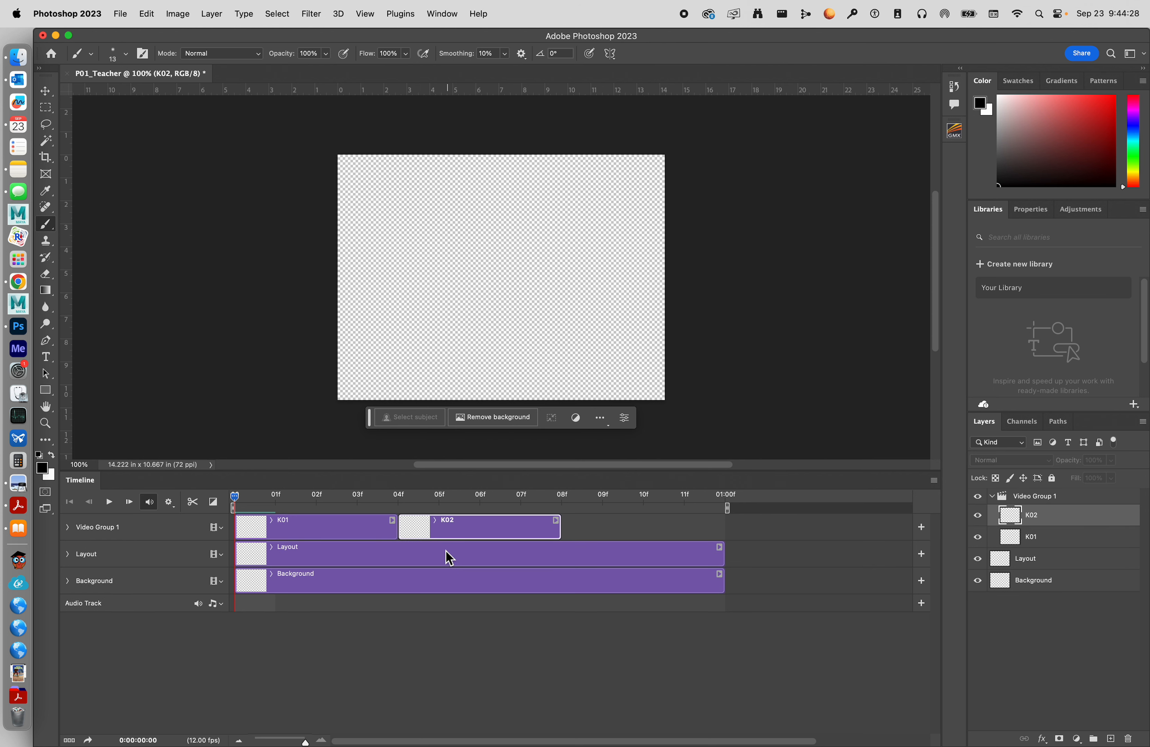
pyautogui.click(344, 525)
pyautogui.click(477, 527)
pyautogui.click(338, 534)
pyautogui.click(454, 525)
pyautogui.click(359, 525)
pyautogui.click(447, 532)
# Rename the video group containing K01 and K02 to Keyframes and give it a red colour label.
pyautogui.click(1045, 502)
pyautogui.doubleClick(1035, 501)
pyautogui.write('Keyframes')
pyautogui.press('Return')
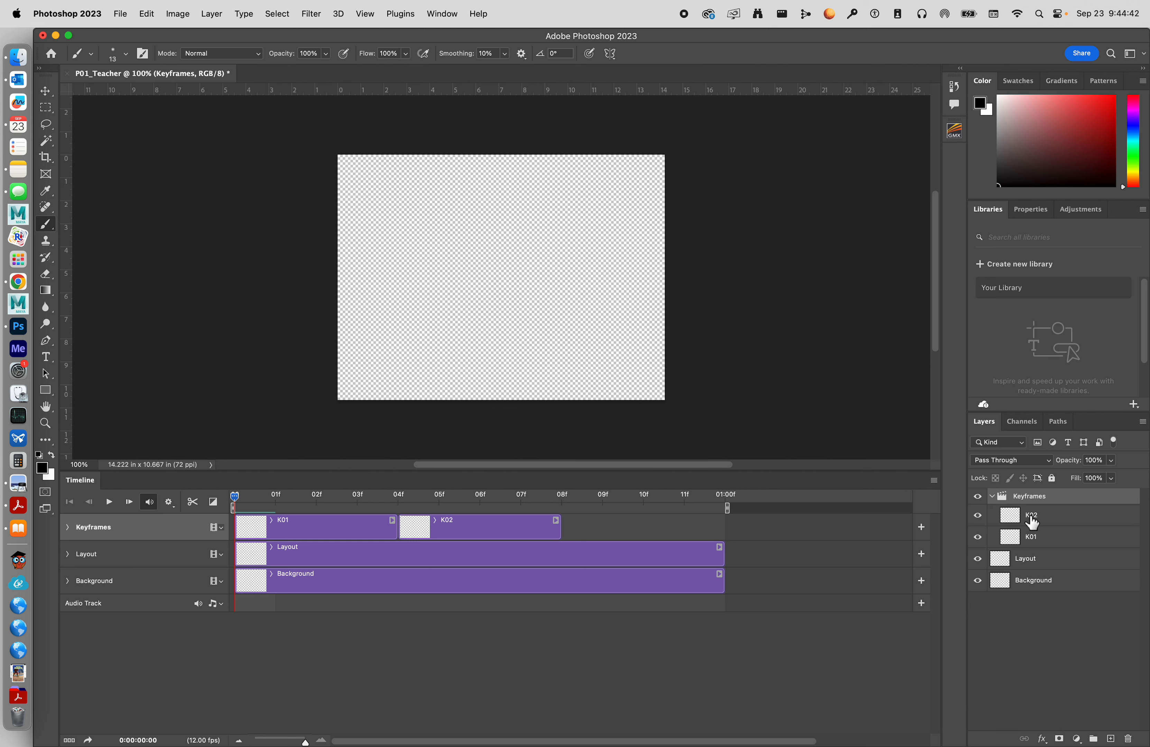
pyautogui.rightClick(1042, 500)
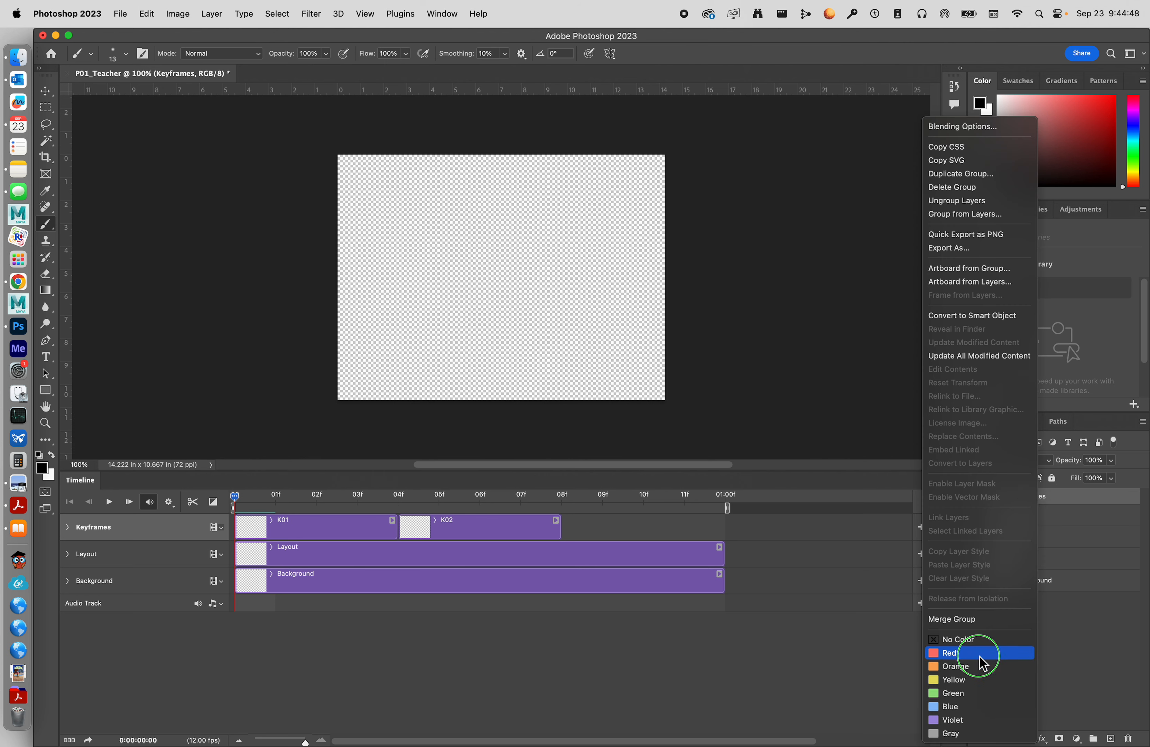
pyautogui.click(981, 662)
# Duplicate the K02 layer within the Keyframes group and rename the copy K03.
pyautogui.click(1046, 563)
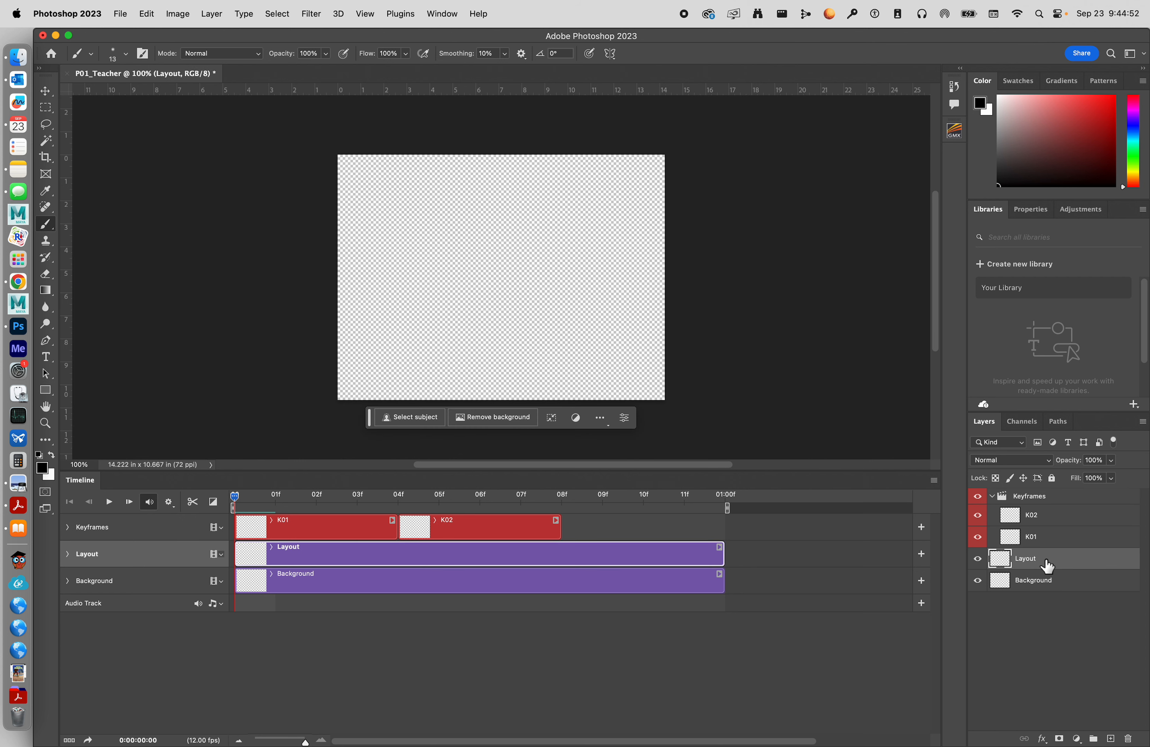
pyautogui.click(1049, 500)
pyautogui.click(1053, 520)
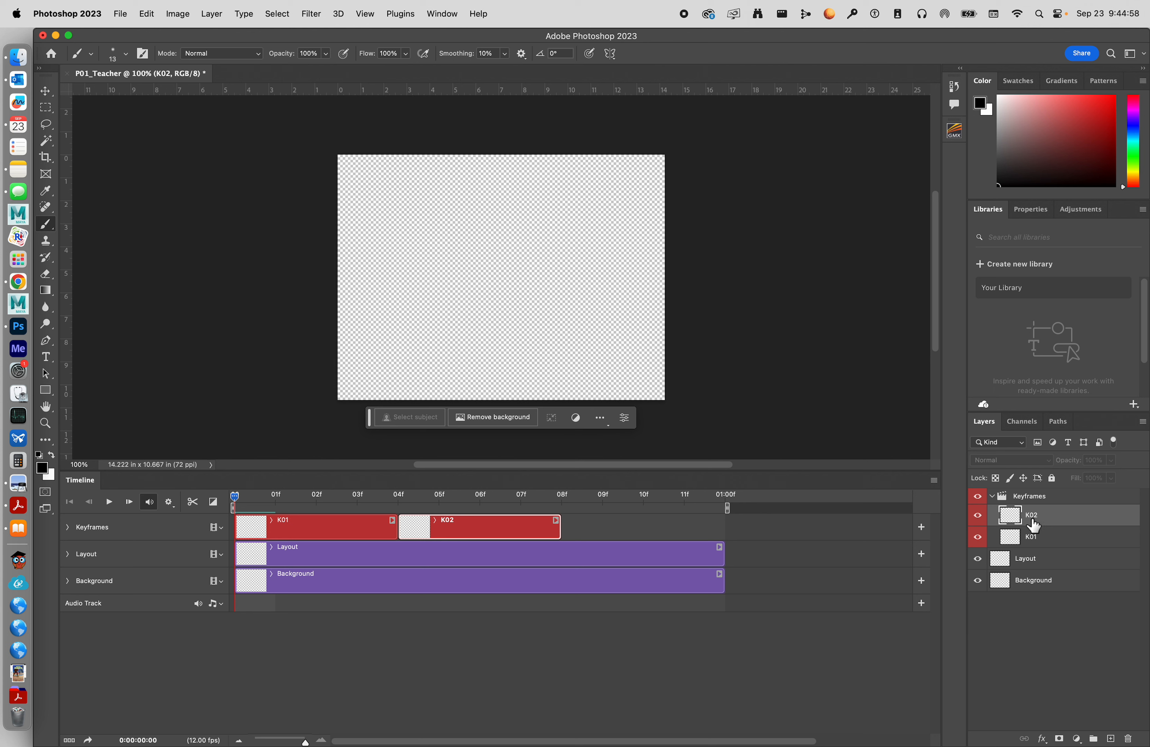
pyautogui.click(1074, 515)
pyautogui.moveTo(1073, 519); pyautogui.dragTo(1114, 740)
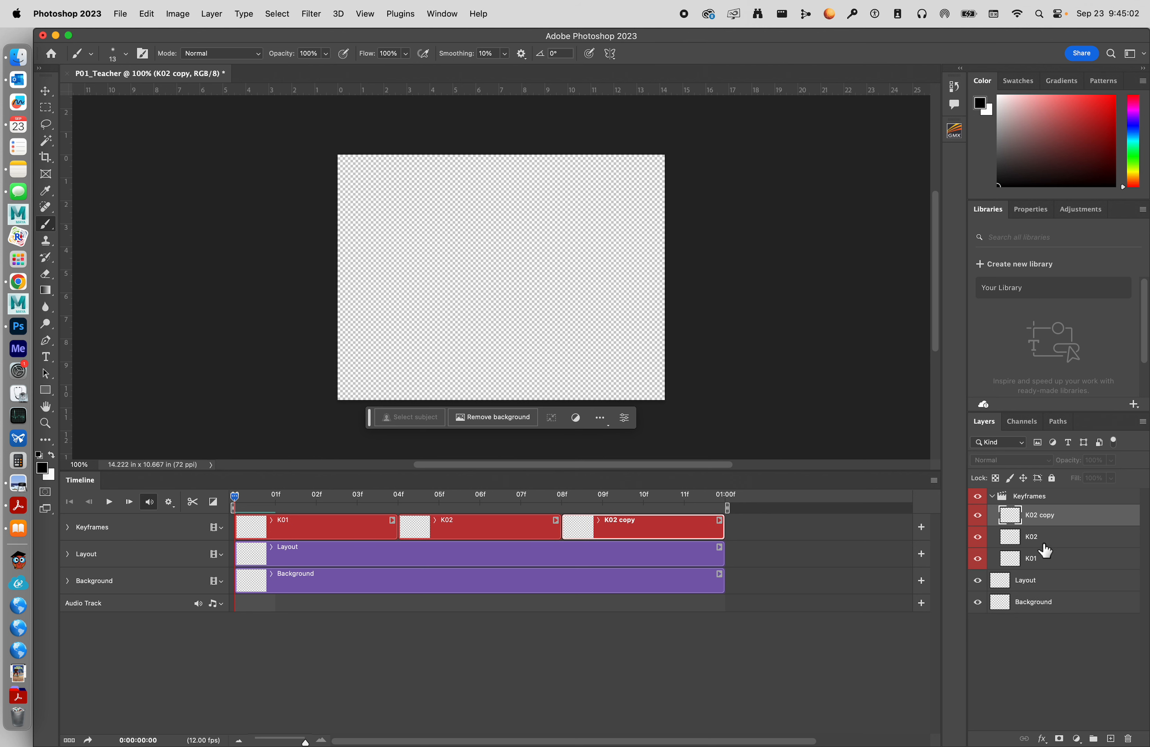
pyautogui.doubleClick(1045, 517)
pyautogui.write('K03')
pyautogui.press('Return')
pyautogui.click(639, 662)
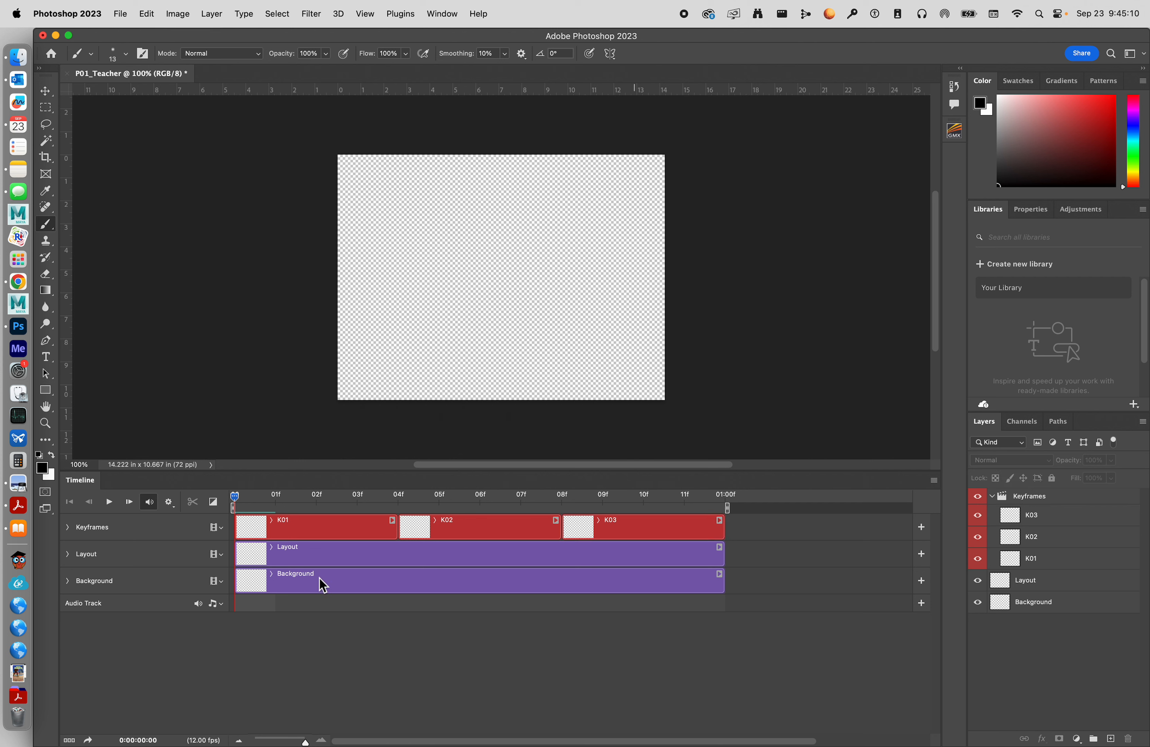
# On the Background layer, fill a rectangle about 2.8 in wide and 7.3 in high in the canvas's lower-left corner with black.
pyautogui.click(341, 585)
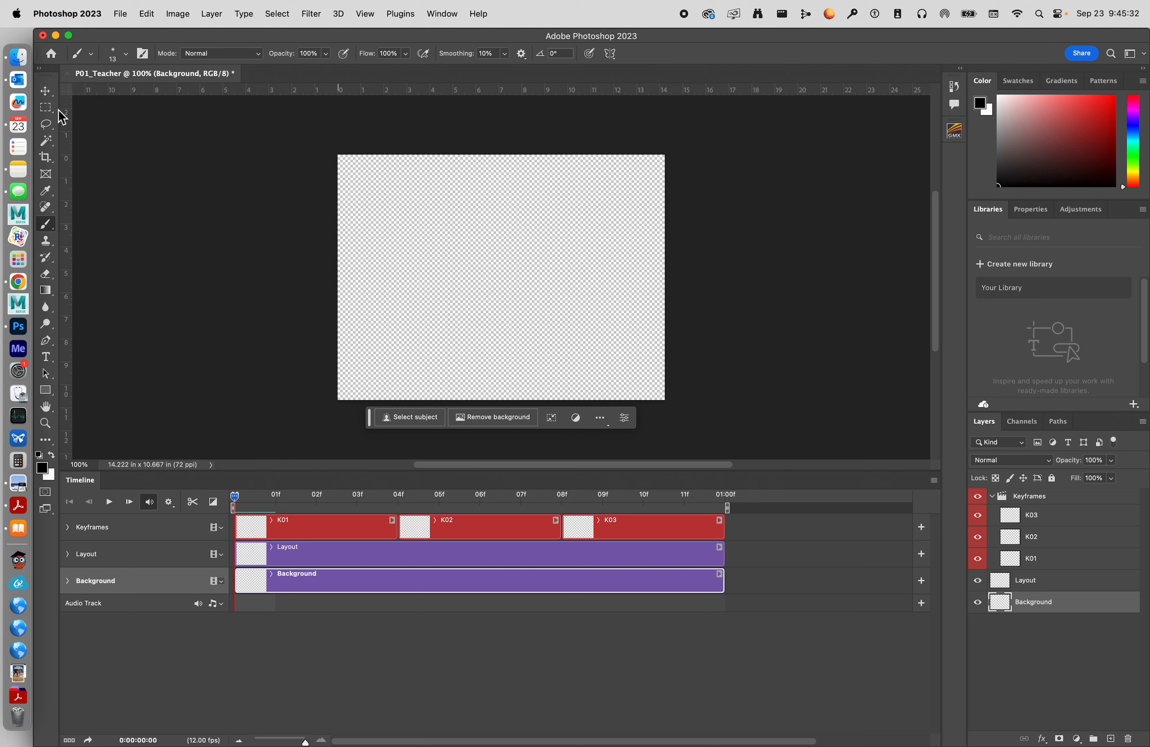
pyautogui.click(46, 107)
pyautogui.moveTo(293, 231); pyautogui.dragTo(403, 451)
pyautogui.moveTo(45, 290); pyautogui.dragTo(97, 302)
pyautogui.click(371, 301)
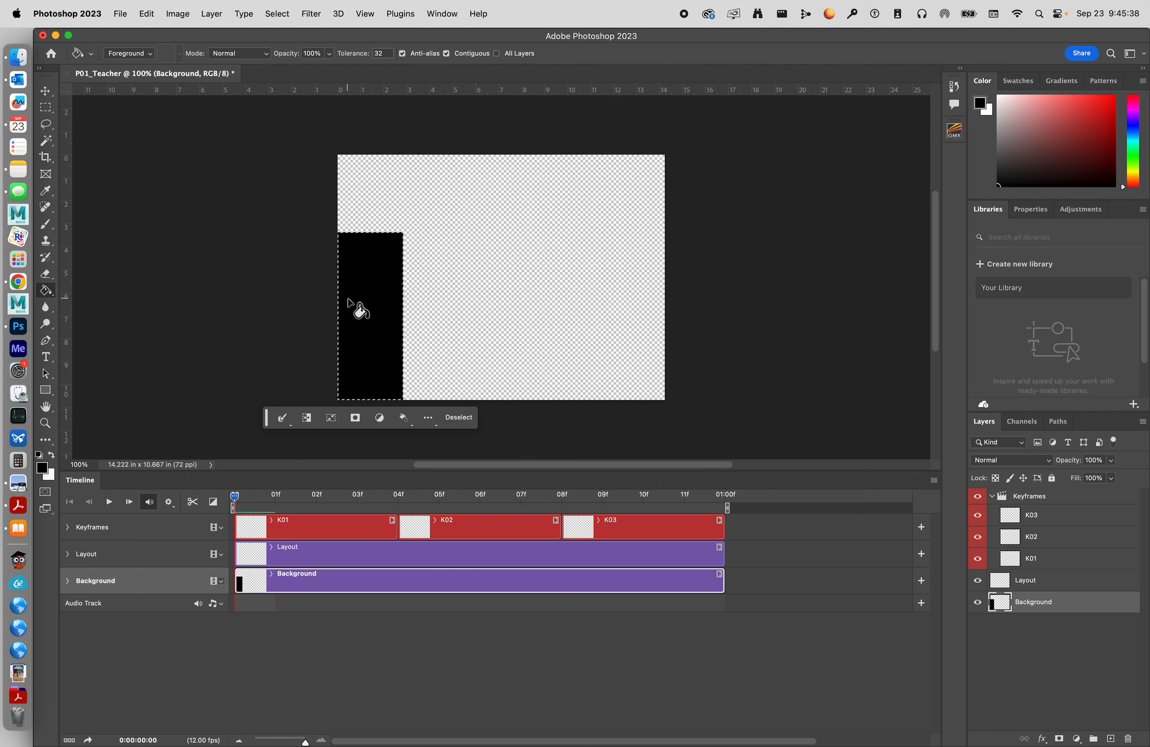
# Fill a rectangle about 3 in wide and 5.5 in high in the canvas's lower-right corner with black and deselect it.
pyautogui.click(47, 108)
pyautogui.moveTo(707, 273); pyautogui.dragTo(601, 418)
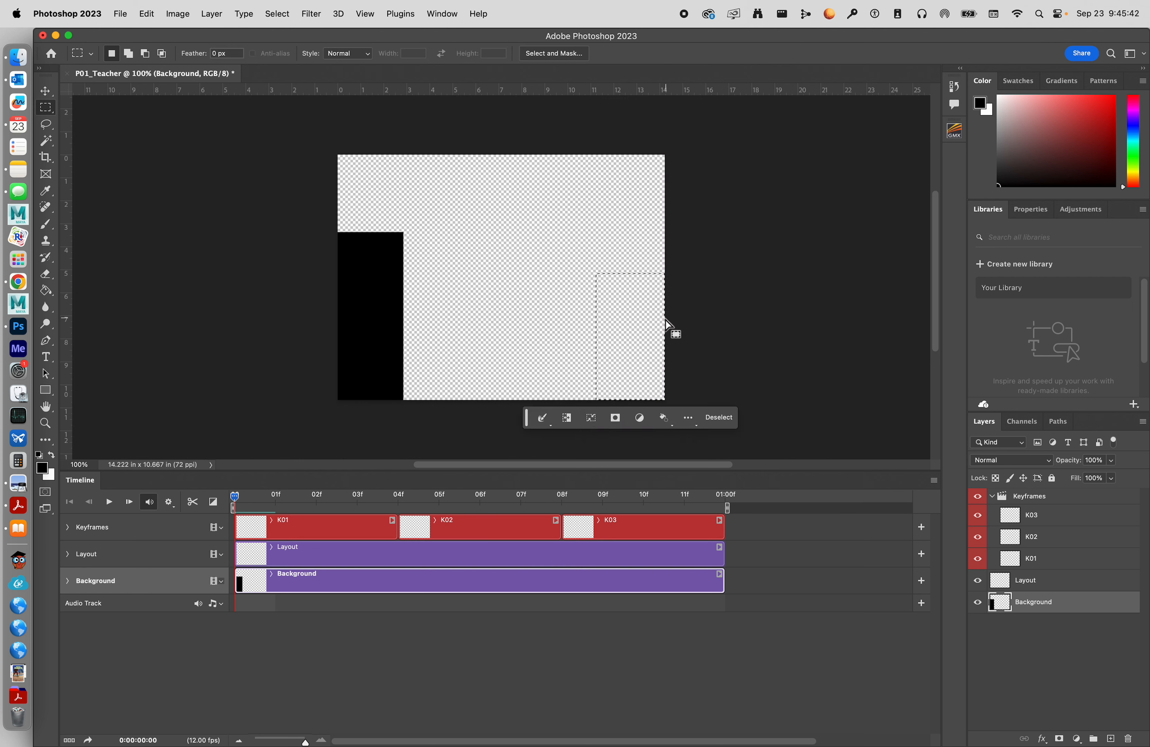
pyautogui.hotkey('shift', 'g')
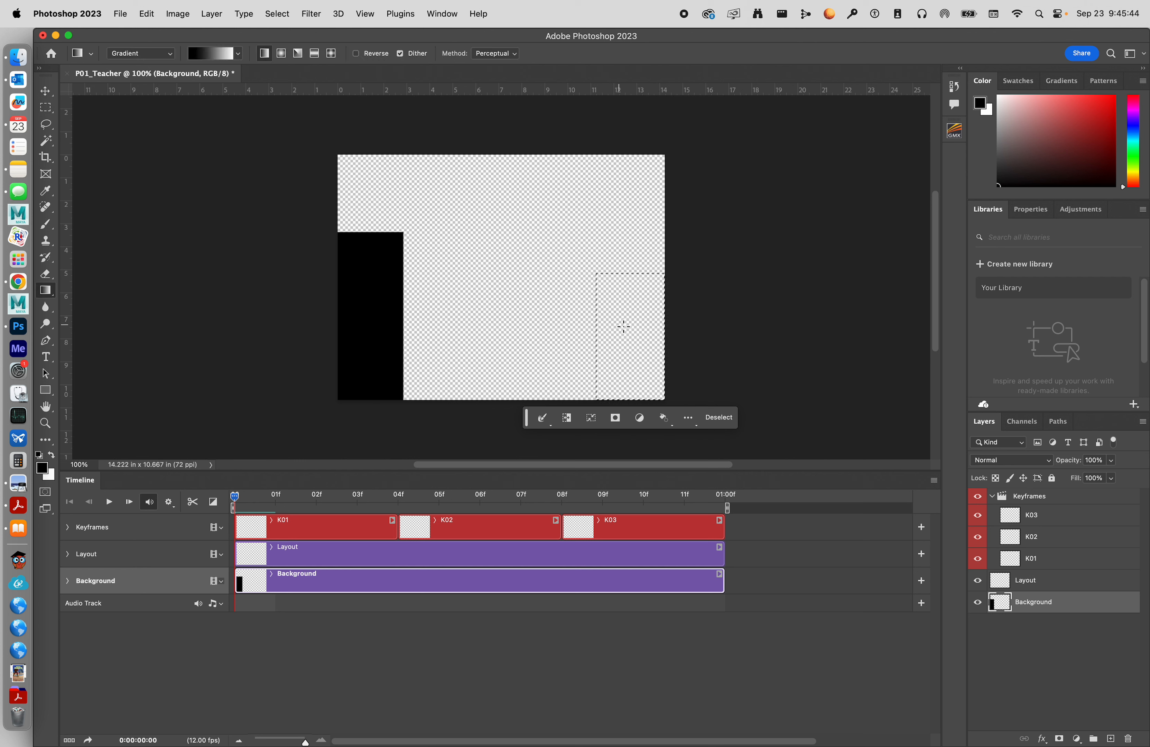
pyautogui.moveTo(46, 290); pyautogui.dragTo(112, 304)
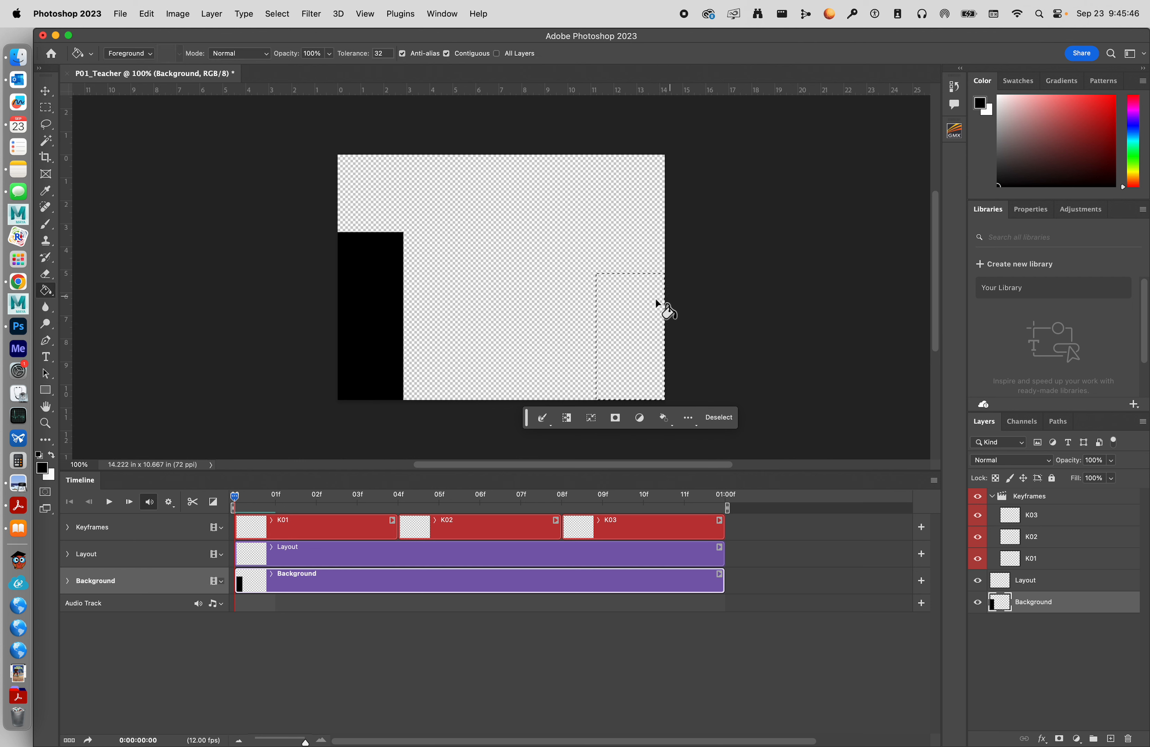
pyautogui.click(645, 308)
pyautogui.press('super+d')
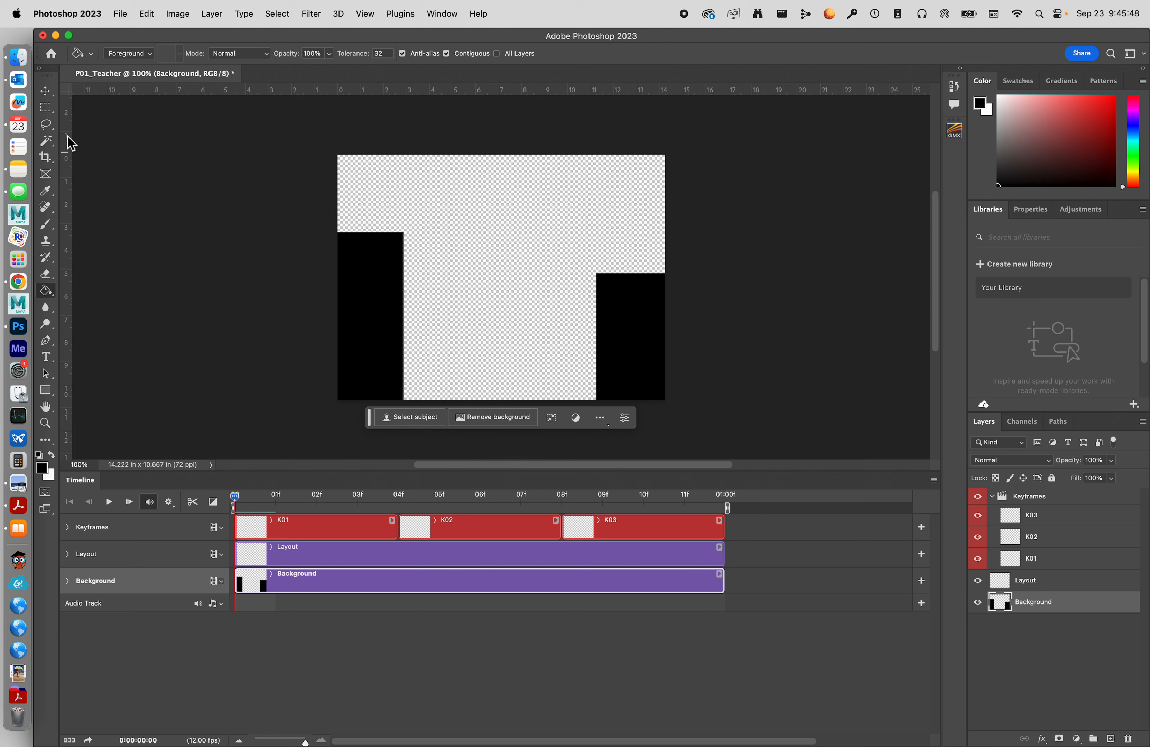
# Fill a full-width strip about 1.8 in high along the canvas's lower edge with black, deselect it and lock the Background layer.
pyautogui.click(45, 111)
pyautogui.moveTo(303, 359); pyautogui.dragTo(704, 449)
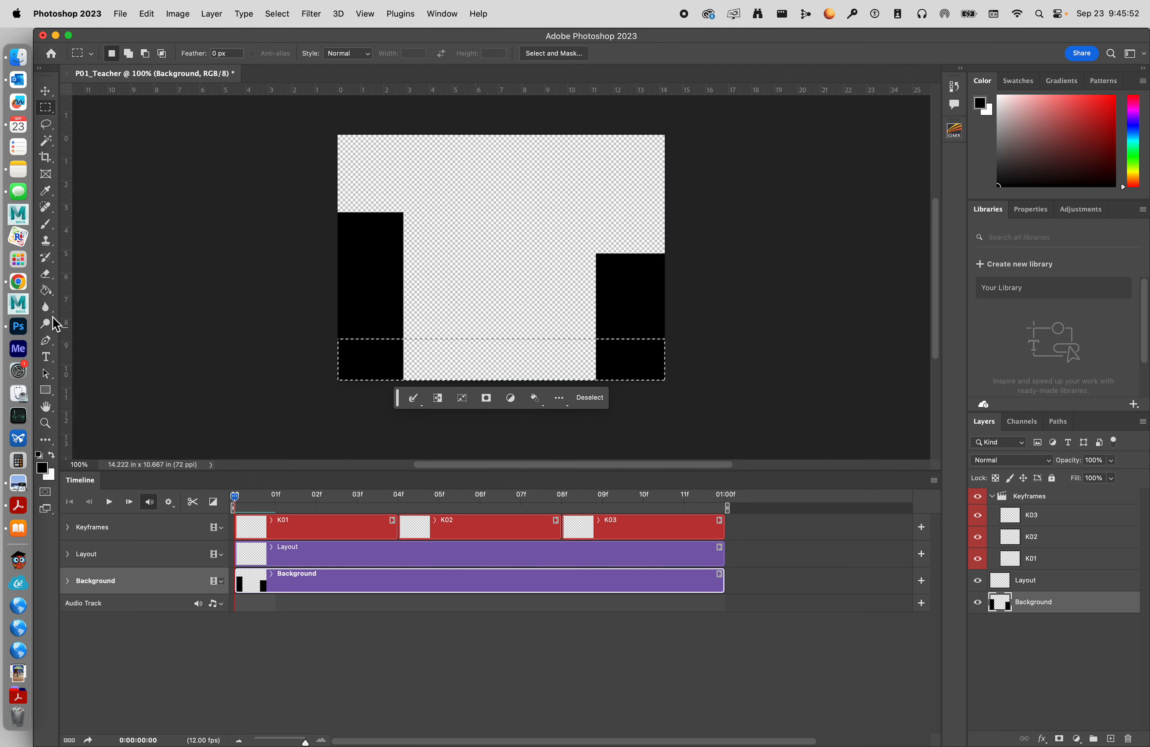
pyautogui.press('g')
pyautogui.click(524, 361)
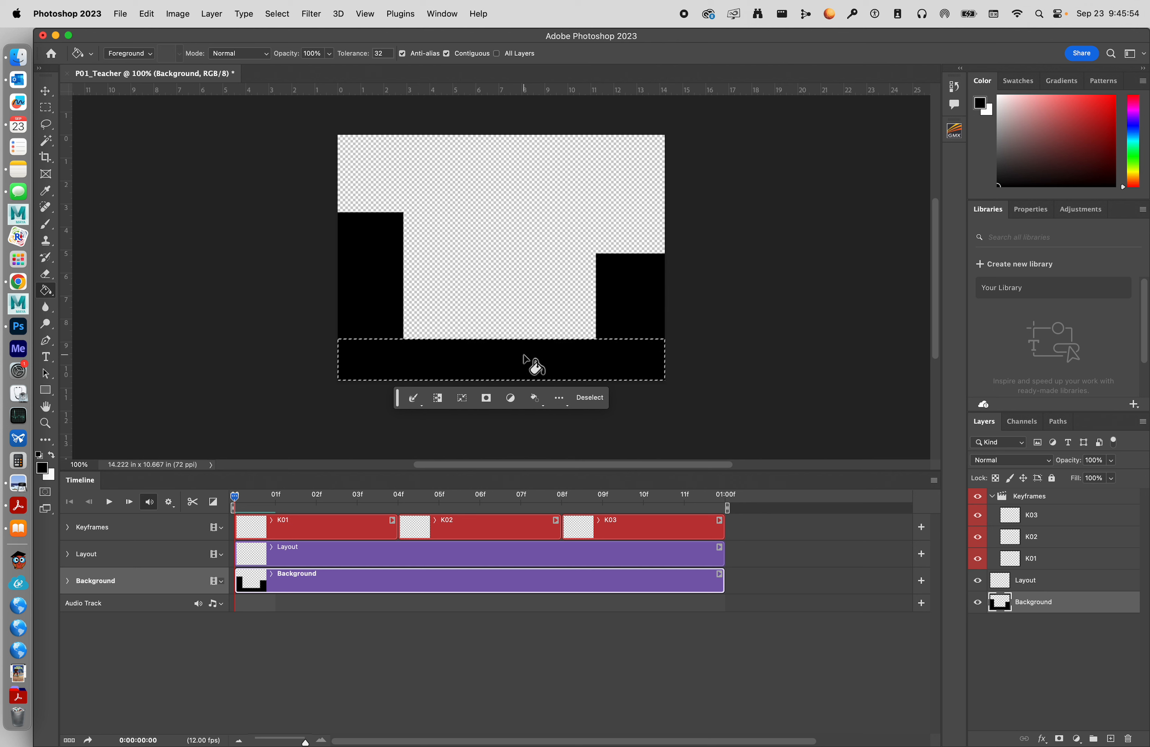
pyautogui.press('super+d')
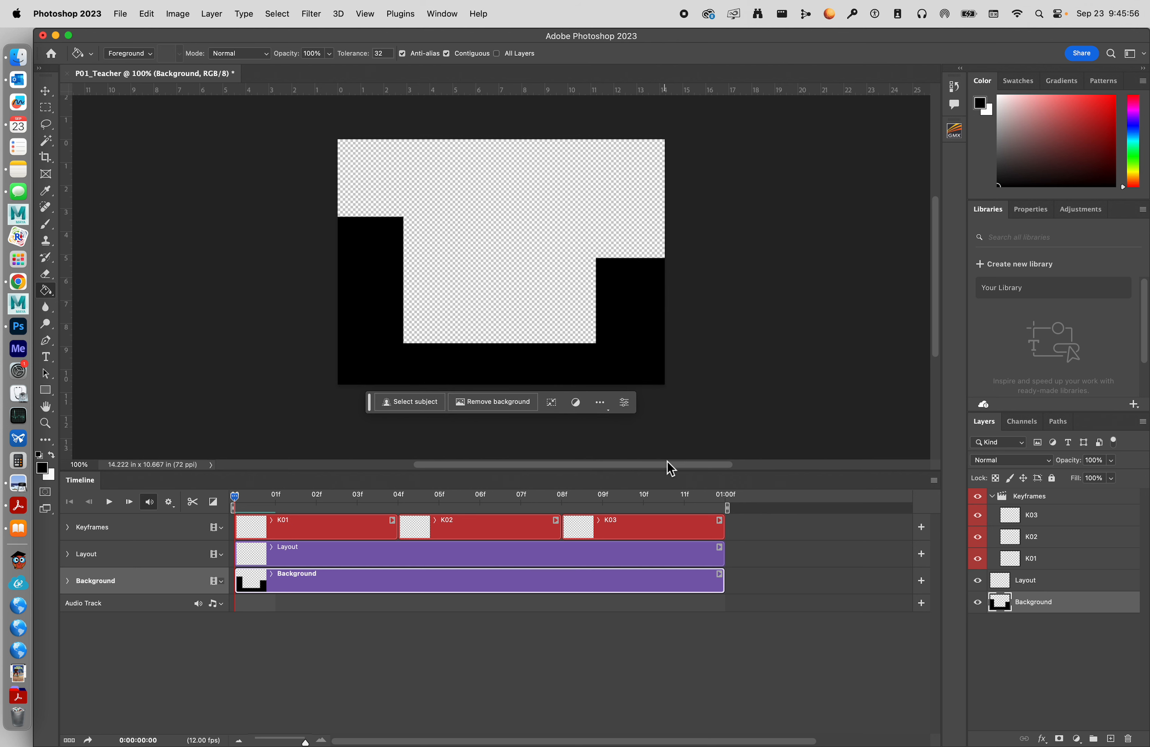
pyautogui.scroll(2, 672, 446)
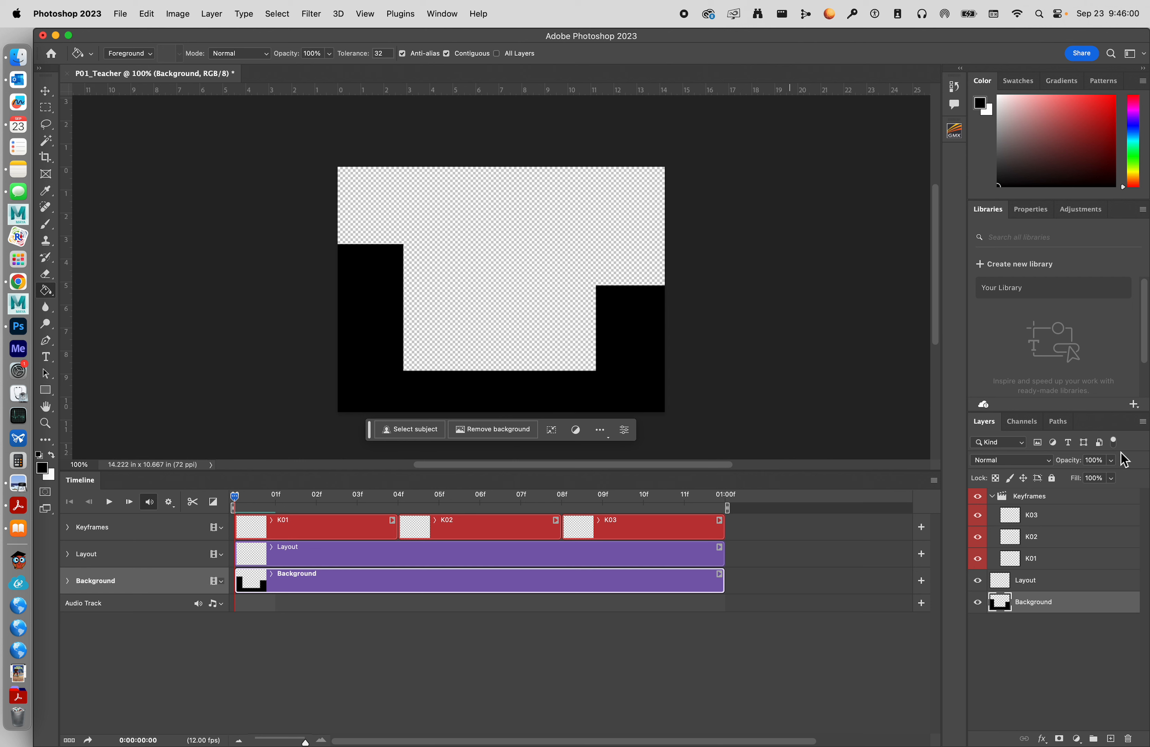
pyautogui.click(1052, 478)
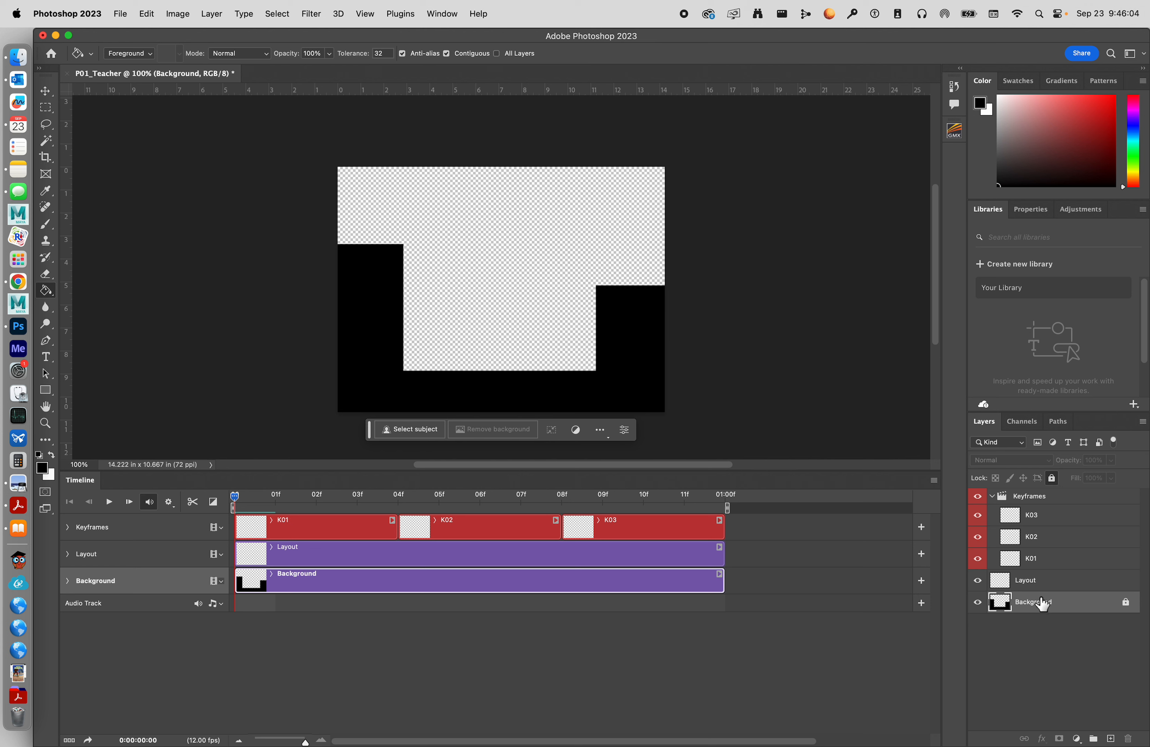
# On the Layout layer, brush an X above each ledge and the floor's middle, and connect them with a bouncing path.
pyautogui.click(1038, 582)
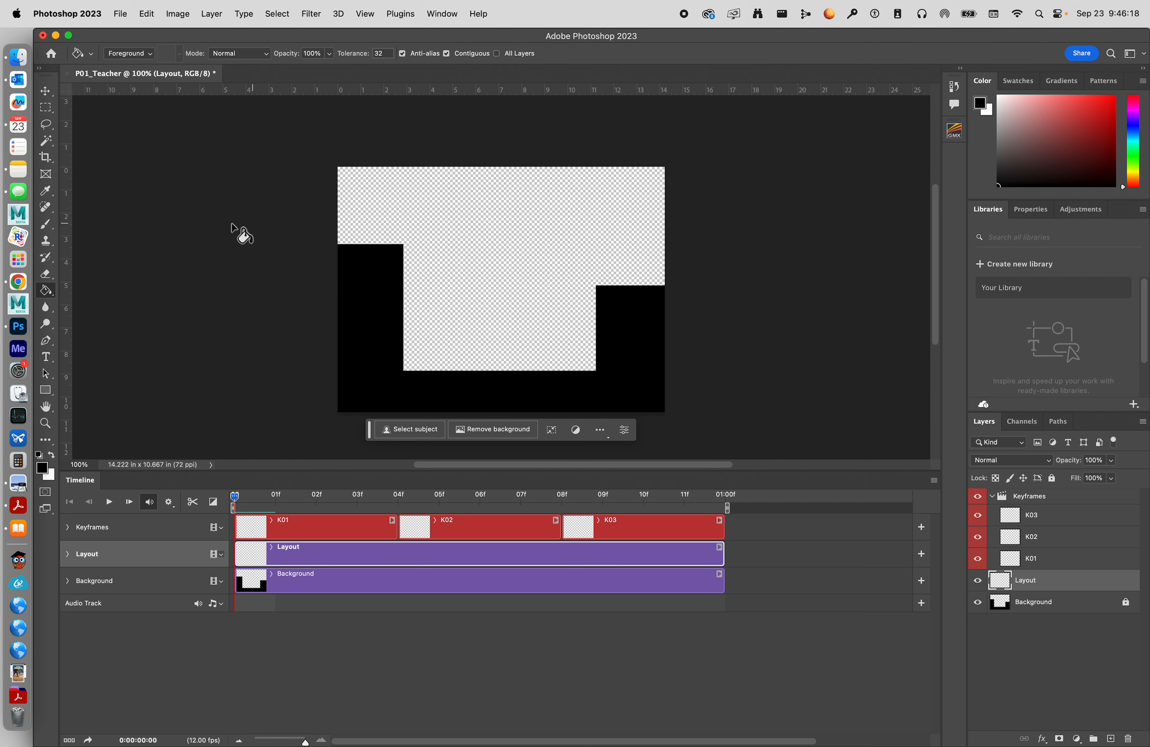
pyautogui.click(54, 223)
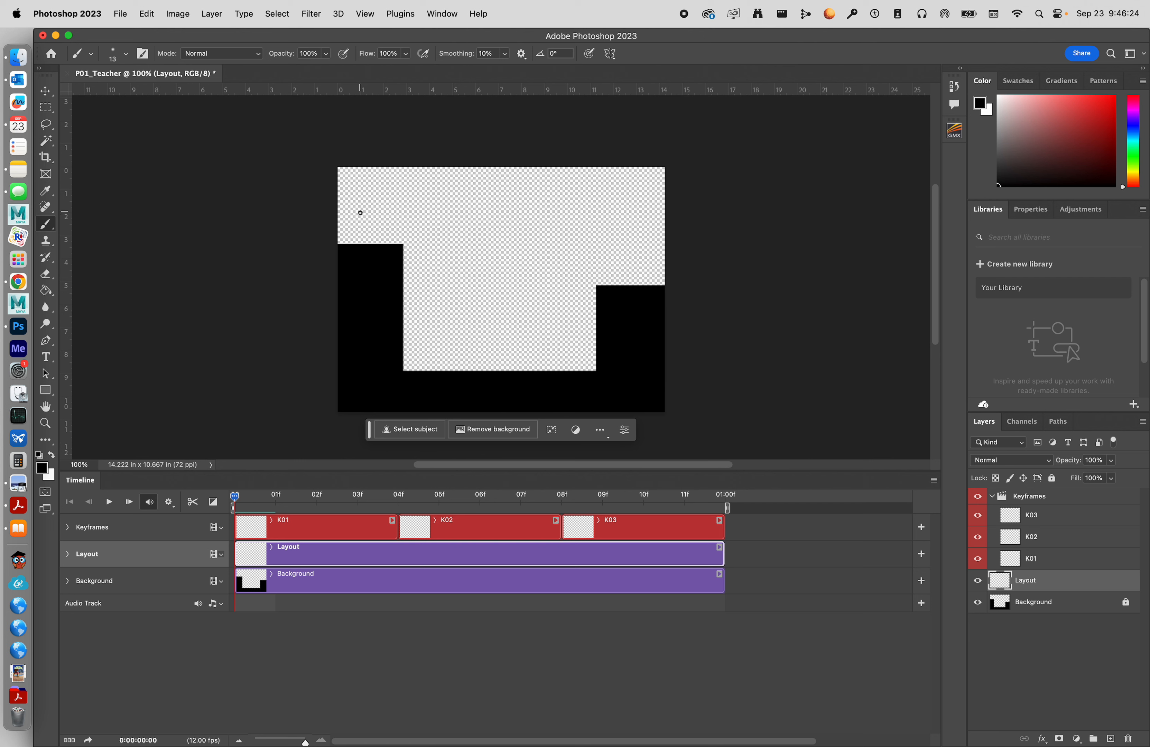
pyautogui.moveTo(359, 212)
pyautogui.mouseDown()
pyautogui.moveTo(371, 232)
pyautogui.moveTo(357, 231)
pyautogui.mouseUp()
pyautogui.moveTo(497, 343)
pyautogui.mouseDown()
pyautogui.moveTo(512, 361)
pyautogui.moveTo(496, 361)
pyautogui.mouseUp()
pyautogui.moveTo(632, 255)
pyautogui.mouseDown()
pyautogui.moveTo(649, 284)
pyautogui.moveTo(631, 284)
pyautogui.mouseUp()
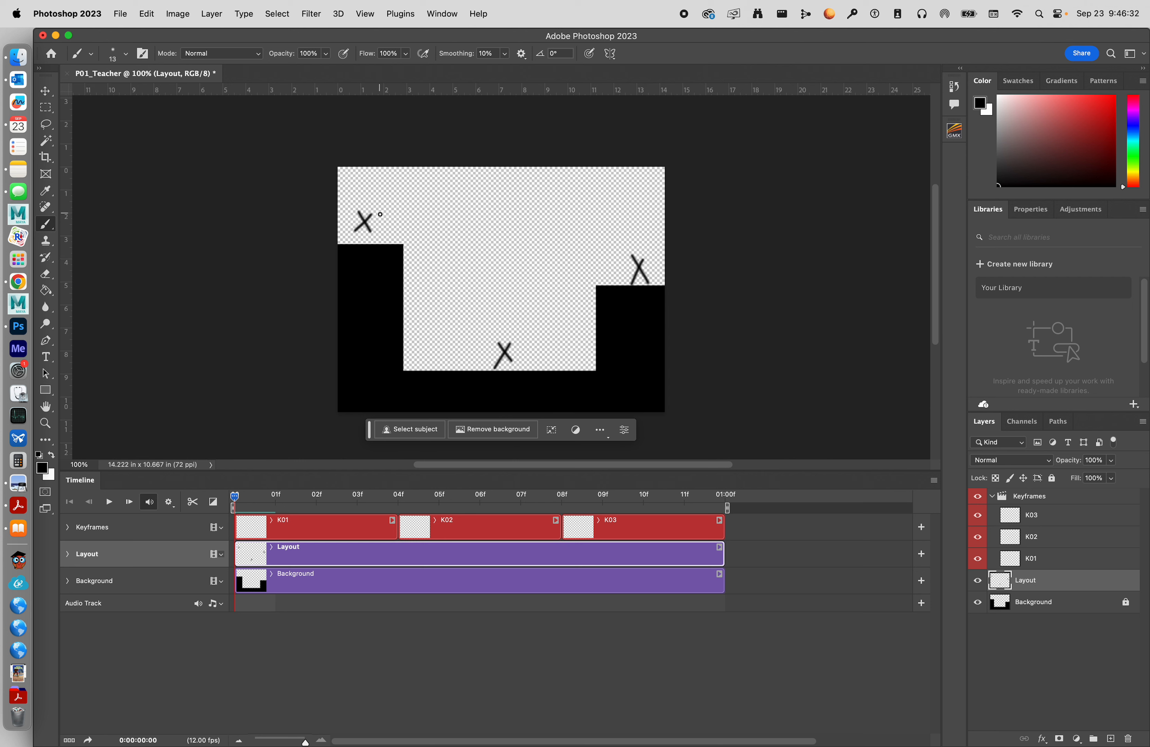
pyautogui.moveTo(367, 217)
pyautogui.mouseDown()
pyautogui.moveTo(419, 186)
pyautogui.moveTo(447, 197)
pyautogui.moveTo(500, 346)
pyautogui.moveTo(540, 256)
pyautogui.moveTo(596, 236)
pyautogui.moveTo(629, 273)
pyautogui.mouseUp()
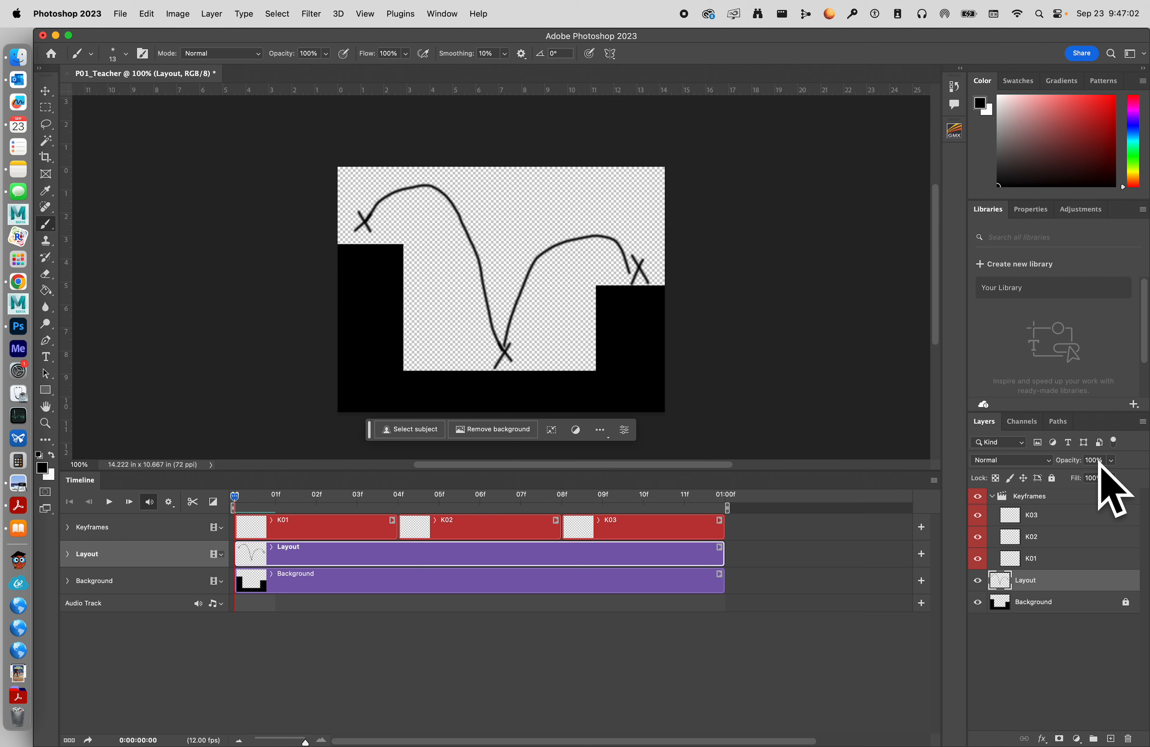
# Lower the Layout layer's opacity to 45% and lock the layer.
pyautogui.click(1110, 461)
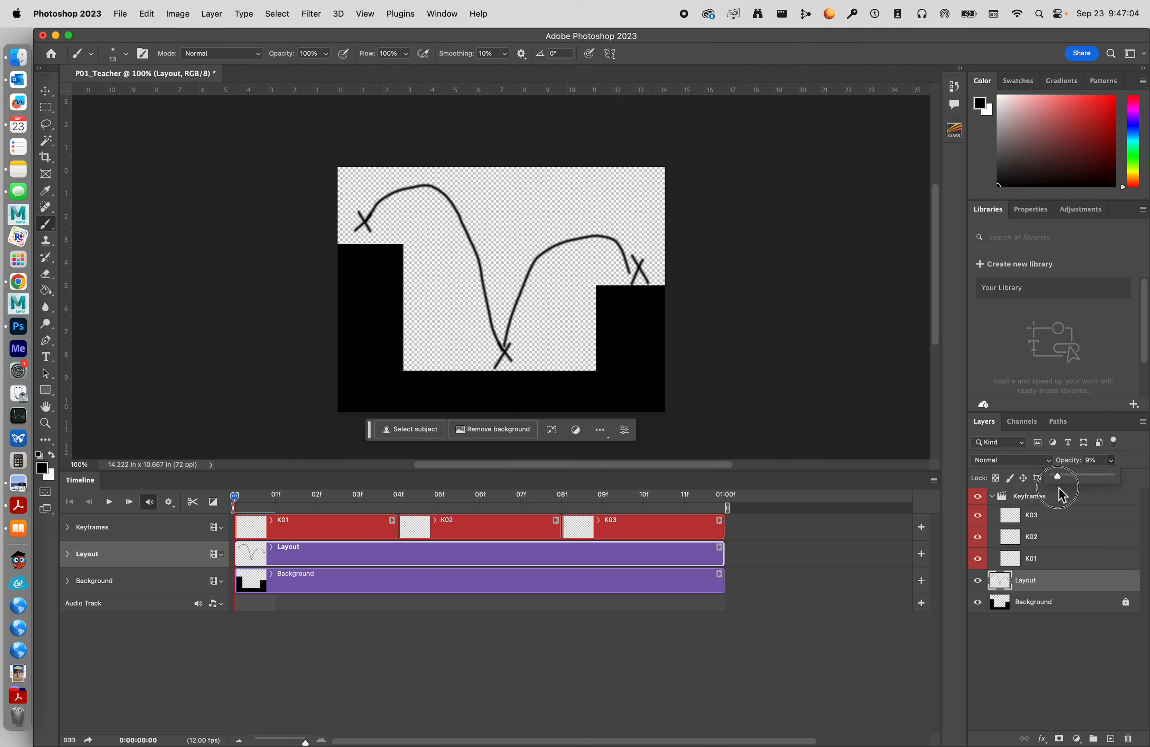
pyautogui.moveTo(1059, 486); pyautogui.dragTo(1054, 487)
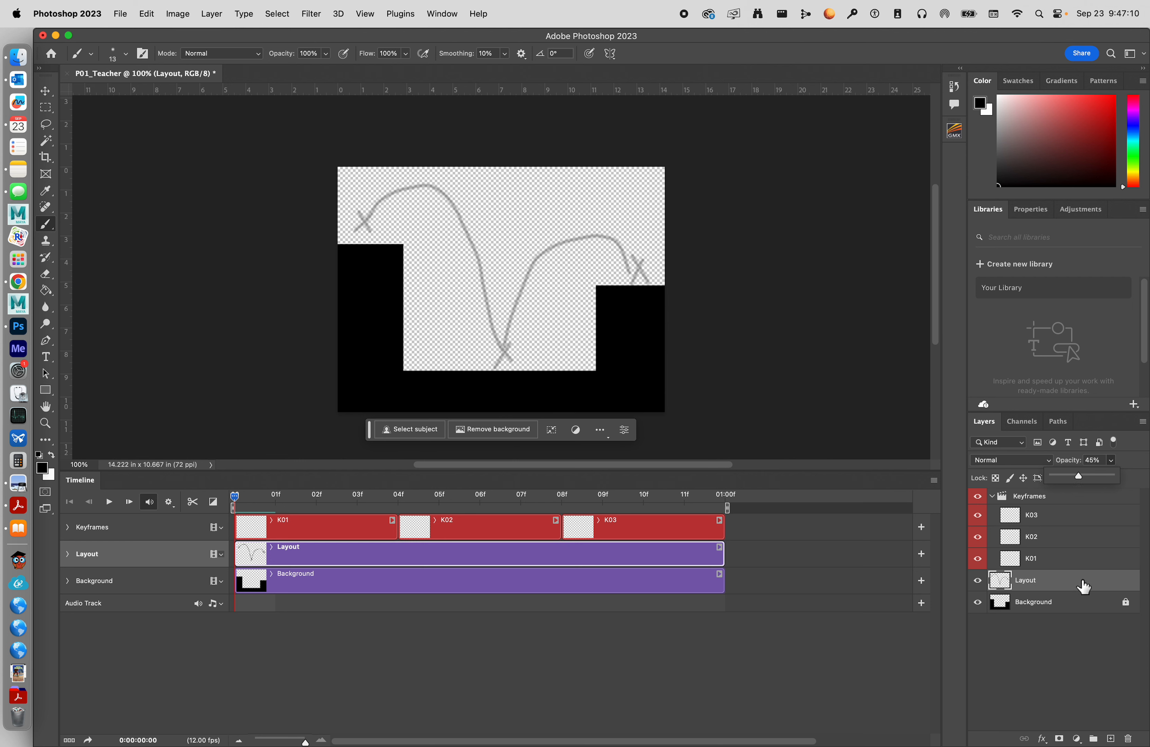
pyautogui.click(1051, 478)
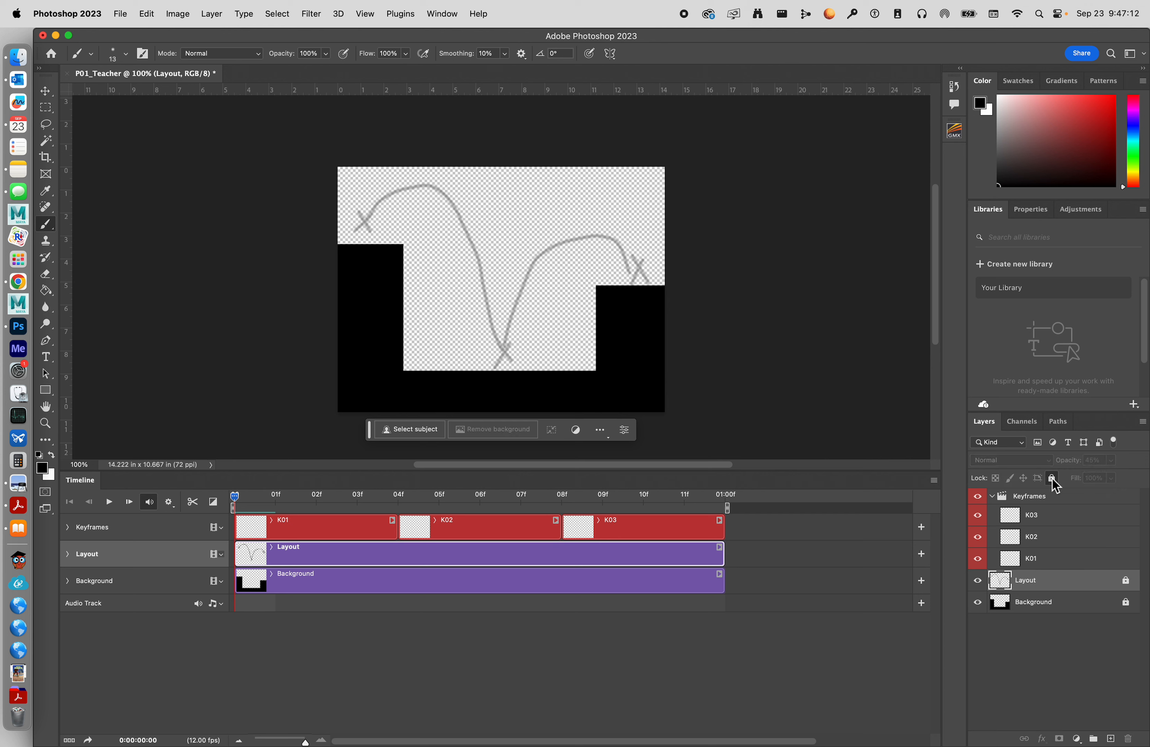
# Set the foreground colour to red f80000 and paint a scribbled ball over the left ledge's X on K01.
pyautogui.click(333, 533)
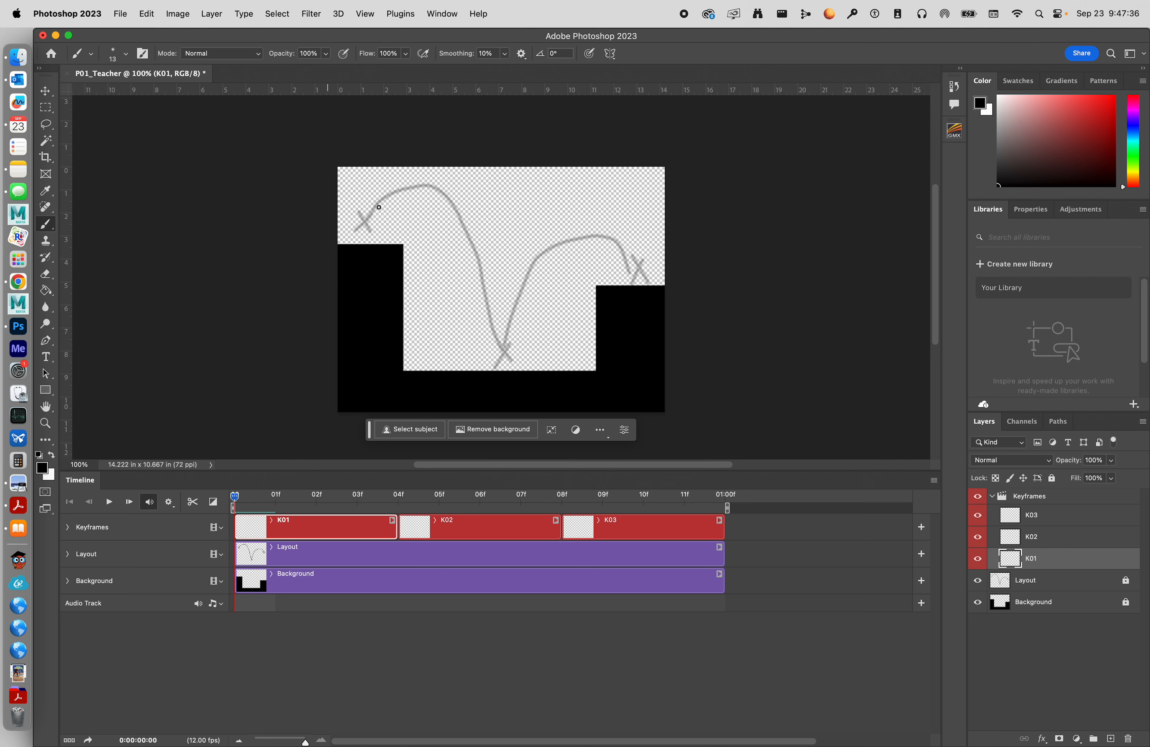
pyautogui.click(42, 465)
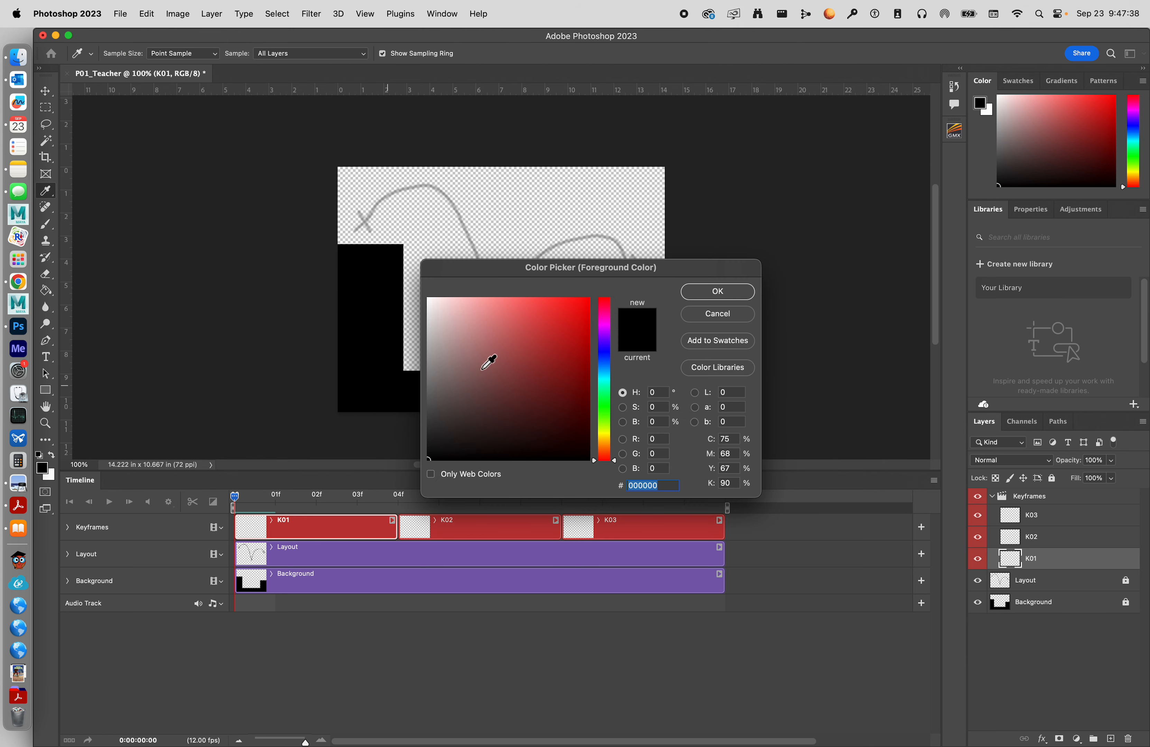
pyautogui.moveTo(548, 374); pyautogui.dragTo(586, 310)
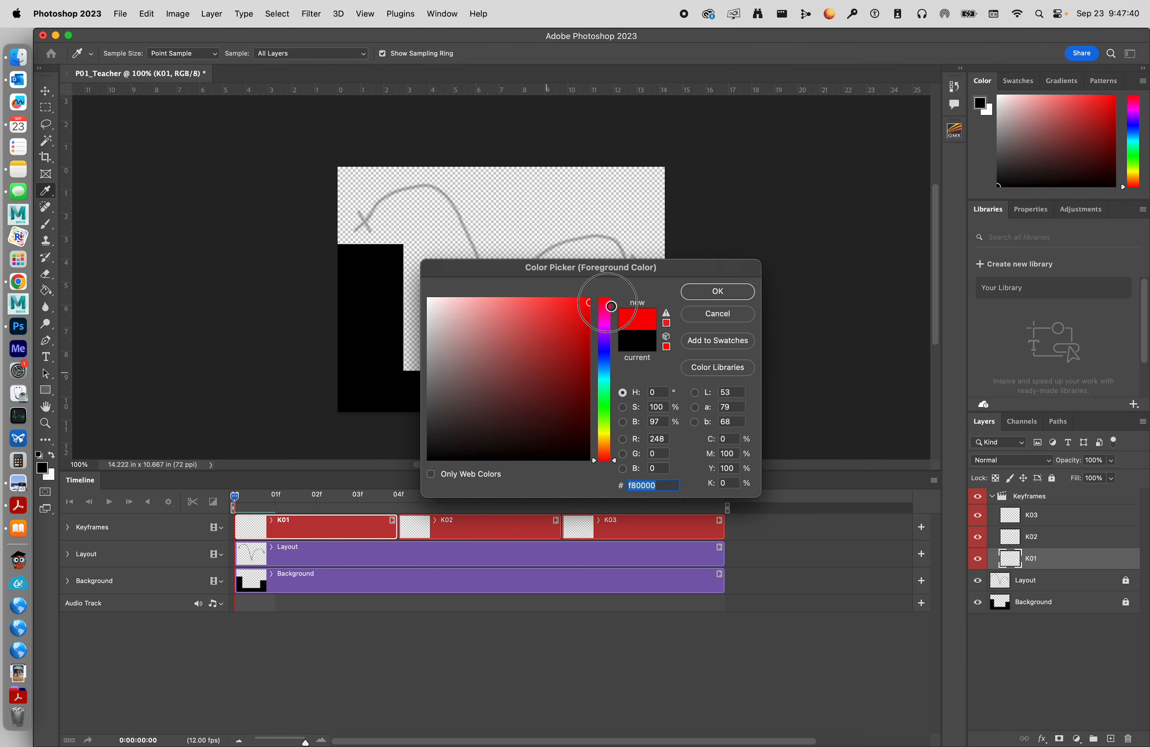
pyautogui.click(742, 293)
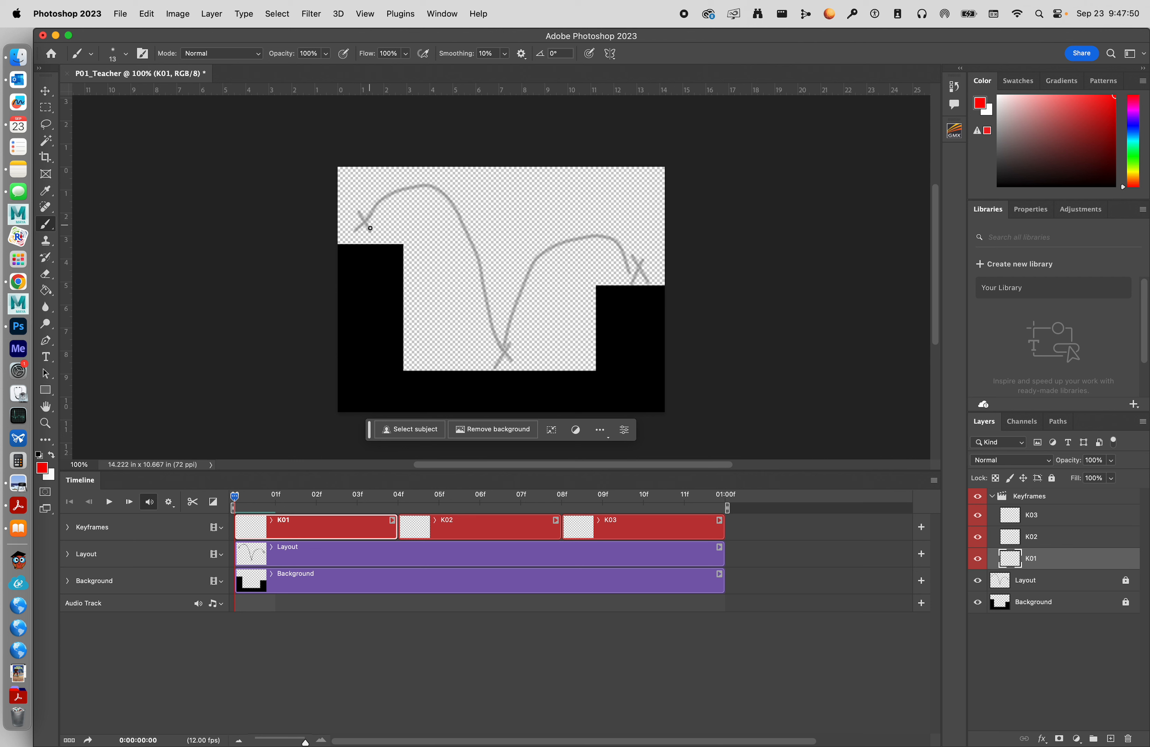
pyautogui.moveTo(362, 237)
pyautogui.mouseDown()
pyautogui.moveTo(373, 208)
pyautogui.moveTo(364, 213)
pyautogui.moveTo(372, 227)
pyautogui.mouseUp()
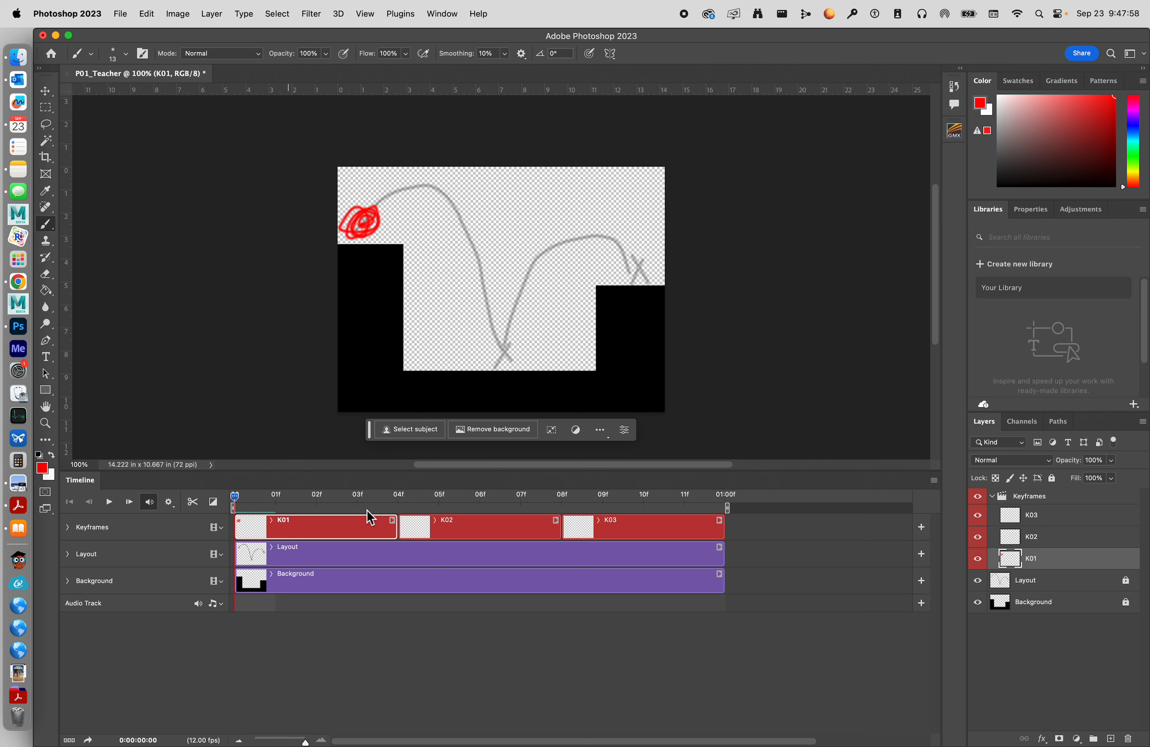
# Step forward and back through the timeline frames to check how long the K01 ball is shown.
pyautogui.press('Right')
pyautogui.press('Right')
pyautogui.press('Right')
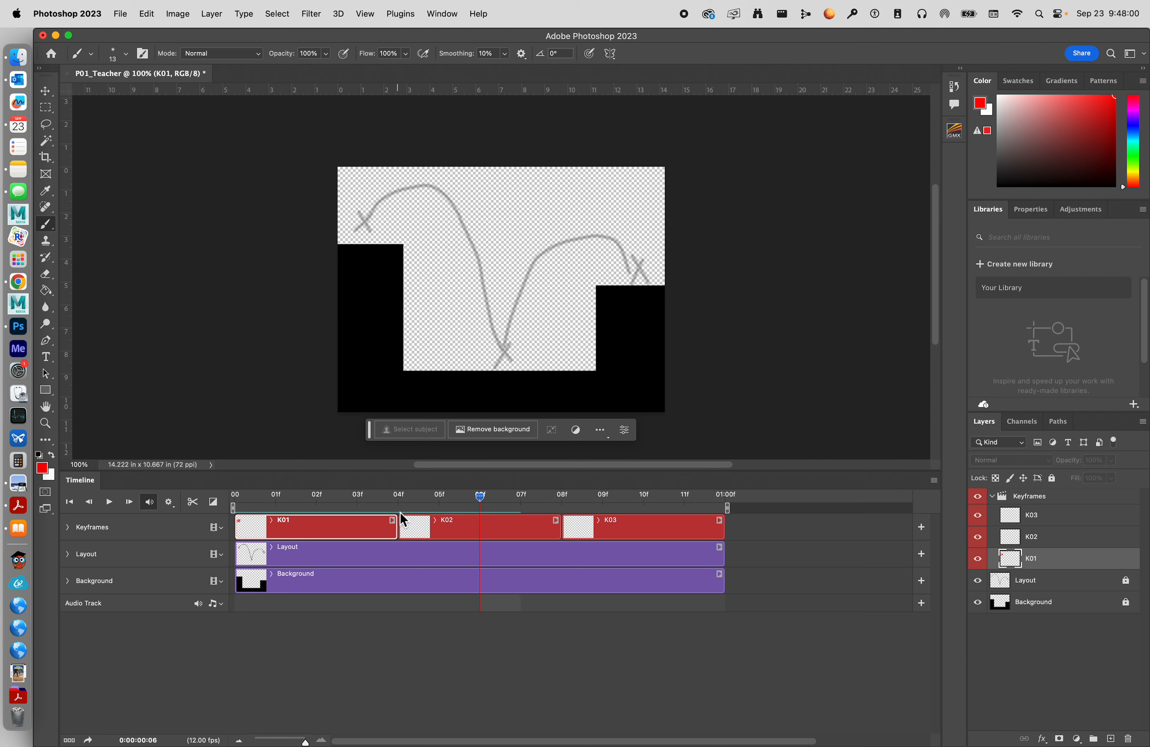
pyautogui.press('Right')
pyautogui.press('Left')
pyautogui.press('Left')
pyautogui.press('Left')
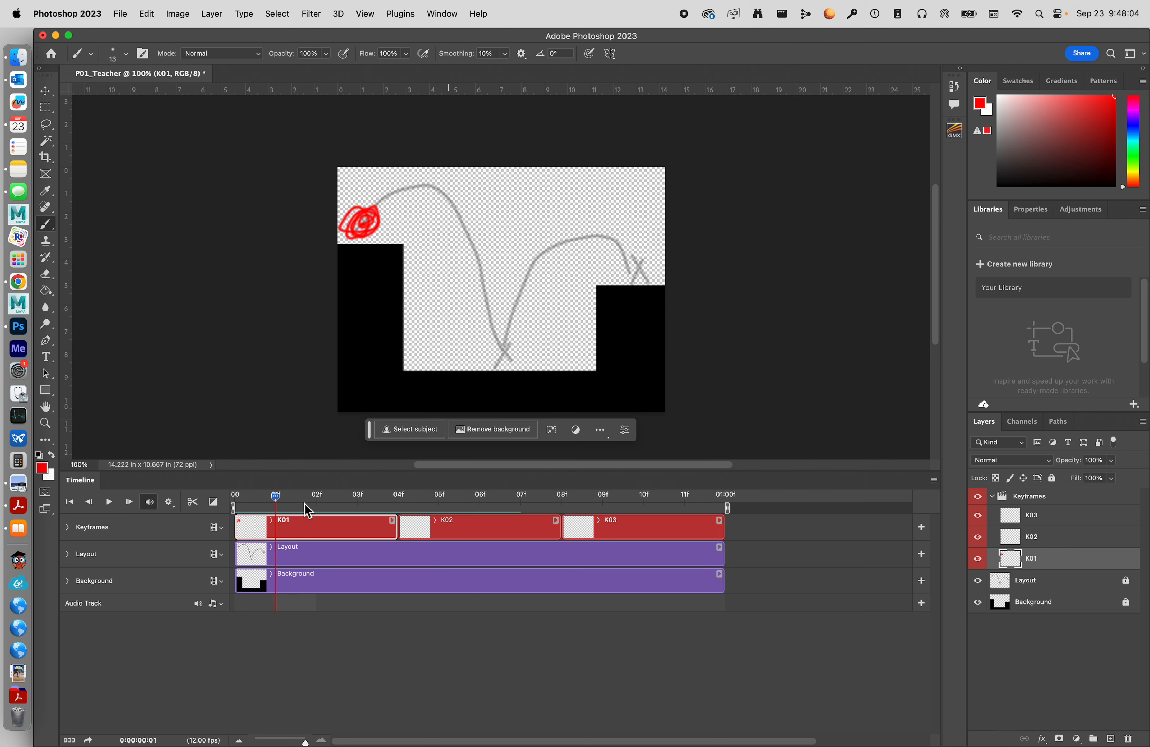
# At frame 4, paint a red scribbled ball over the floor's X on the K02 layer.
pyautogui.click(271, 499)
pyautogui.moveTo(283, 506); pyautogui.dragTo(405, 508)
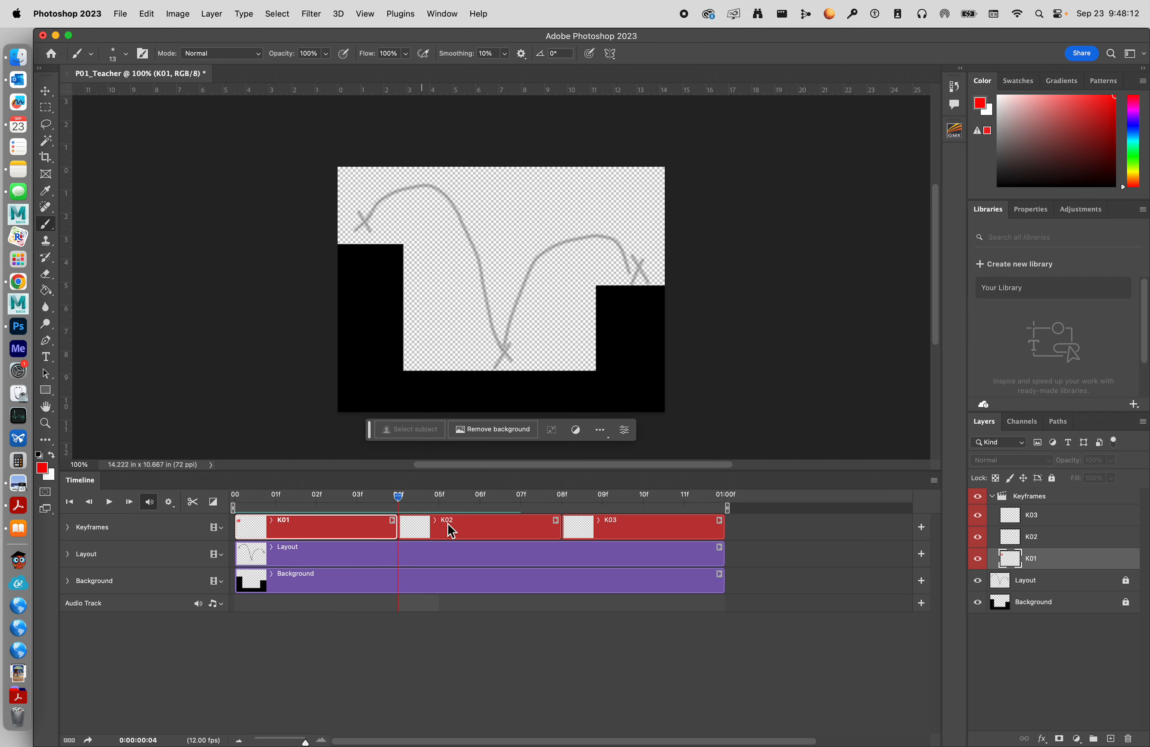
pyautogui.click(449, 527)
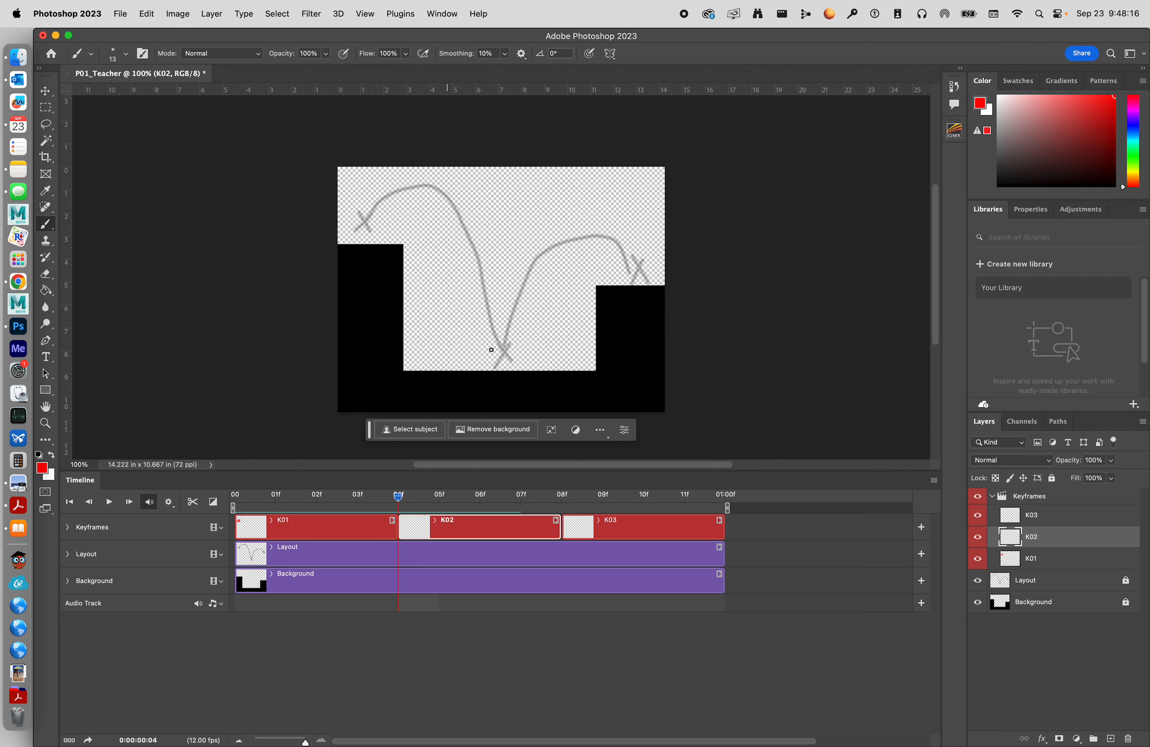
pyautogui.moveTo(503, 350)
pyautogui.mouseDown()
pyautogui.moveTo(501, 327)
pyautogui.moveTo(497, 358)
pyautogui.mouseUp()
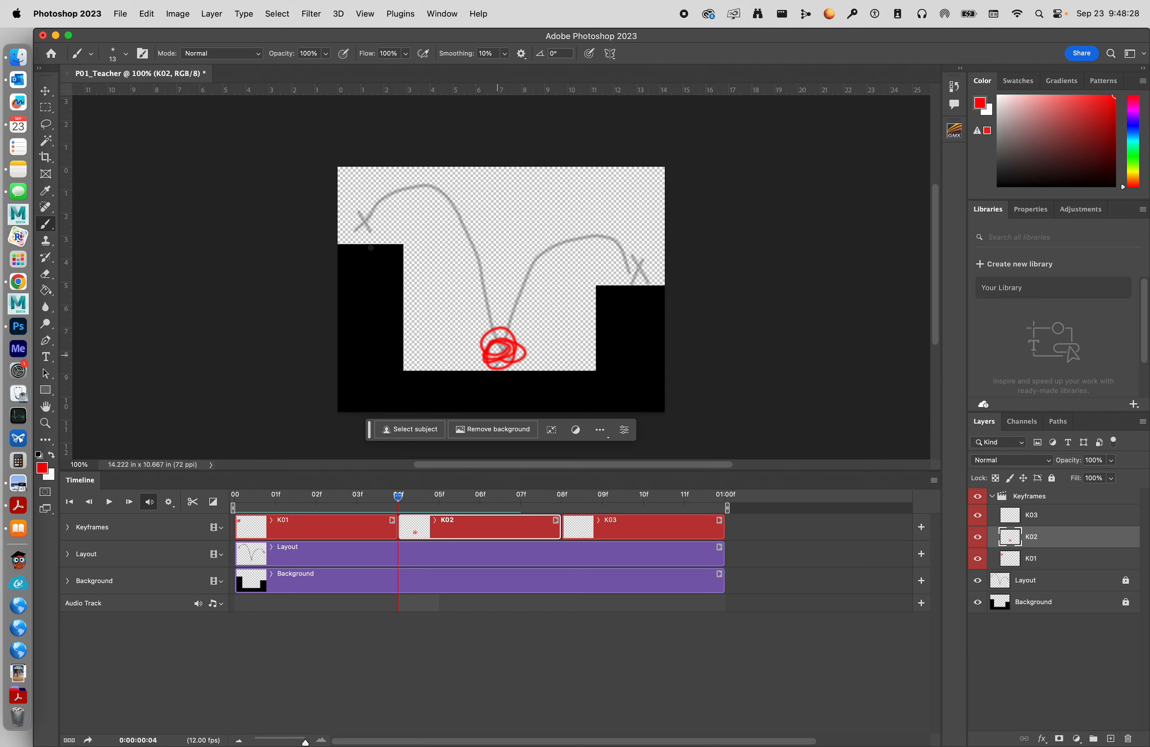
# Enable onion skins and, at frame 8, paint a red scribbled ball over the right ledge's X on K03.
pyautogui.click(934, 481)
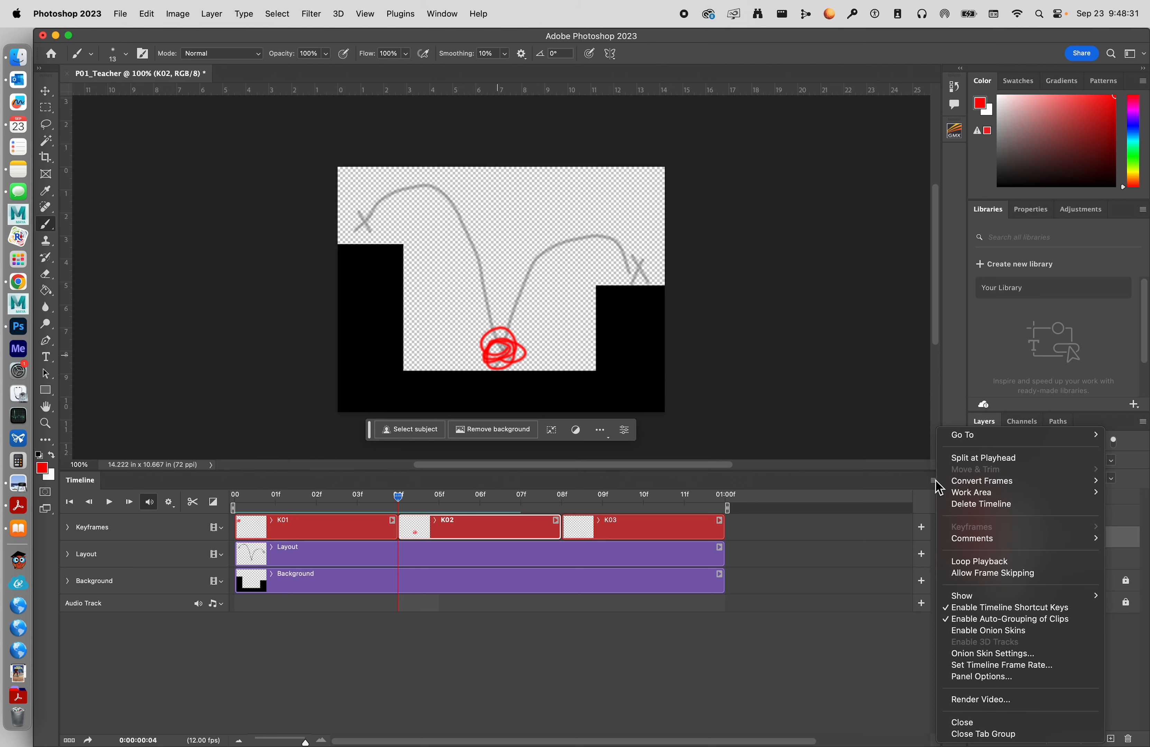
pyautogui.click(967, 632)
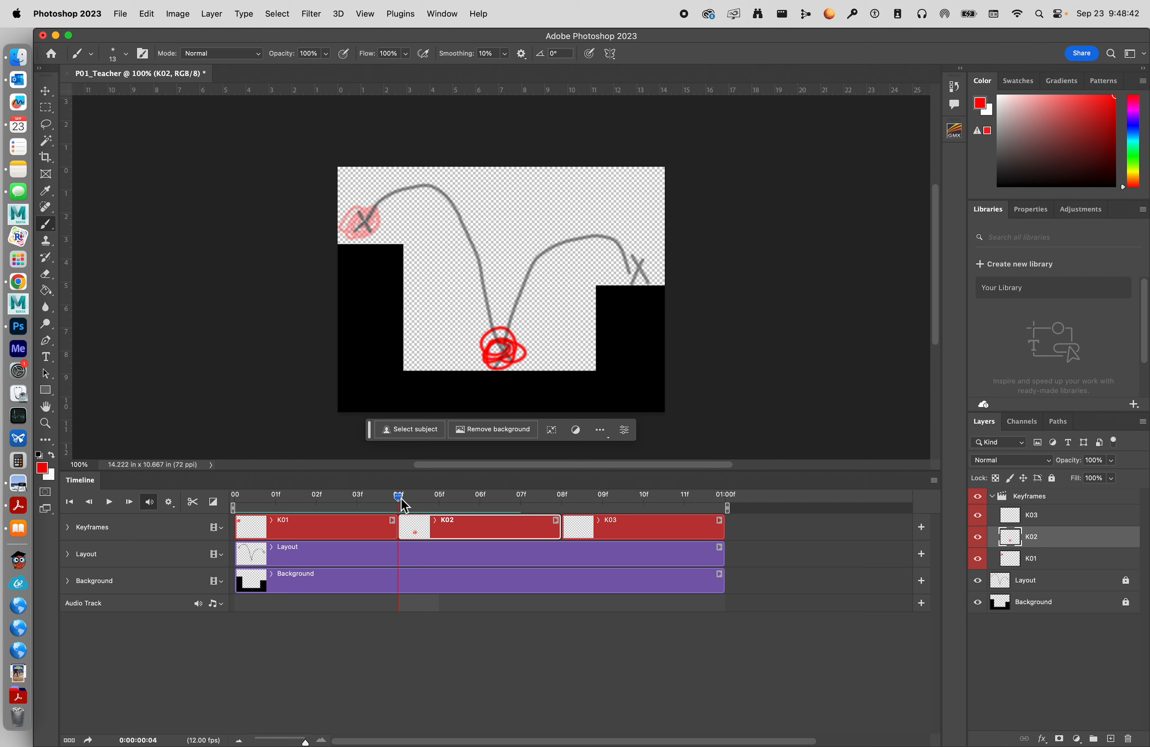
pyautogui.moveTo(400, 502); pyautogui.dragTo(563, 497)
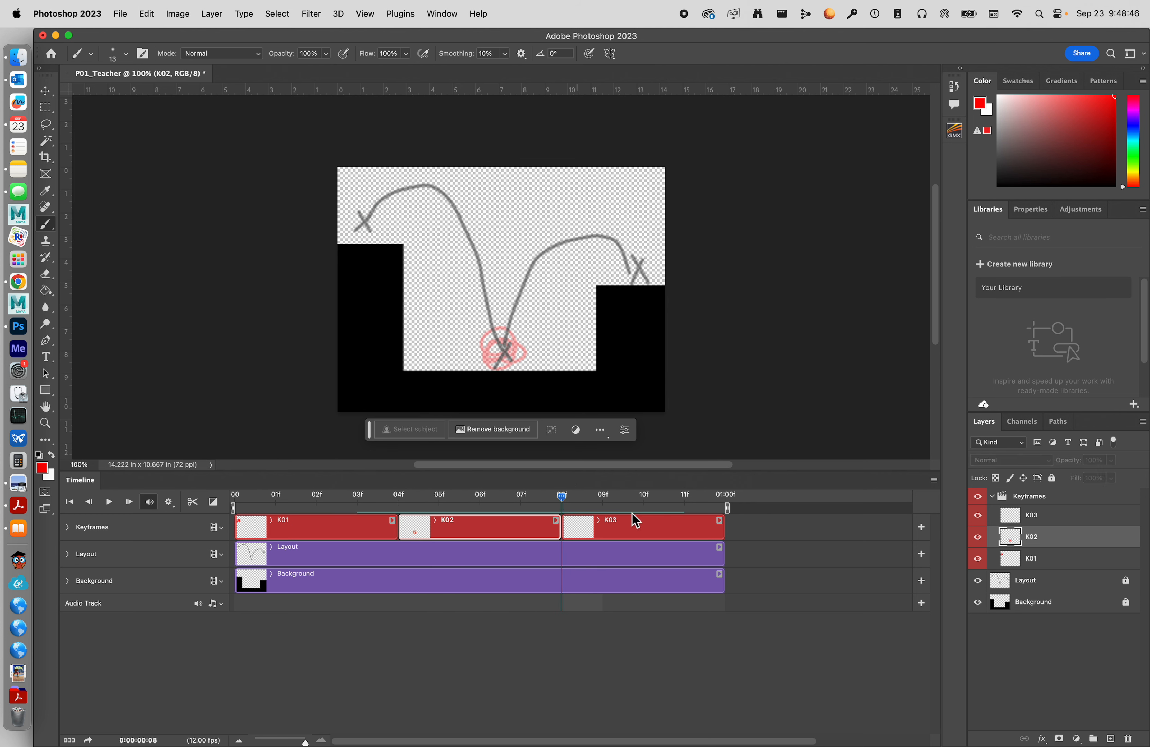
pyautogui.click(630, 532)
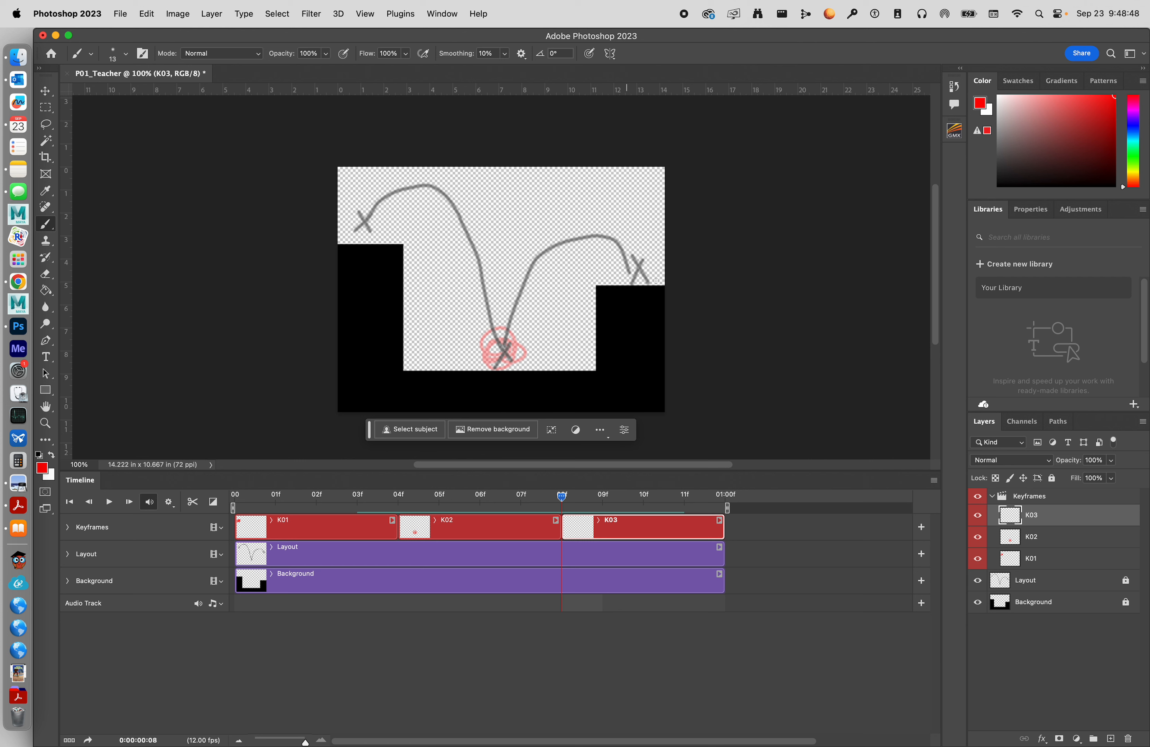
pyautogui.moveTo(638, 255); pyautogui.dragTo(639, 270)
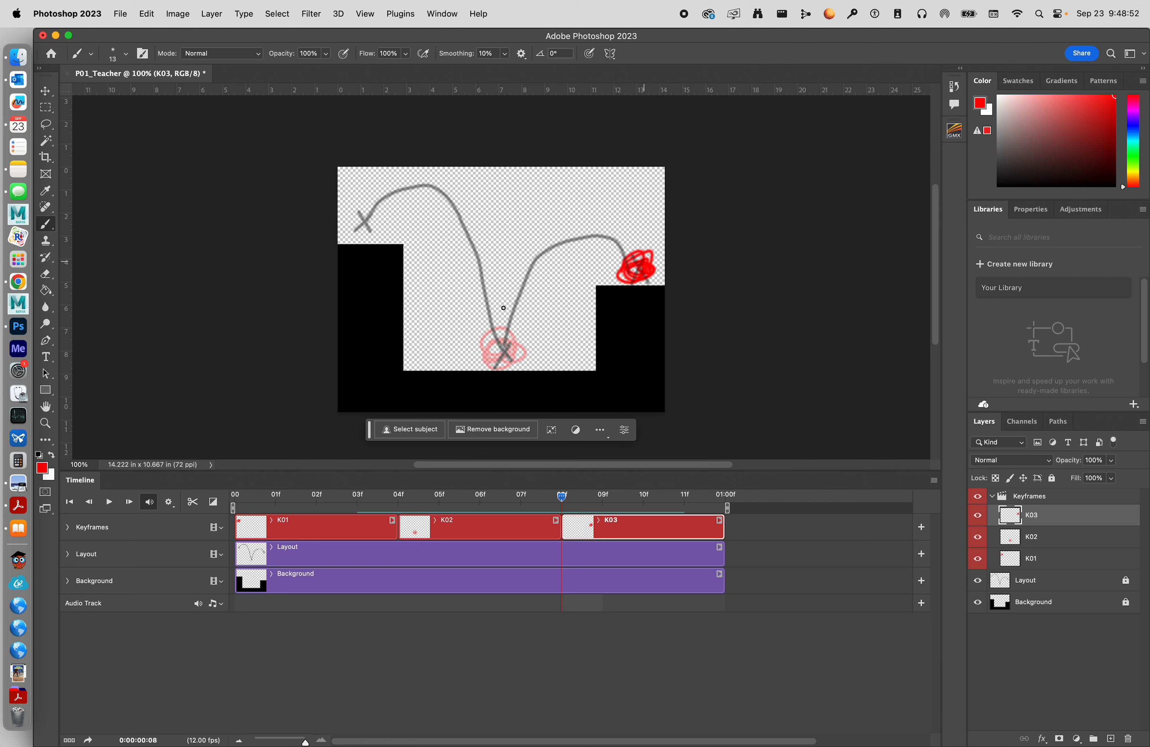
# Return to the first frame and play the three-keyframe animation through once.
pyautogui.moveTo(562, 498)
pyautogui.mouseDown()
pyautogui.moveTo(235, 500)
pyautogui.moveTo(757, 502)
pyautogui.moveTo(247, 503)
pyautogui.mouseUp()
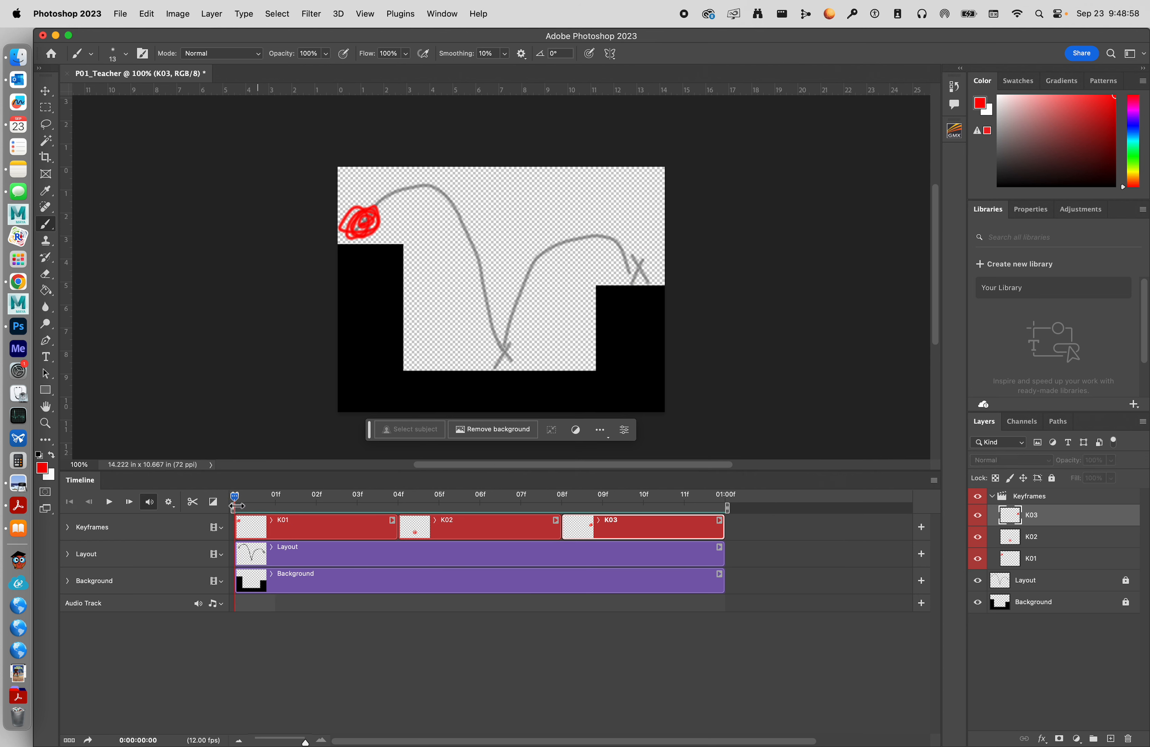
pyautogui.click(169, 503)
pyautogui.click(170, 503)
pyautogui.click(109, 503)
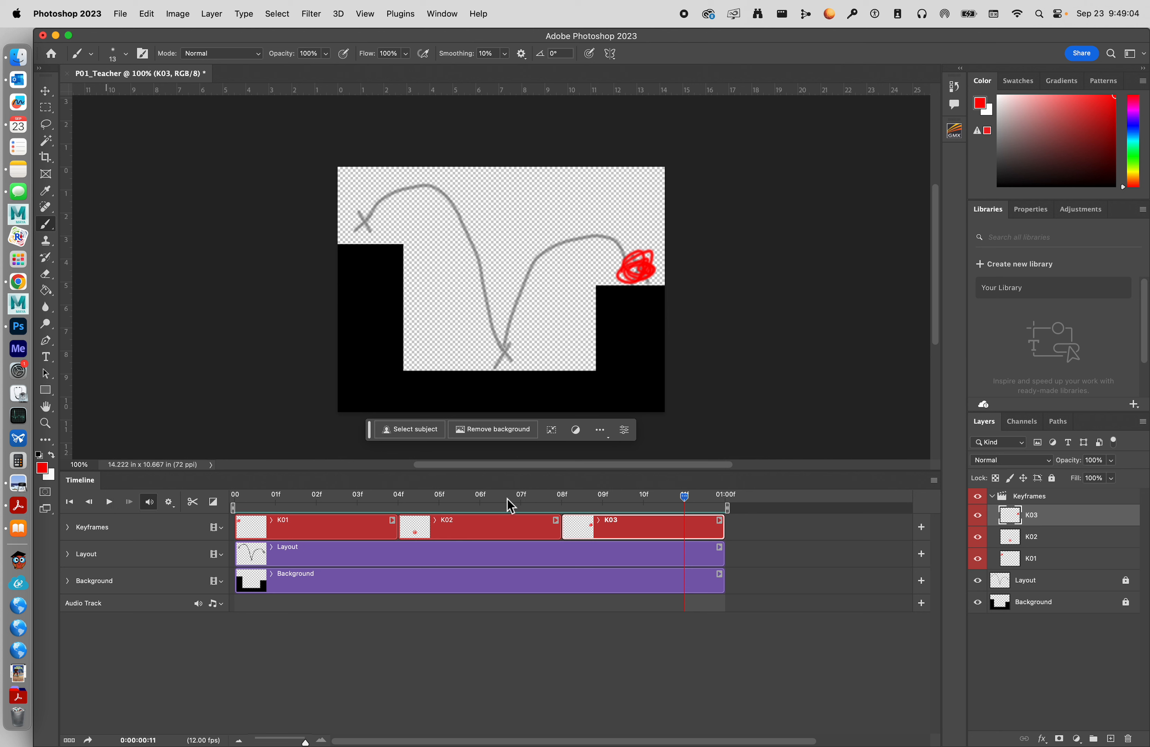
# Turn on loop playback, then play the looping animation and stop it.
pyautogui.click(171, 502)
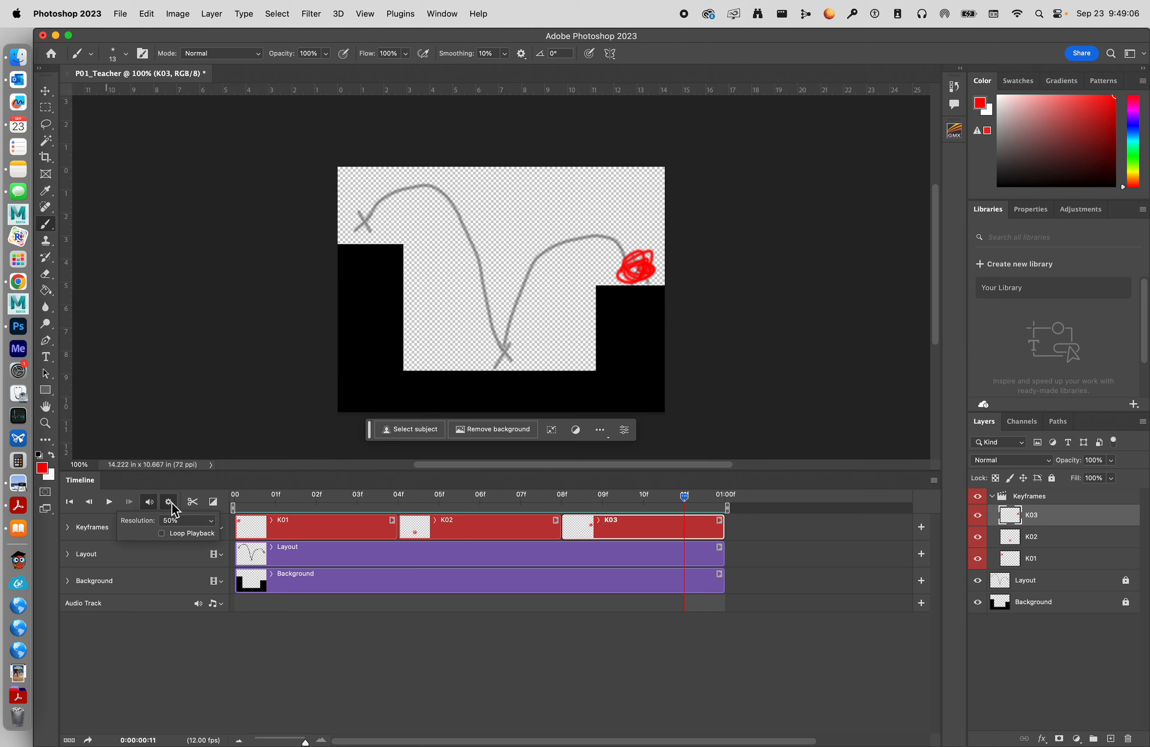
pyautogui.click(161, 534)
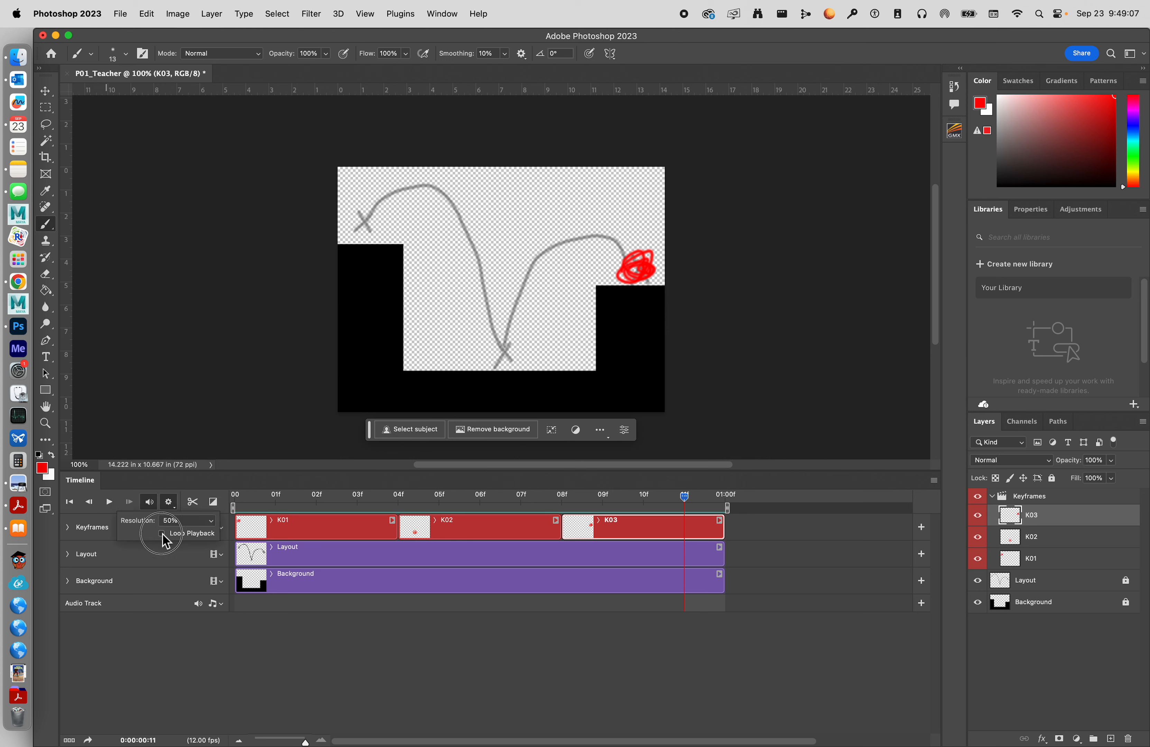
pyautogui.click(108, 502)
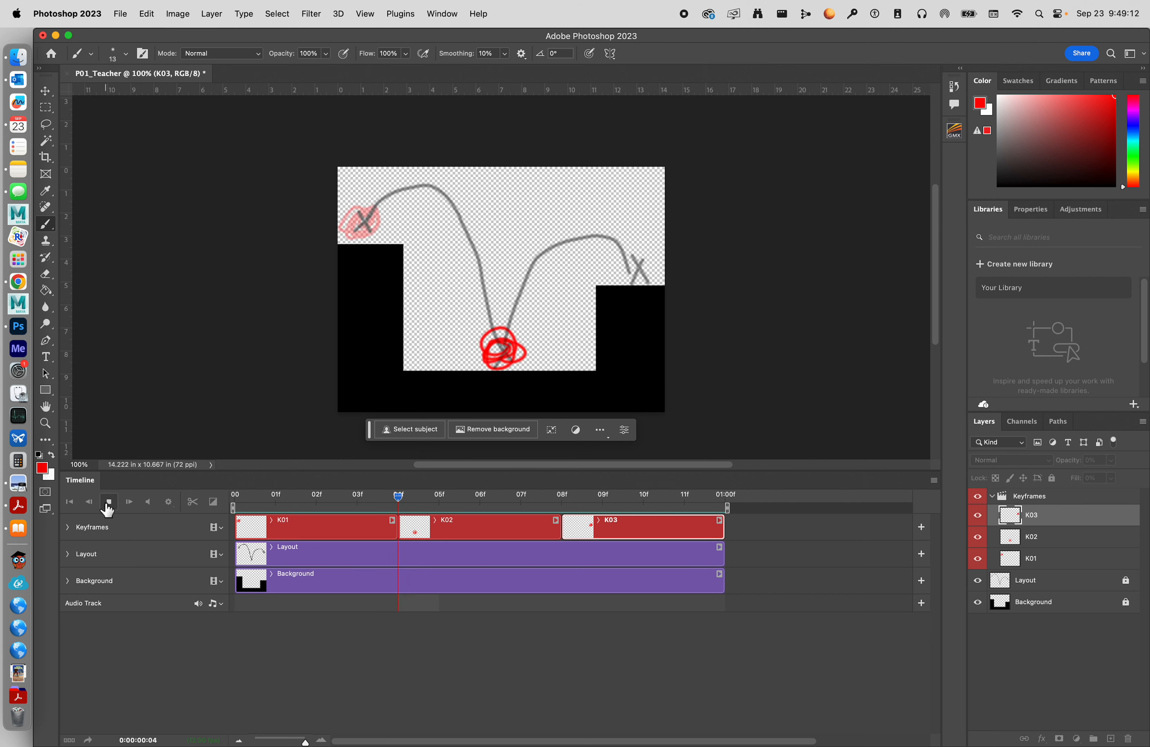
pyautogui.click(108, 503)
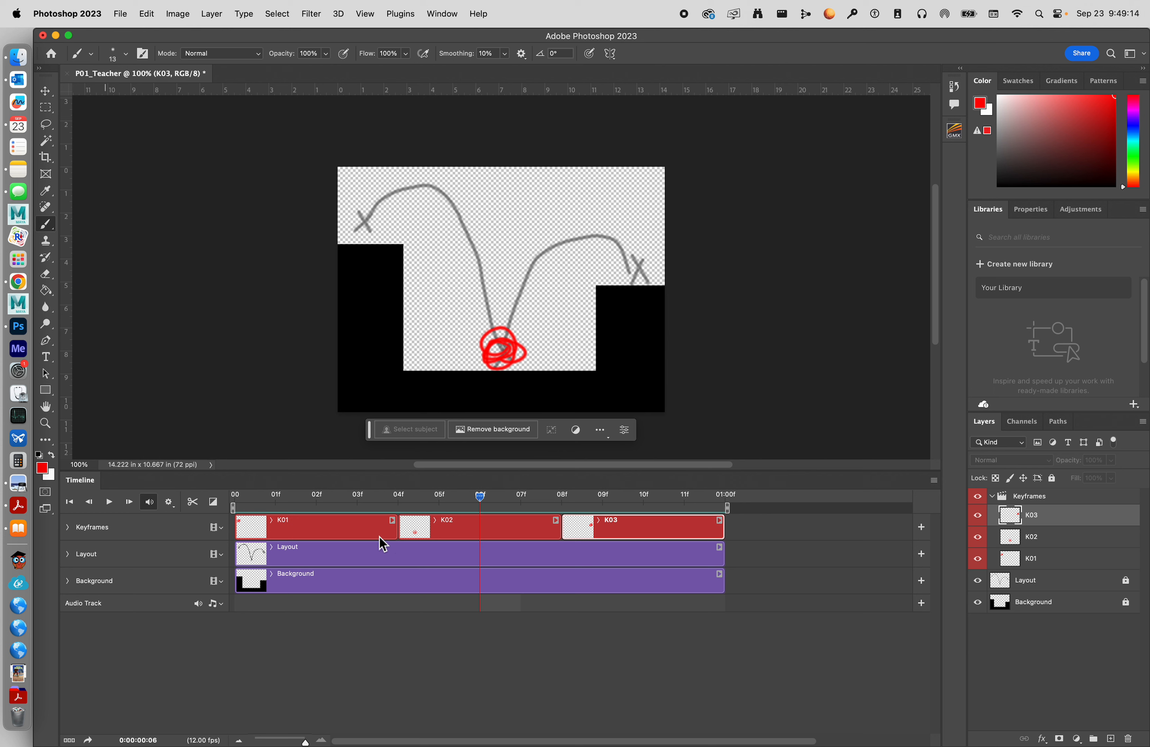
# Try an alternative timing by shortening the K02 clip to three frames and extending K01 to five frames.
pyautogui.click(423, 527)
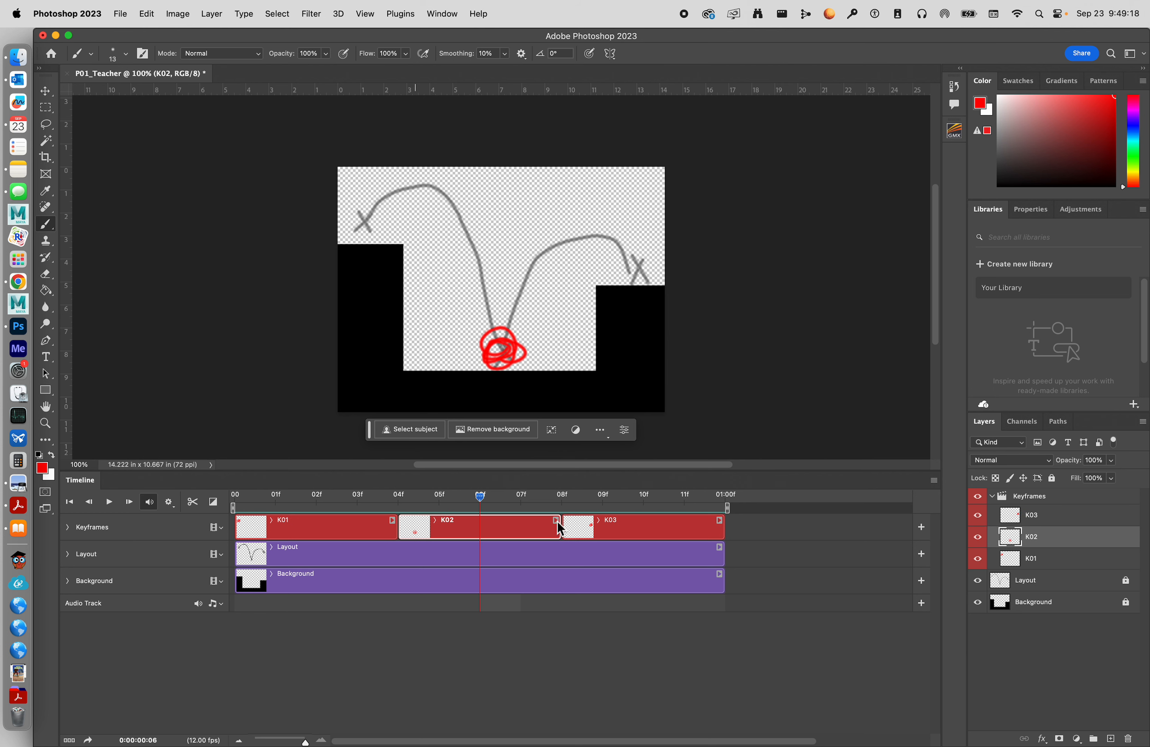
pyautogui.moveTo(561, 528); pyautogui.dragTo(504, 532)
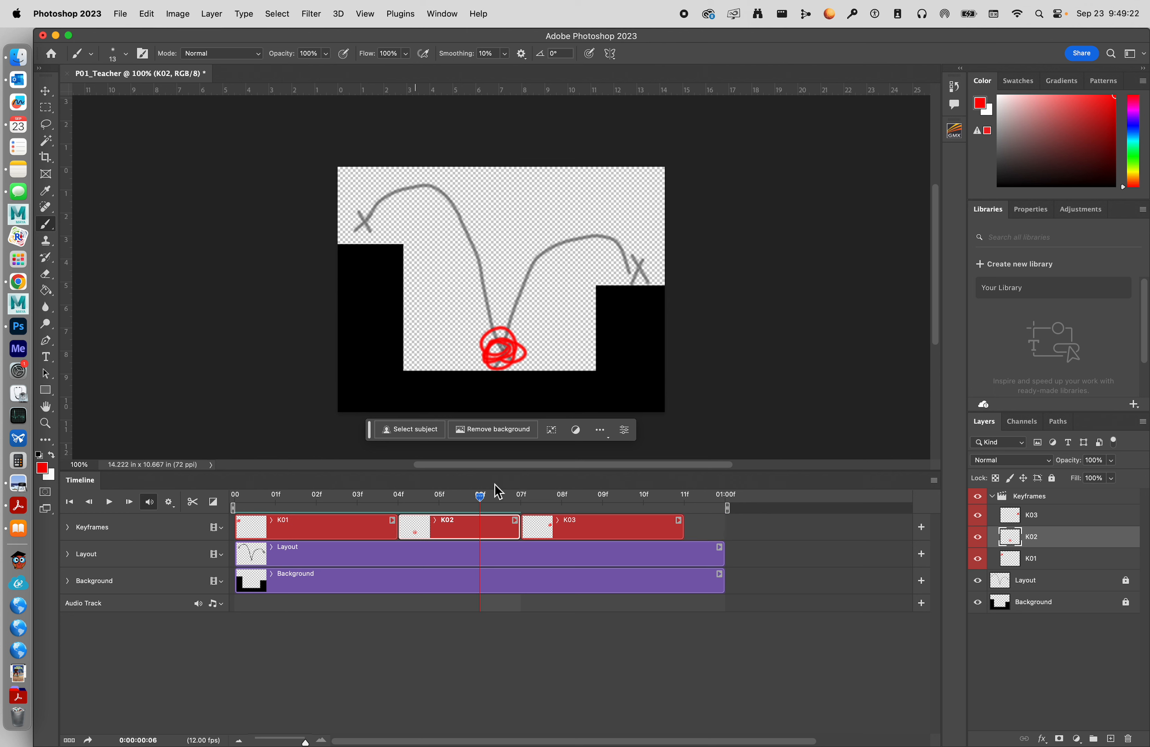
pyautogui.click(575, 535)
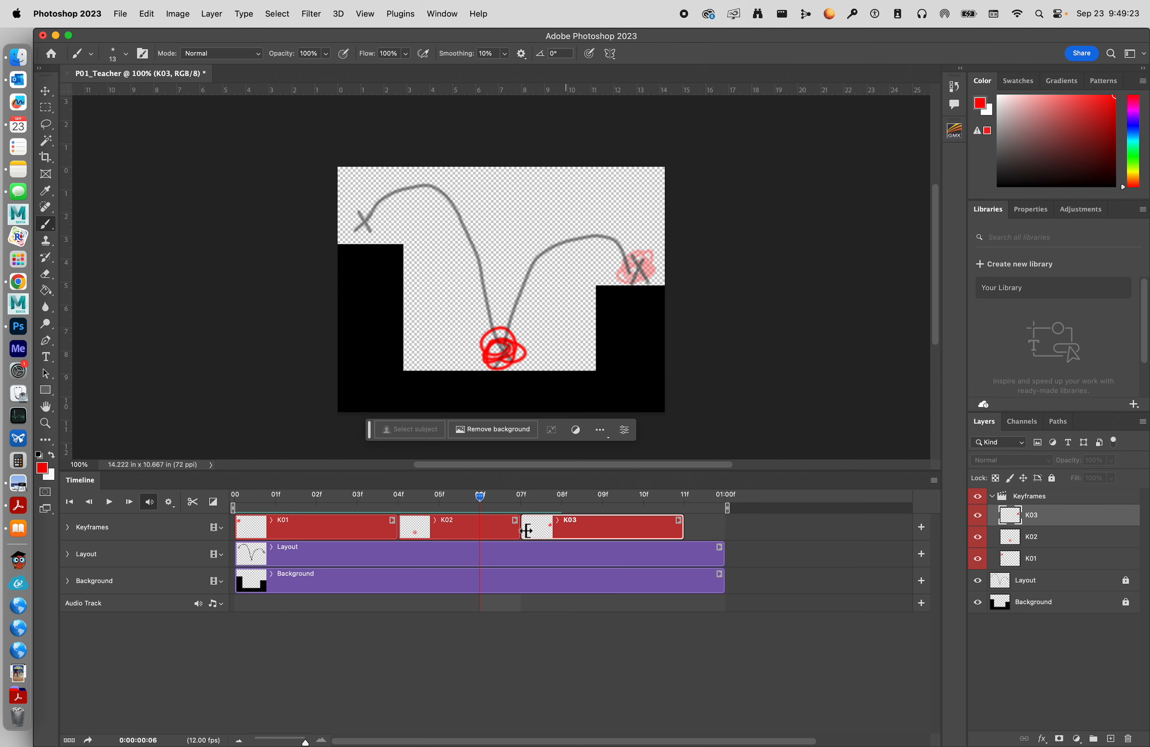
pyautogui.click(380, 532)
pyautogui.click(464, 526)
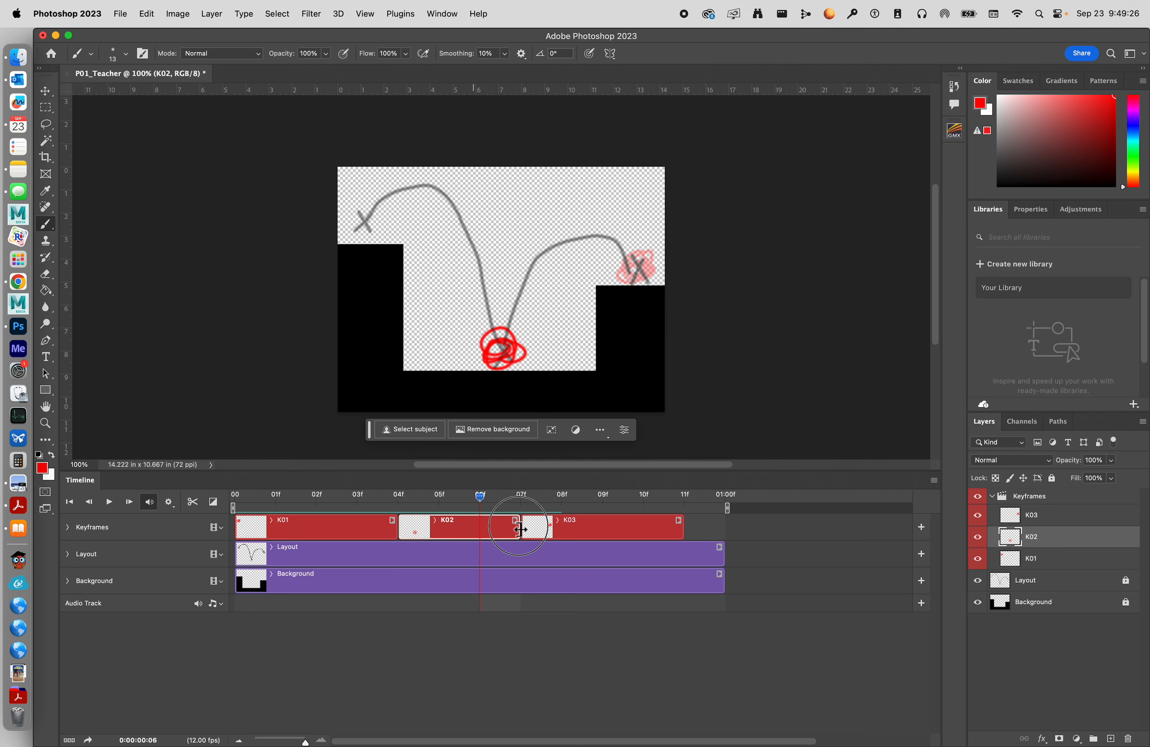
pyautogui.moveTo(520, 529); pyautogui.dragTo(507, 530)
pyautogui.moveTo(399, 530); pyautogui.dragTo(235, 507)
# Play the retimed keyframes in a loop to judge the timing, then stop playback.
pyautogui.click(109, 501)
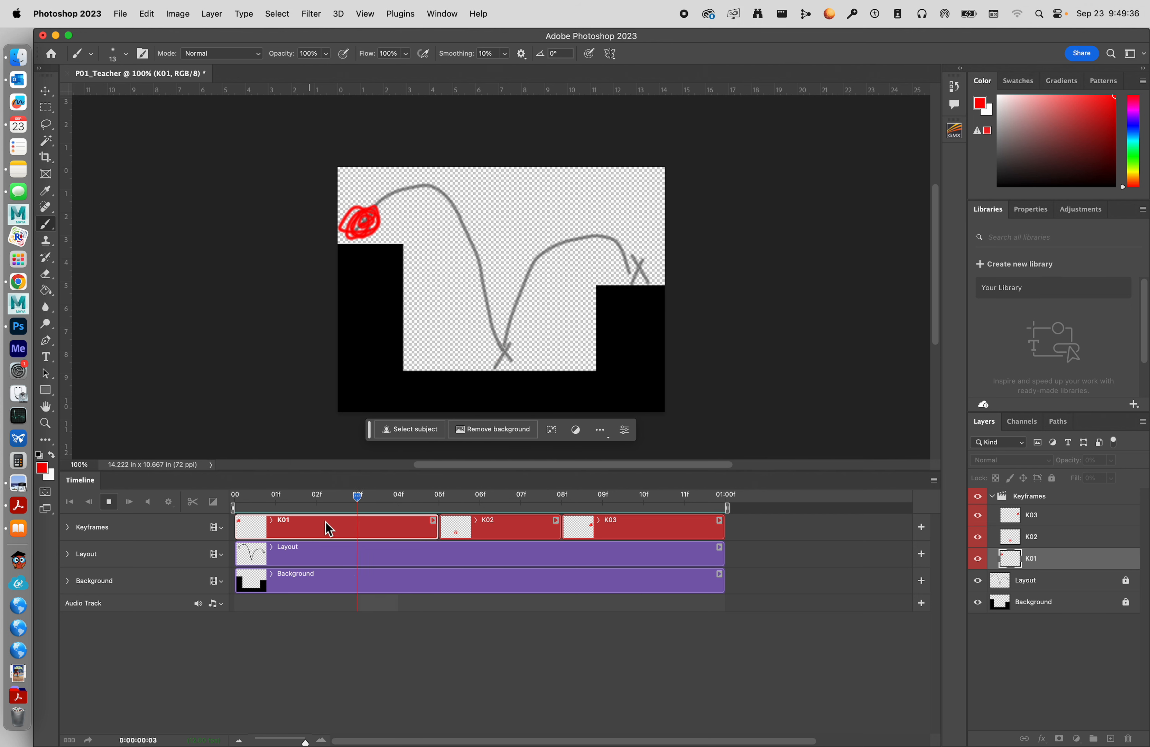
pyautogui.click(495, 525)
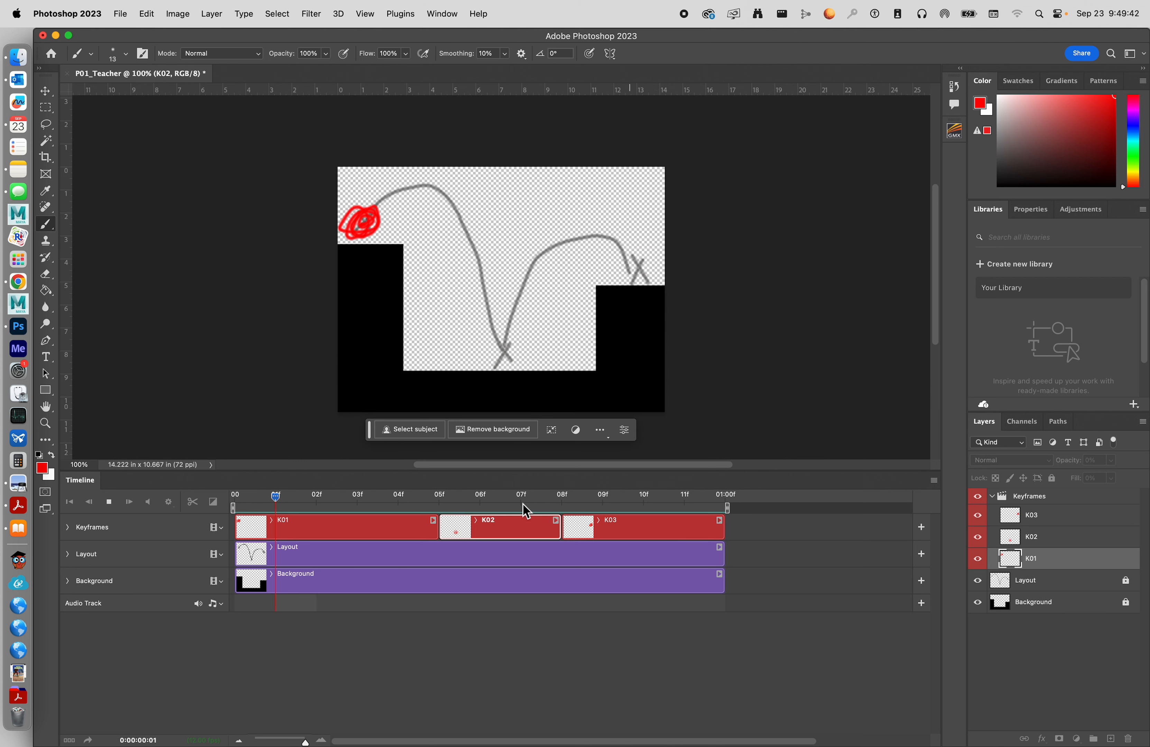
pyautogui.click(111, 503)
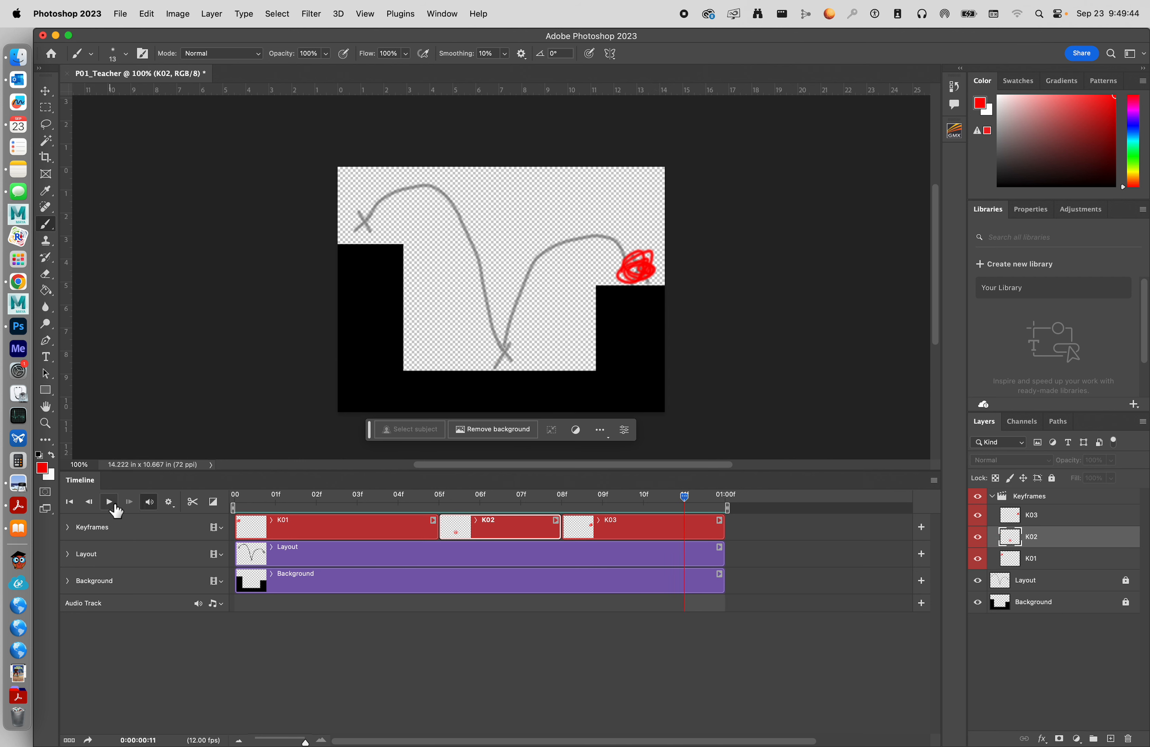
# Restore the even timing by trimming K01 to four frames and extending K02 to four frames.
pyautogui.click(433, 531)
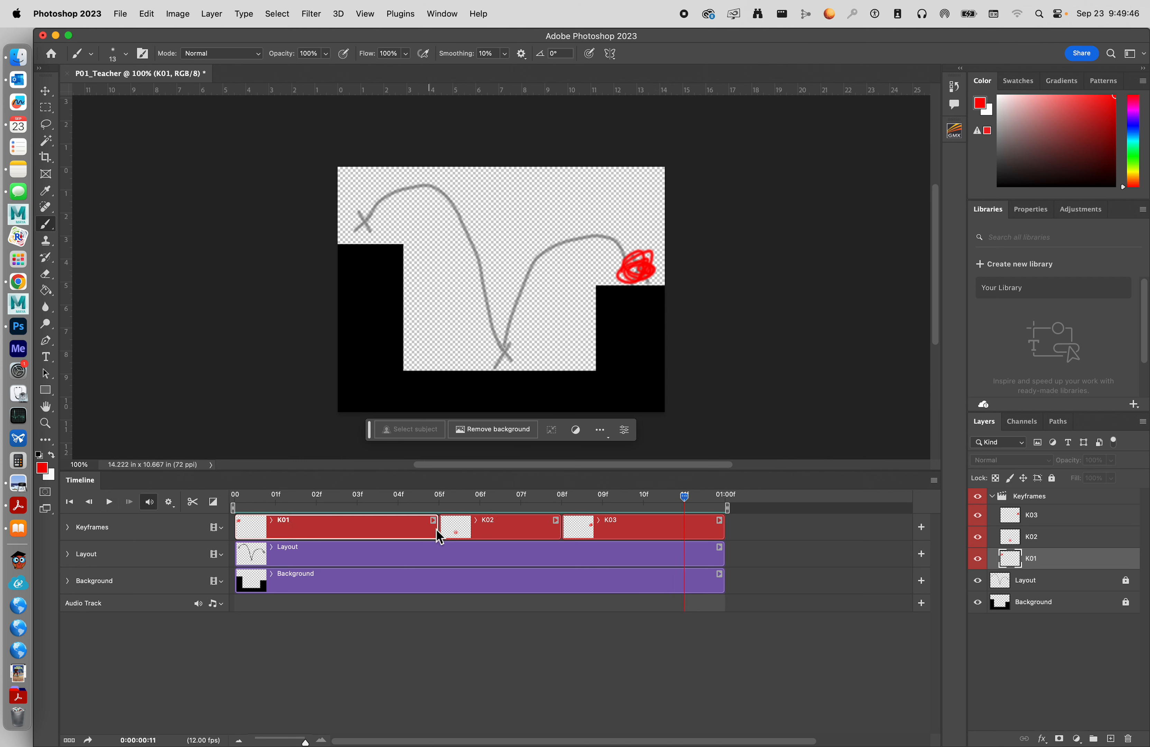
pyautogui.moveTo(438, 535); pyautogui.dragTo(397, 533)
pyautogui.click(517, 534)
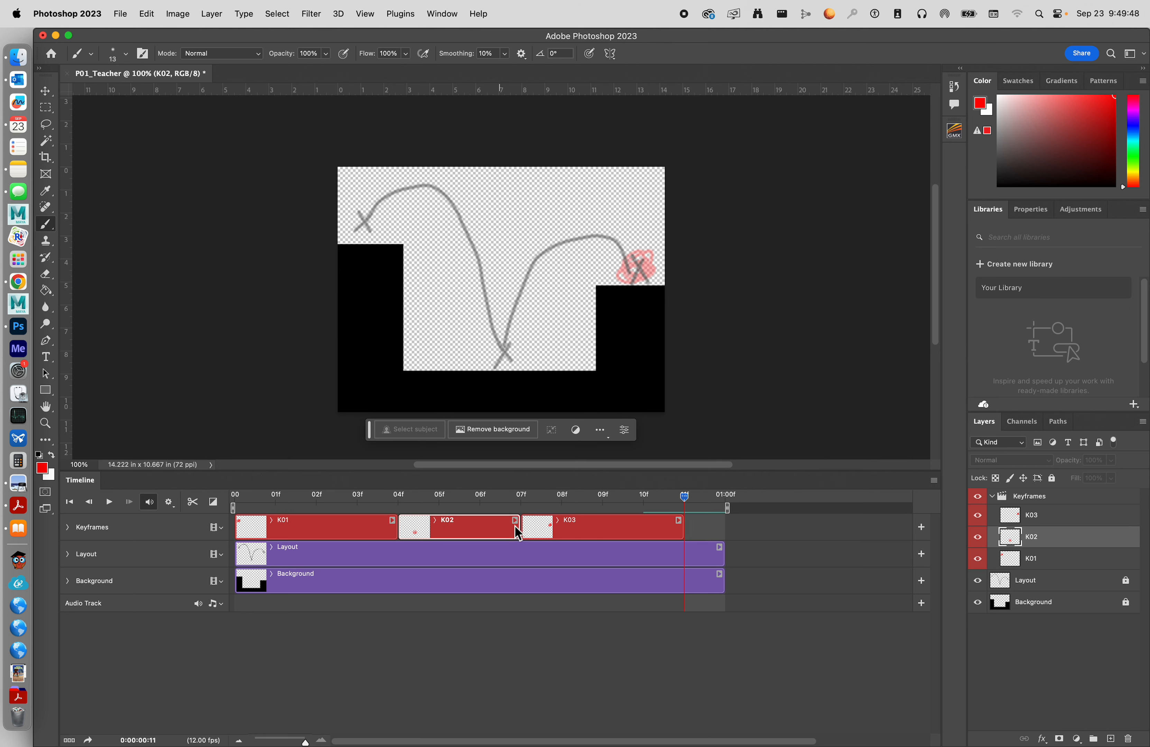
pyautogui.moveTo(518, 533)
pyautogui.mouseDown()
pyautogui.moveTo(610, 534)
pyautogui.moveTo(516, 531)
pyautogui.moveTo(558, 531)
pyautogui.mouseUp()
pyautogui.click(678, 528)
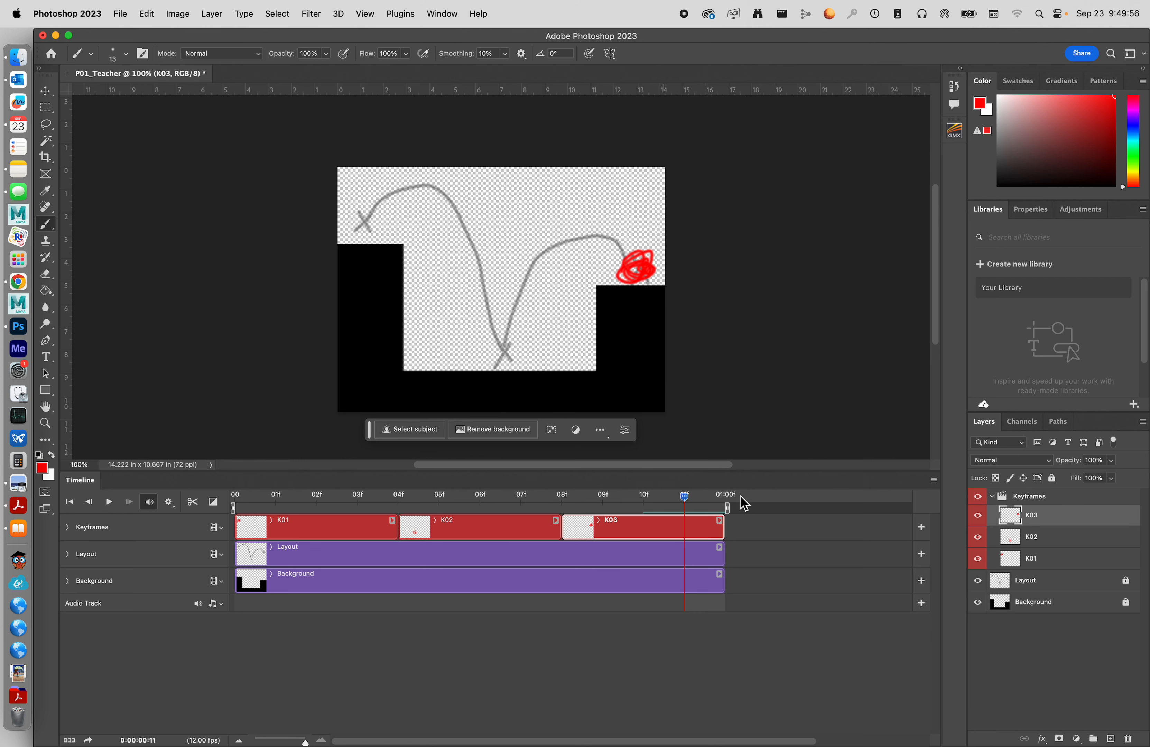
# Review the K02 and K01 clips and play the evenly timed animation.
pyautogui.click(535, 534)
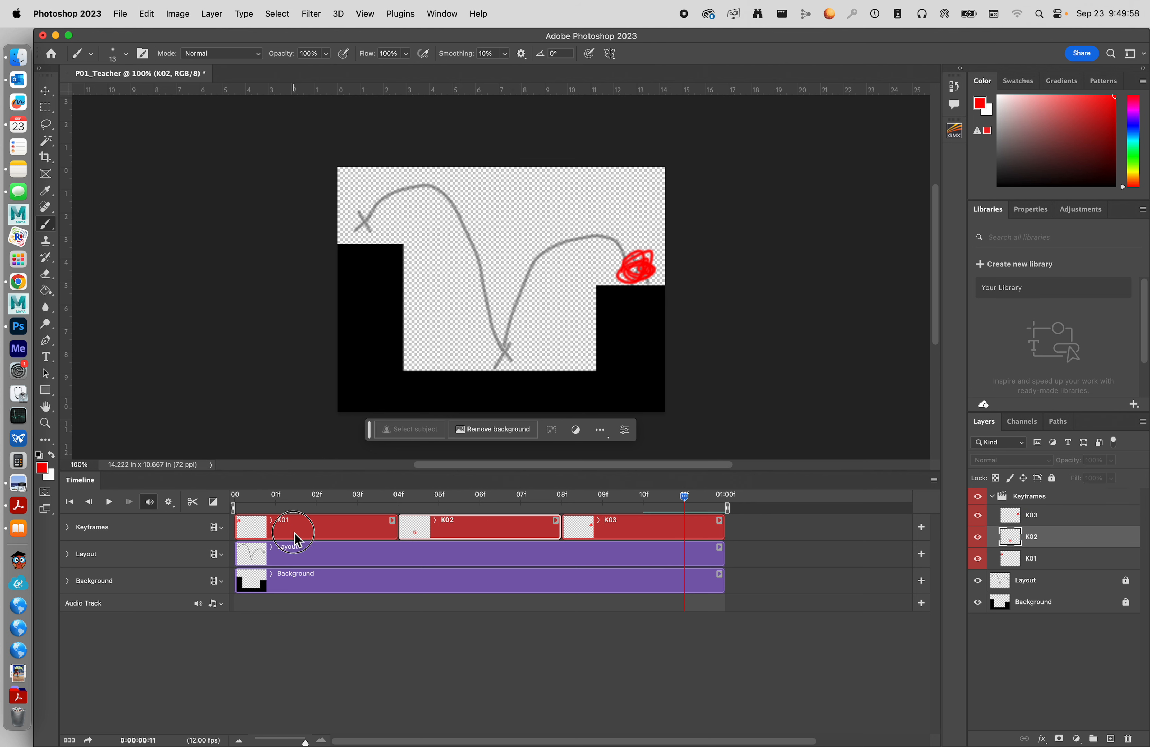
pyautogui.click(296, 540)
pyautogui.click(107, 502)
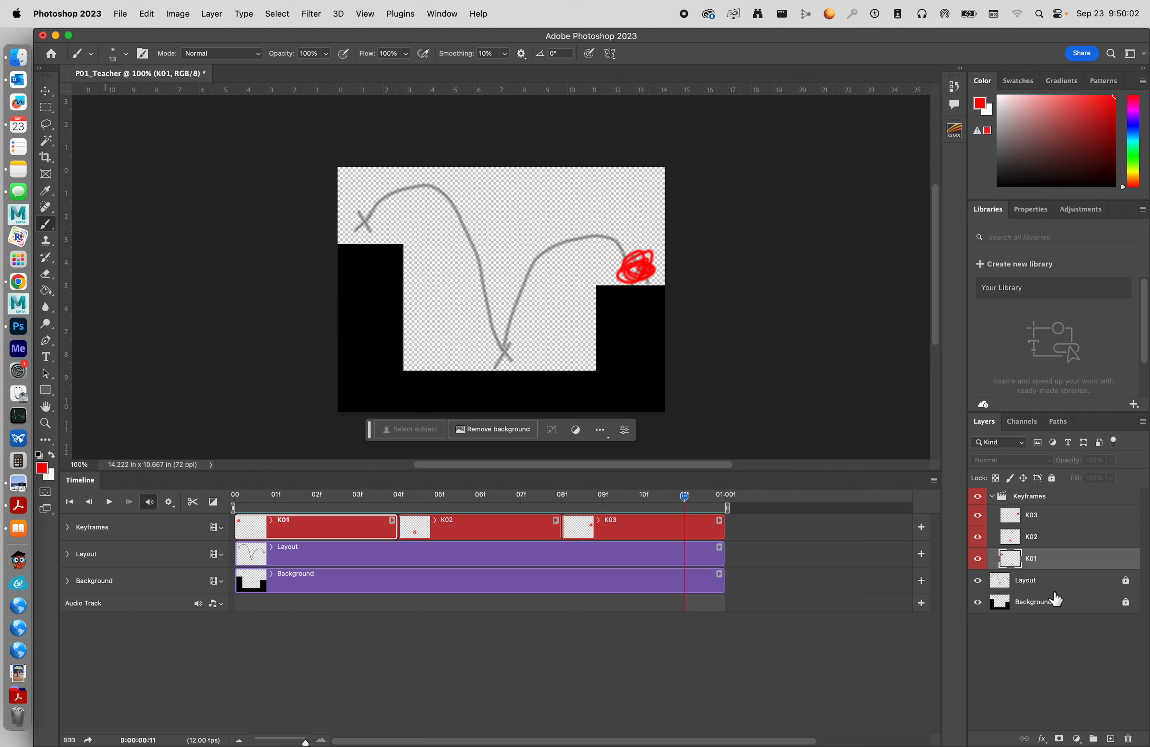
pyautogui.click(1055, 602)
pyautogui.click(1055, 586)
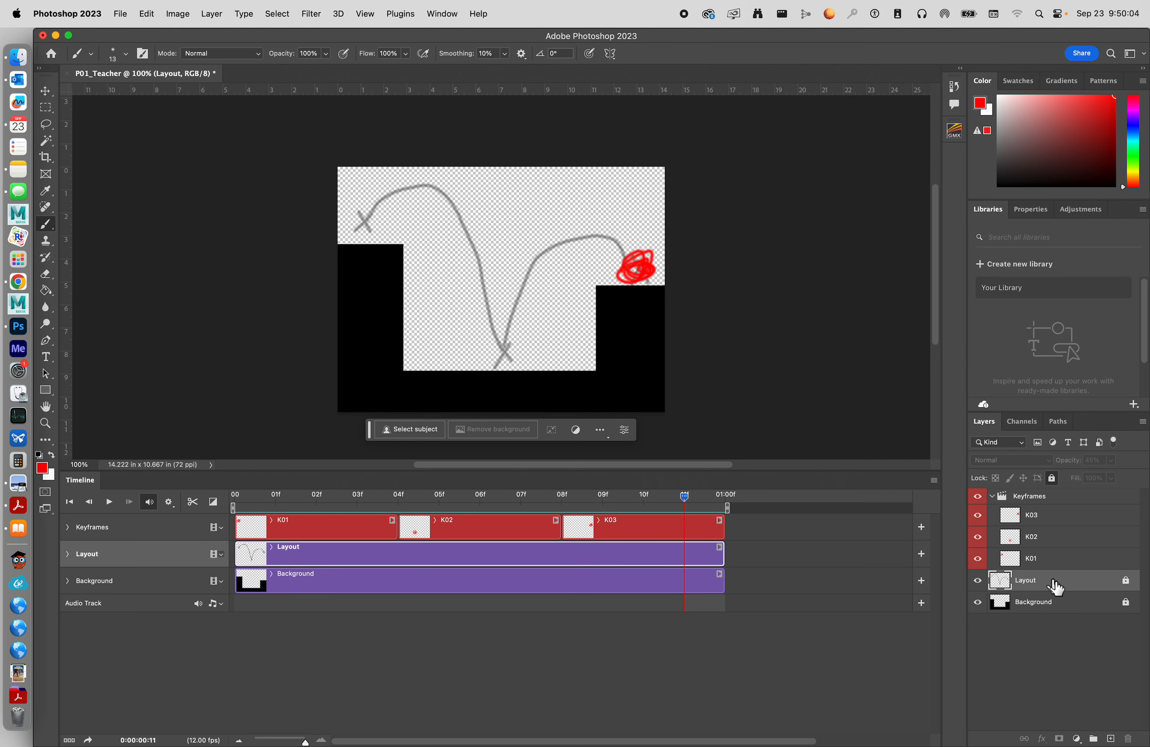
pyautogui.click(1050, 499)
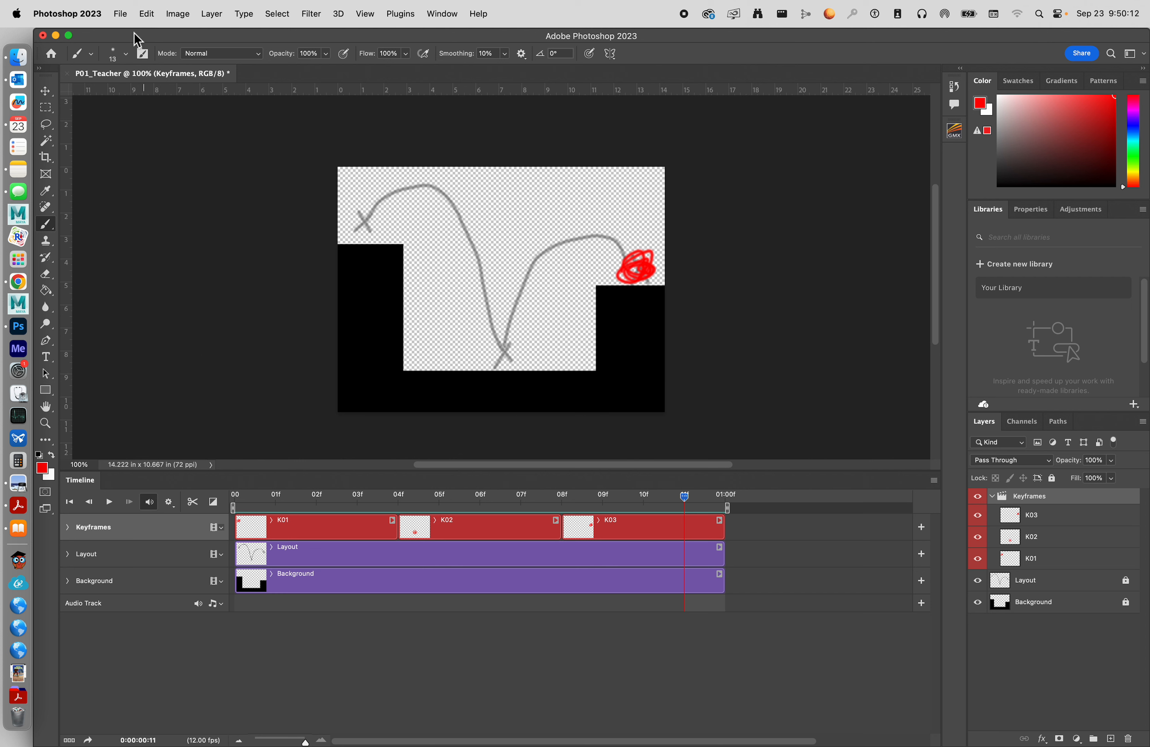
# Save the document to the Desktop as P01_Teacher.psd in Photoshop format with Maximize Compatibility on.
pyautogui.click(121, 15)
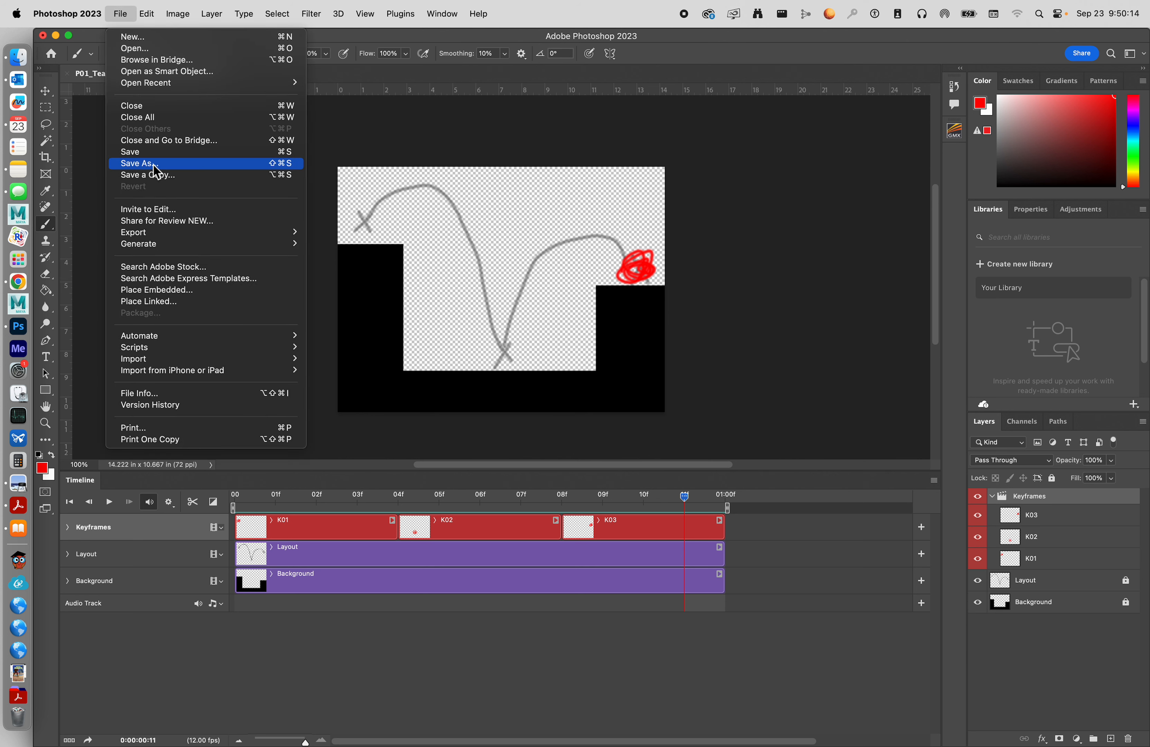
pyautogui.click(141, 164)
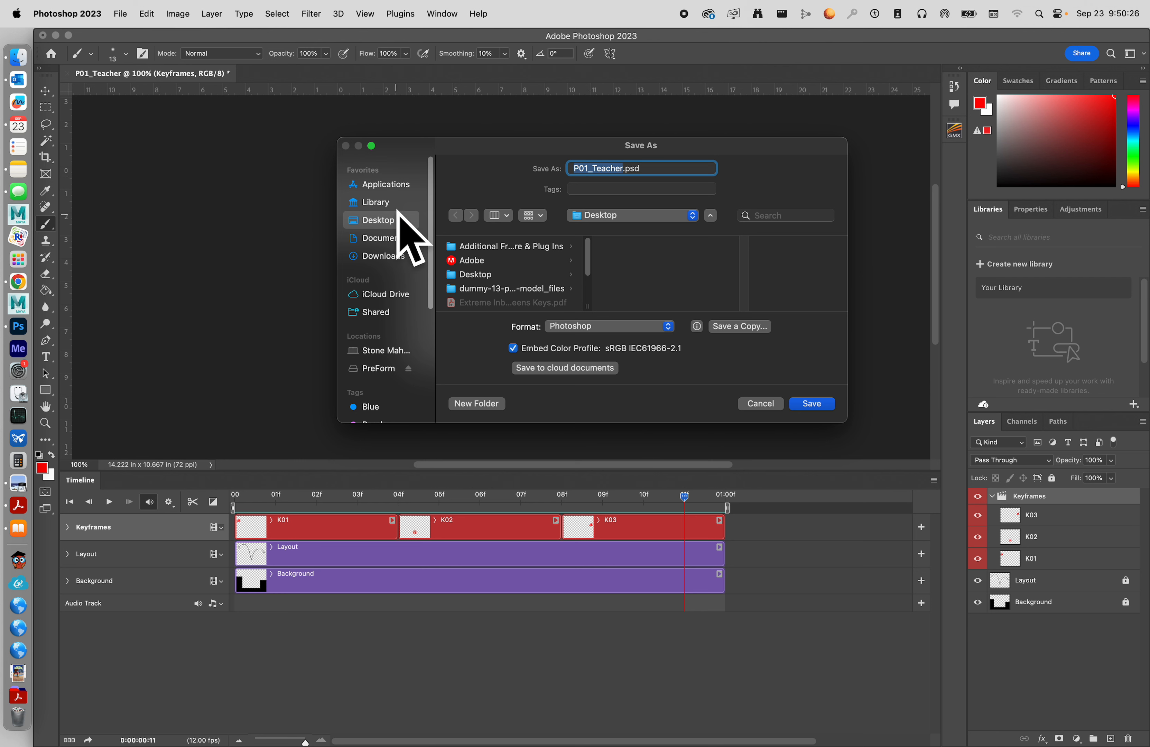
pyautogui.click(671, 216)
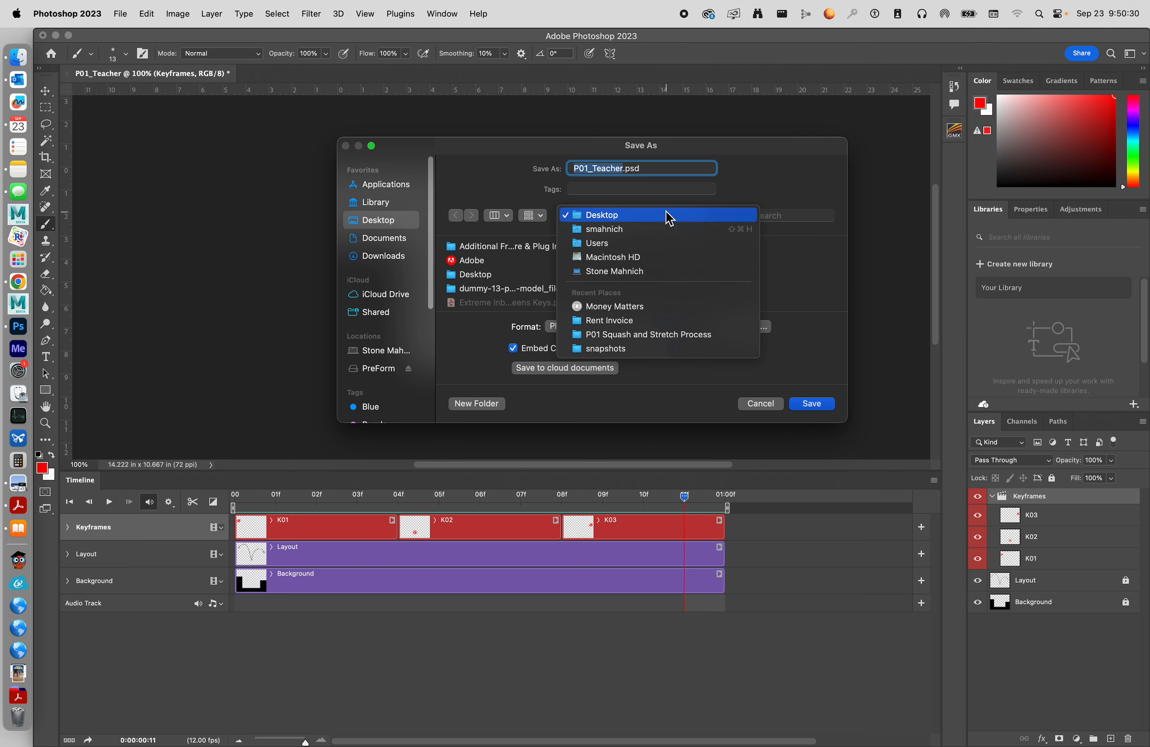
pyautogui.click(670, 217)
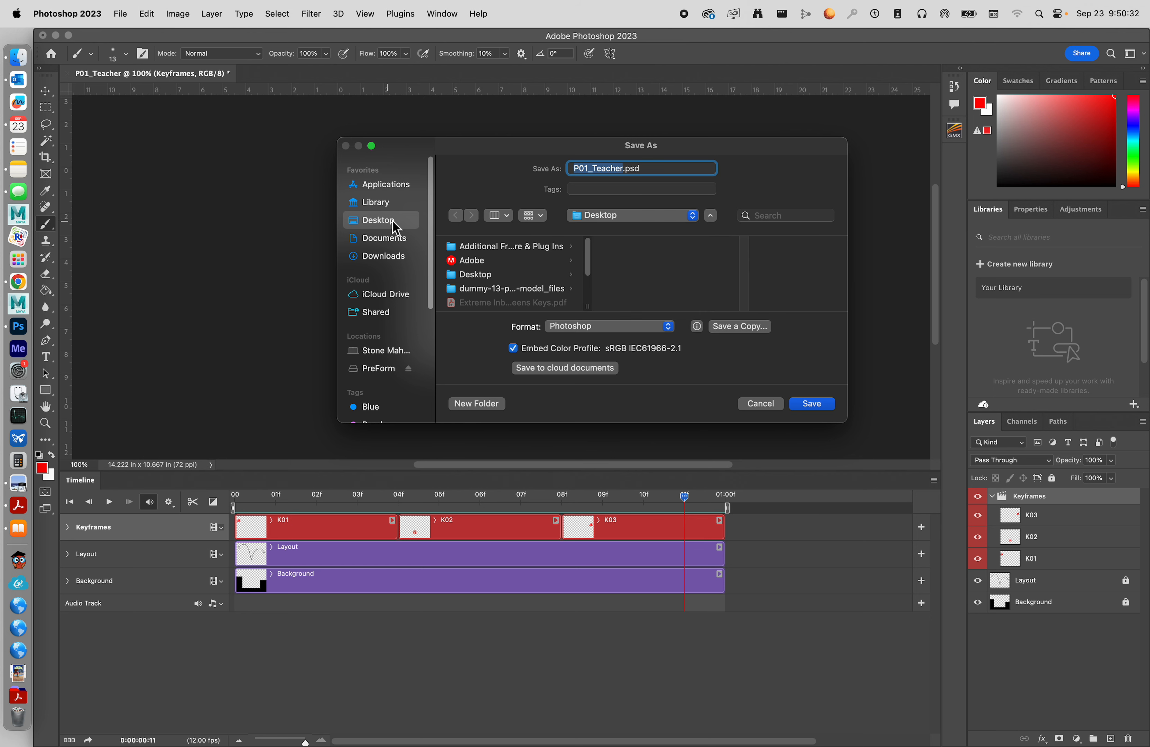
pyautogui.click(597, 328)
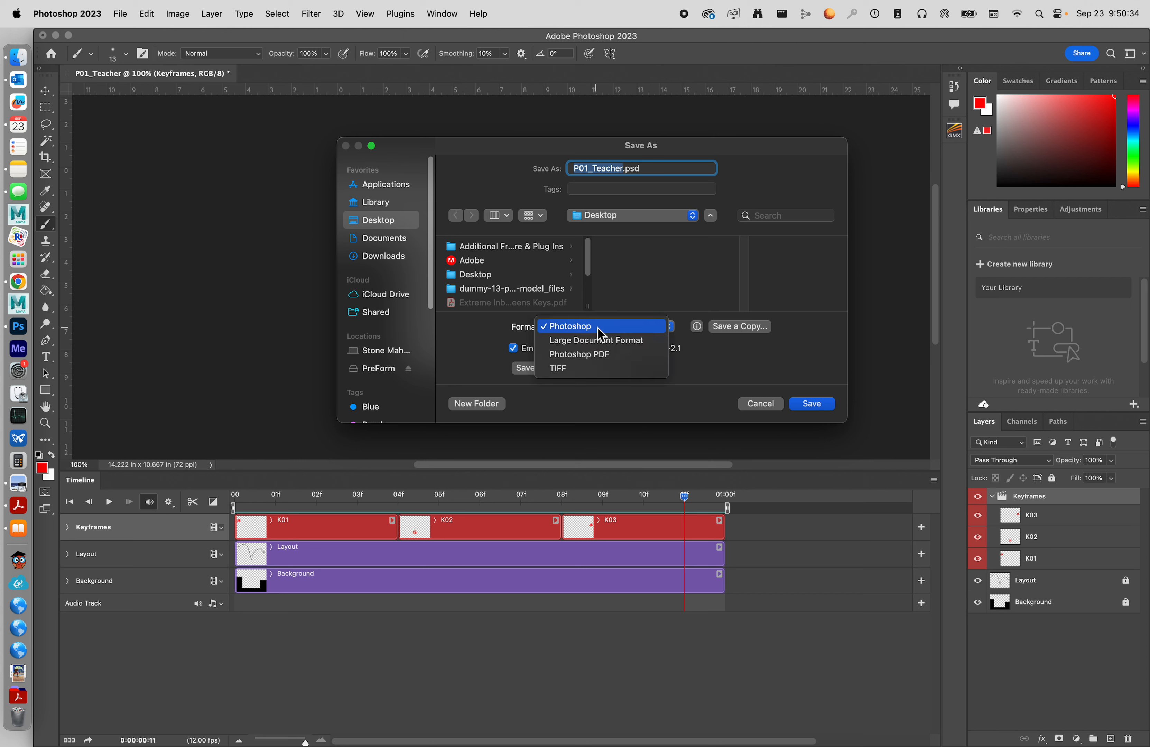
pyautogui.click(599, 328)
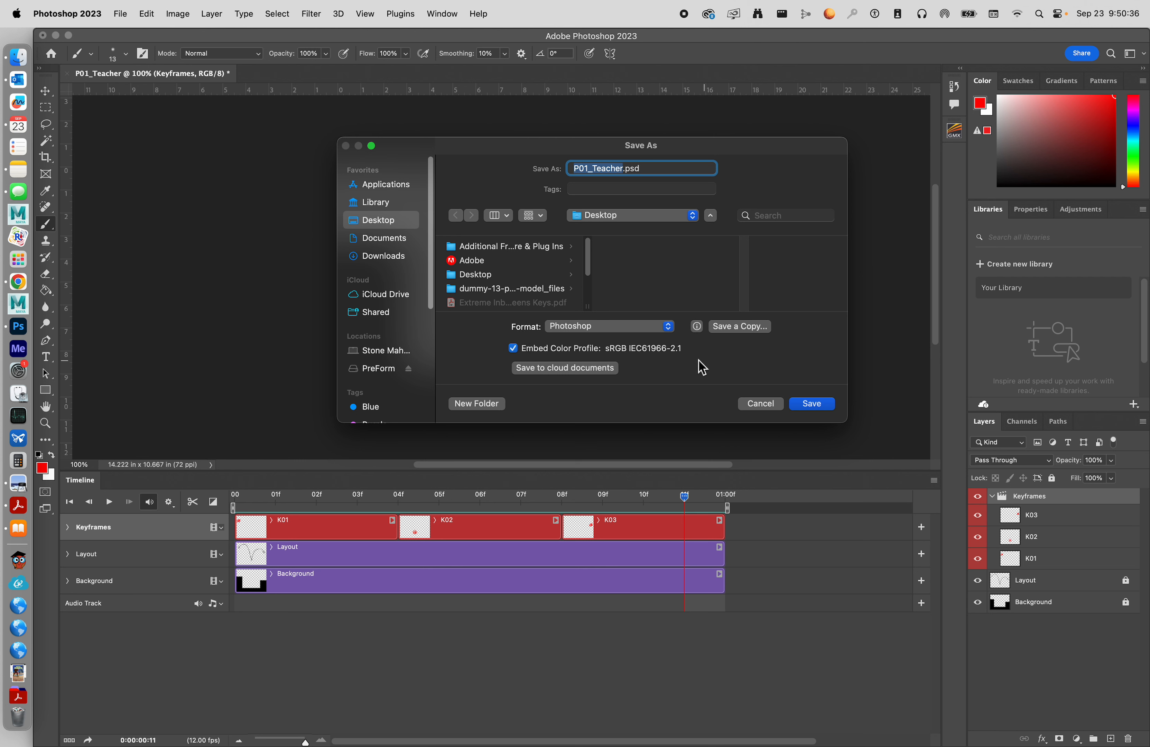
pyautogui.click(811, 404)
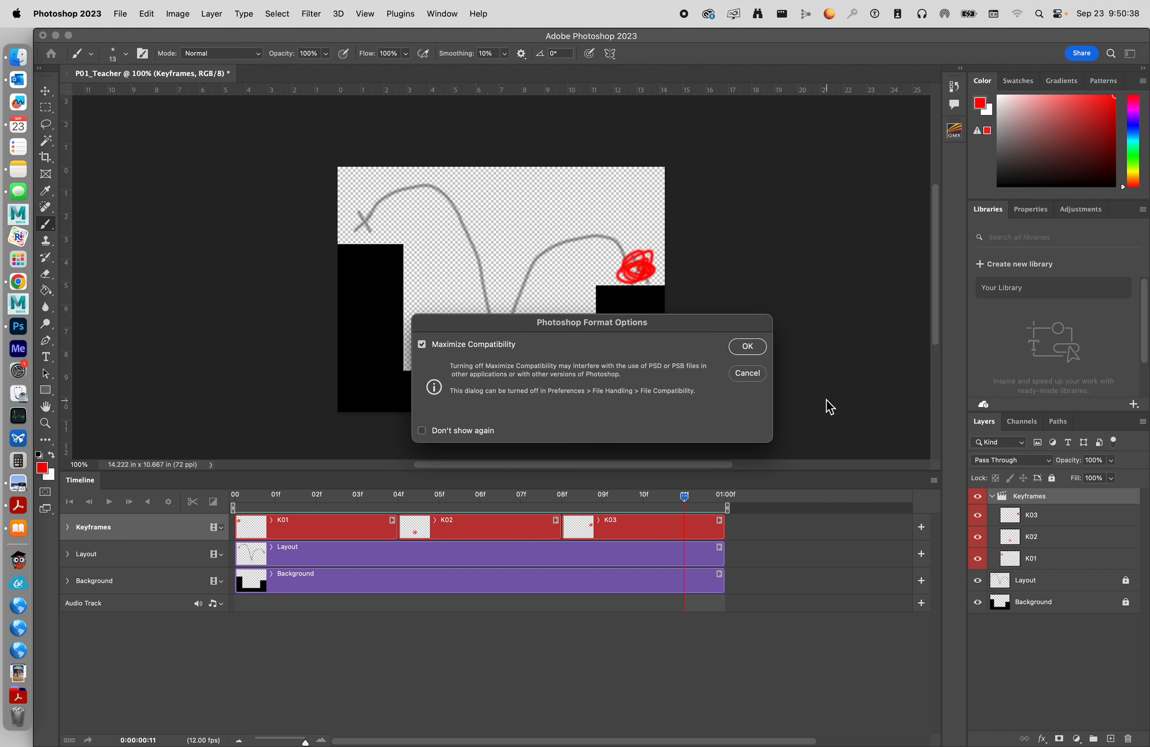
pyautogui.click(758, 353)
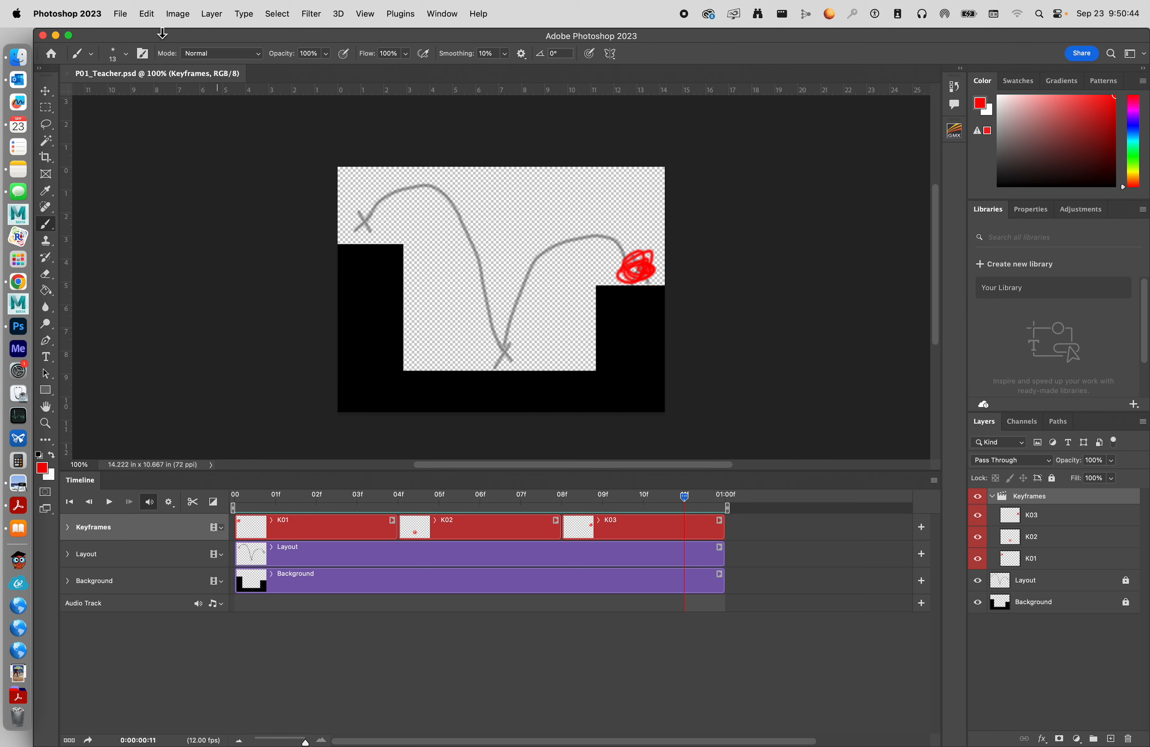
# Set up a Save for Web export in GIF format and compare the matte with transparency off, keeping transparency enabled.
pyautogui.click(122, 17)
pyautogui.moveTo(166, 236)
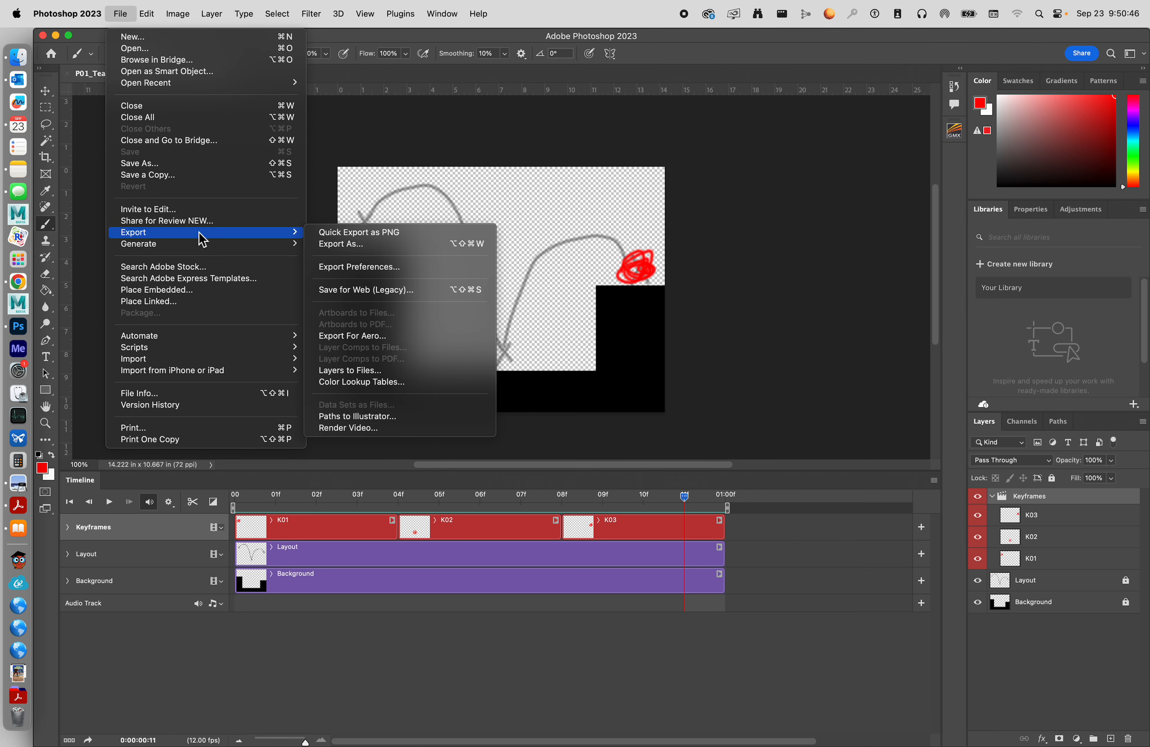
pyautogui.click(400, 292)
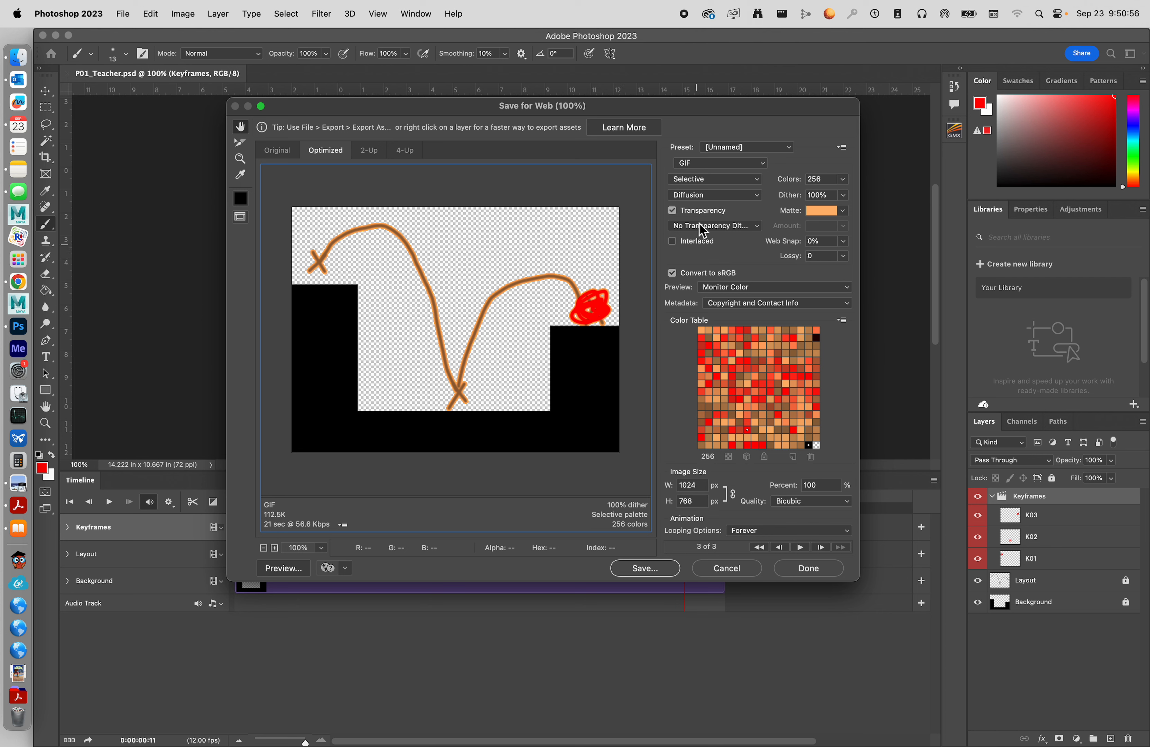
pyautogui.click(725, 165)
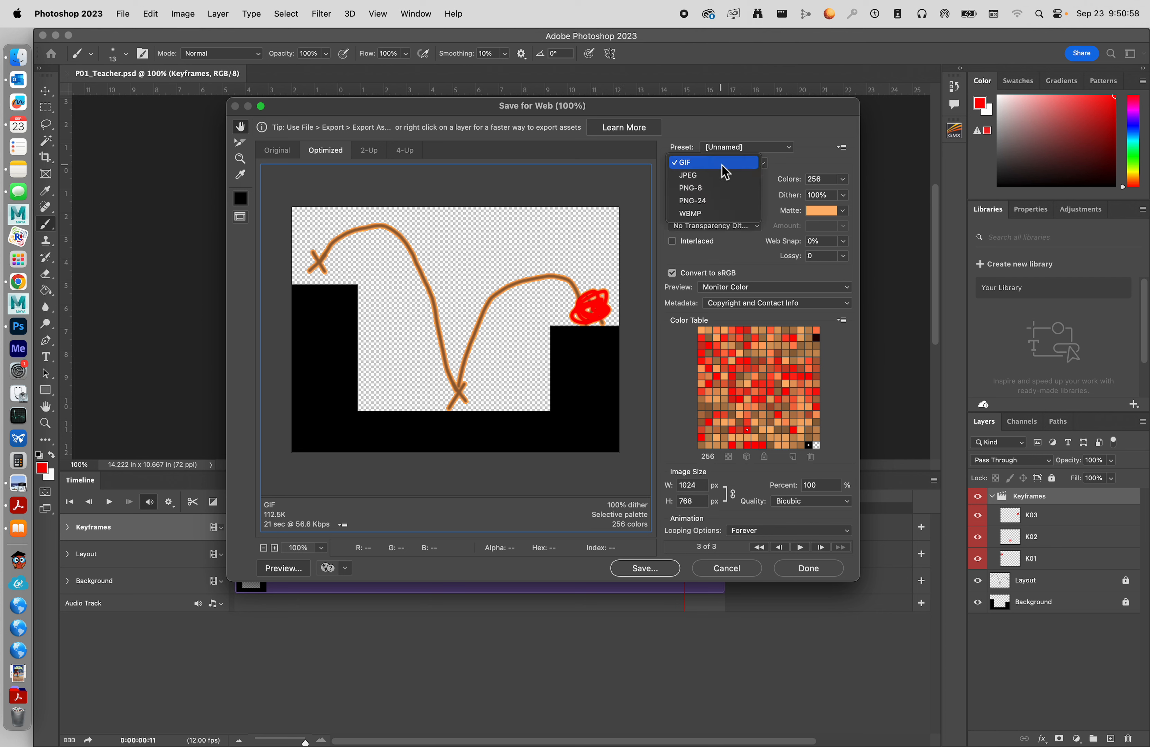
pyautogui.click(721, 163)
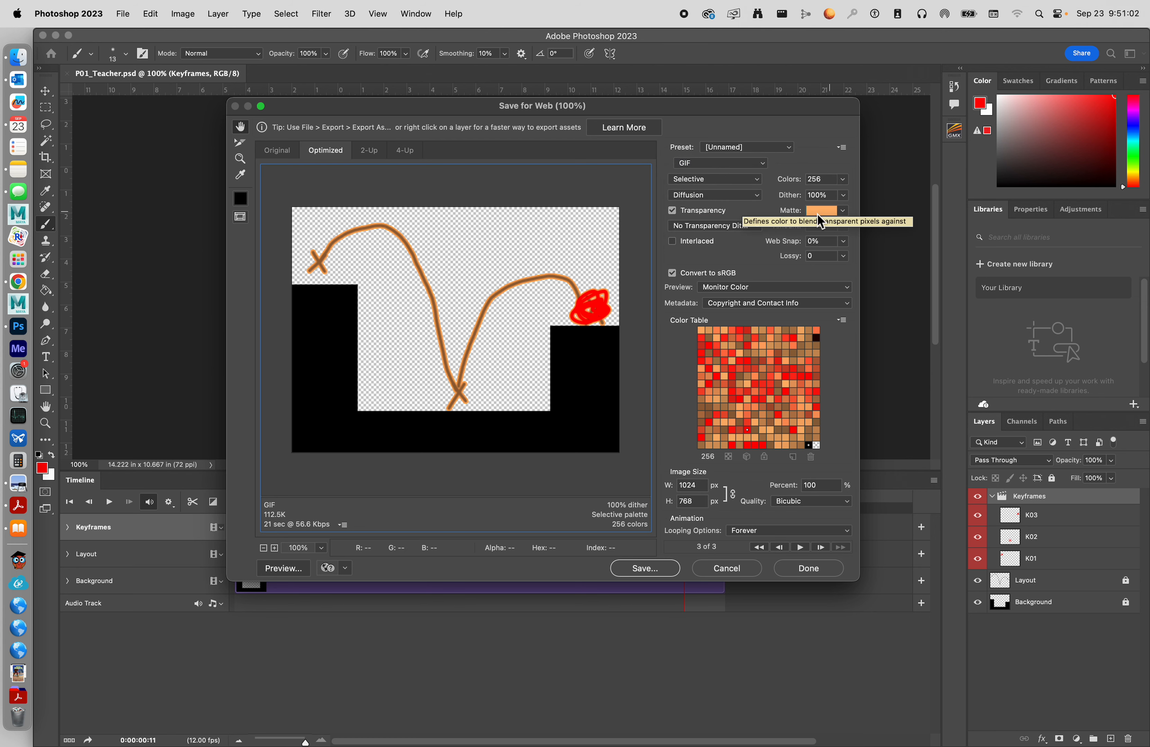
pyautogui.click(711, 212)
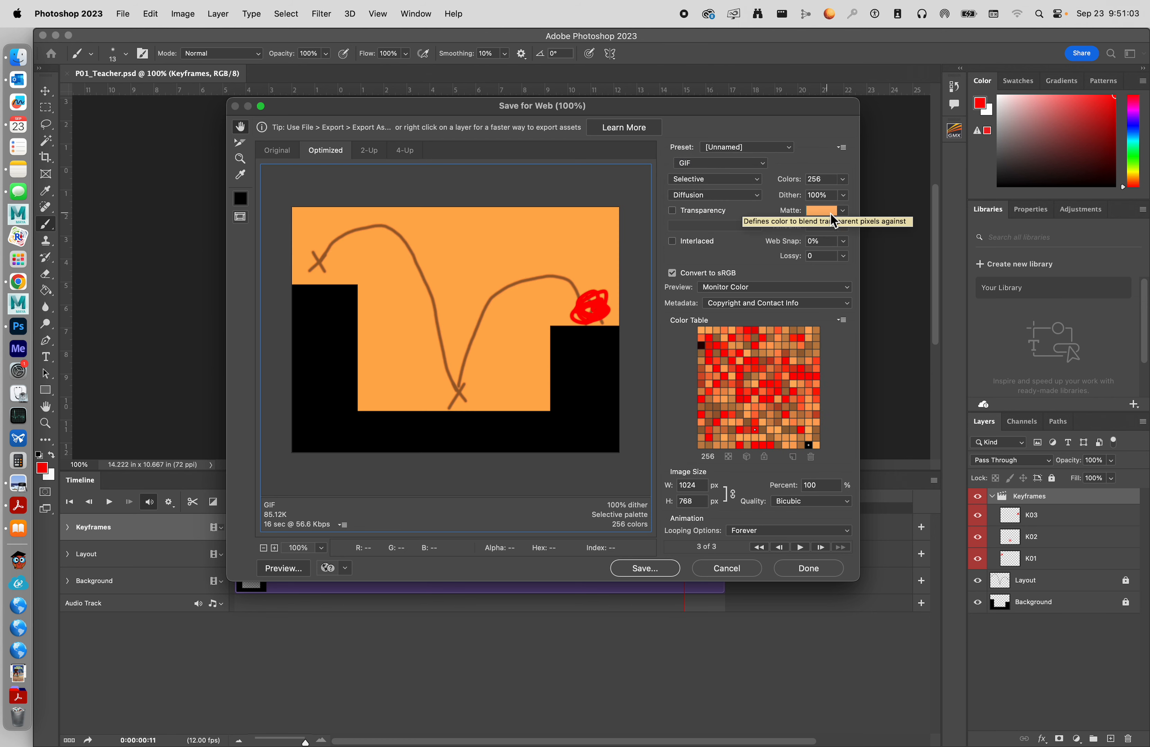
pyautogui.click(708, 211)
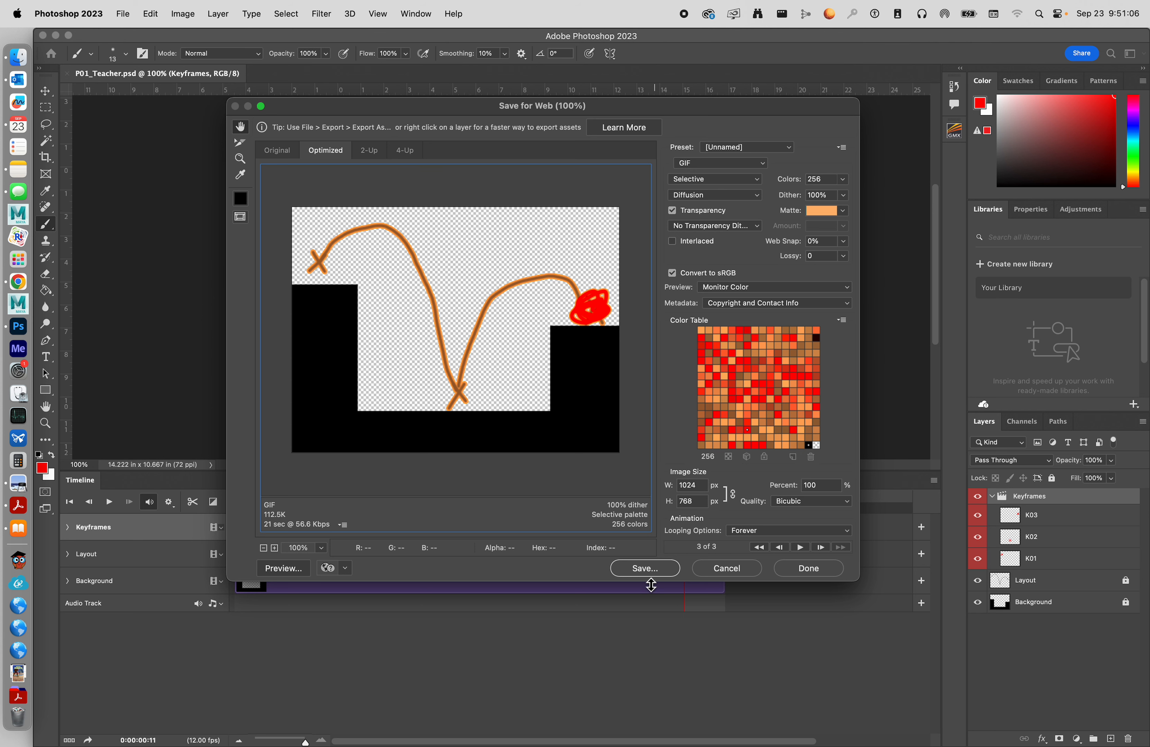
# Save the optimized animation to the Desktop as P01_Teacher.gif with Images Only and Default Settings.
pyautogui.click(656, 569)
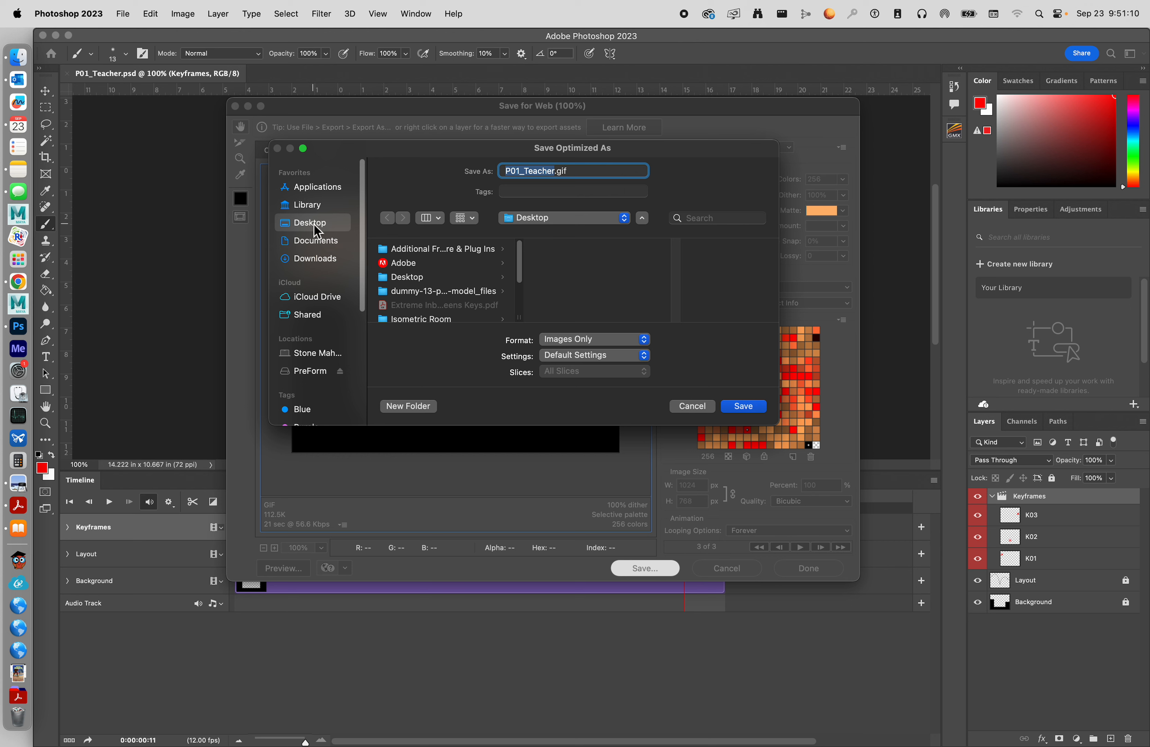
pyautogui.click(629, 341)
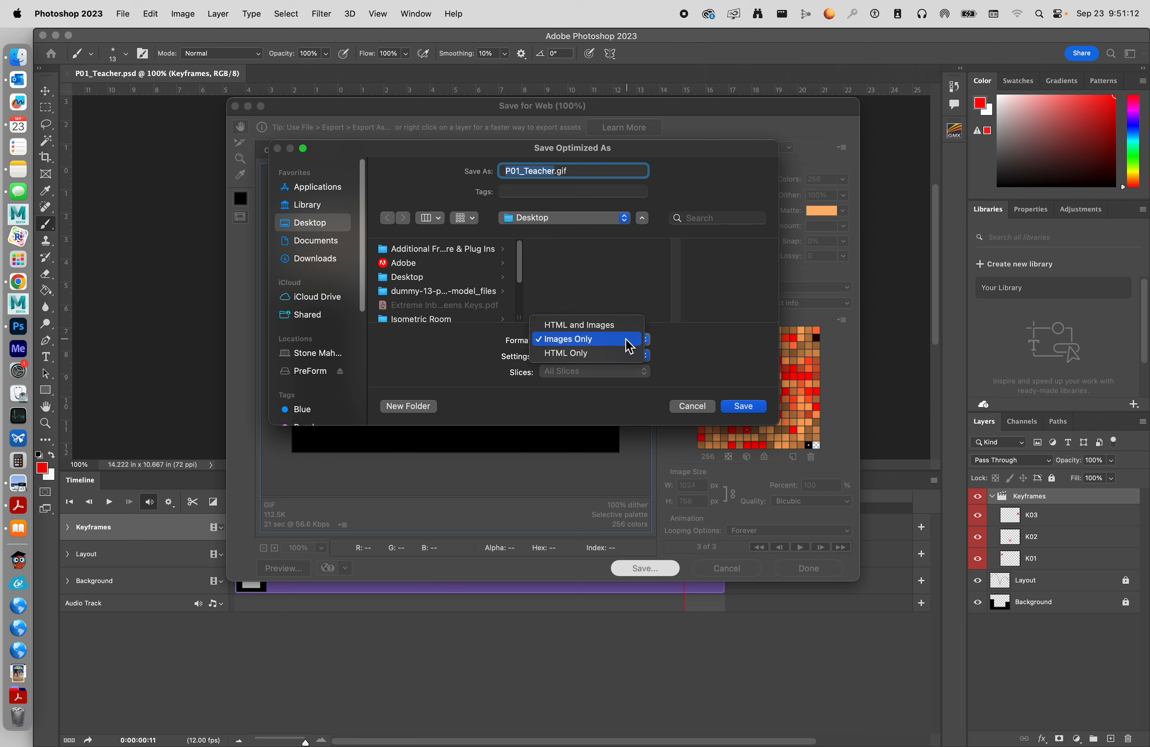
pyautogui.click(600, 343)
pyautogui.click(637, 355)
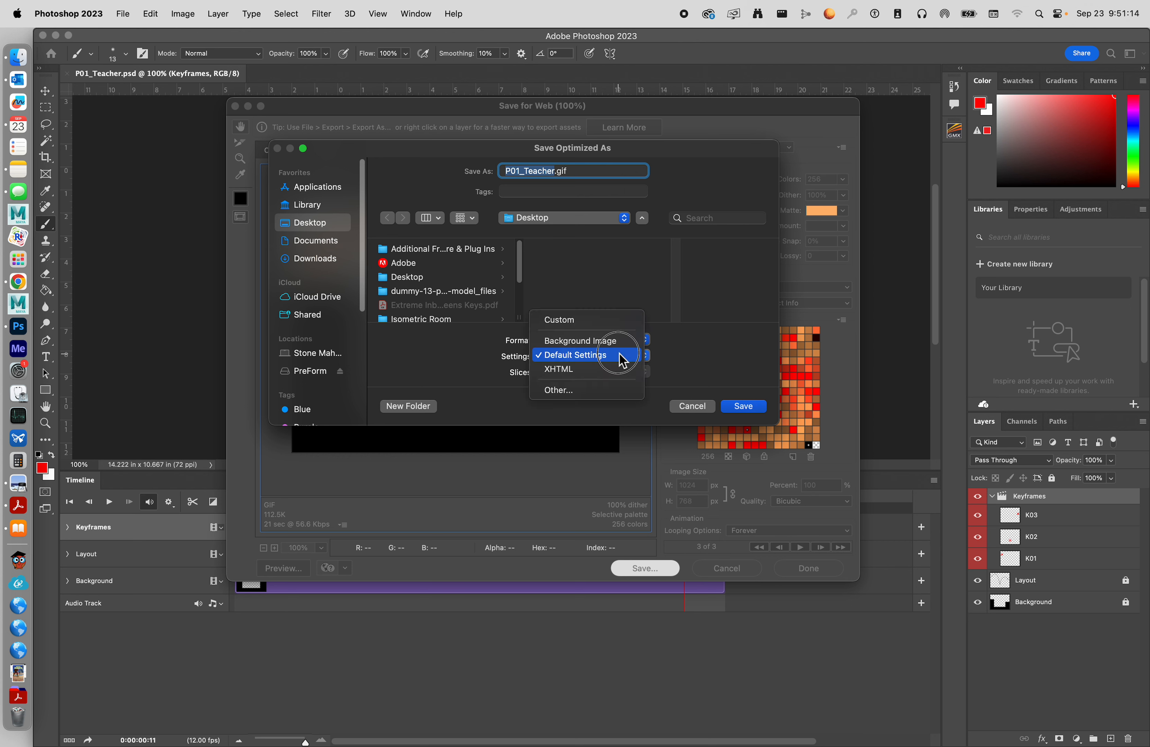
pyautogui.click(617, 355)
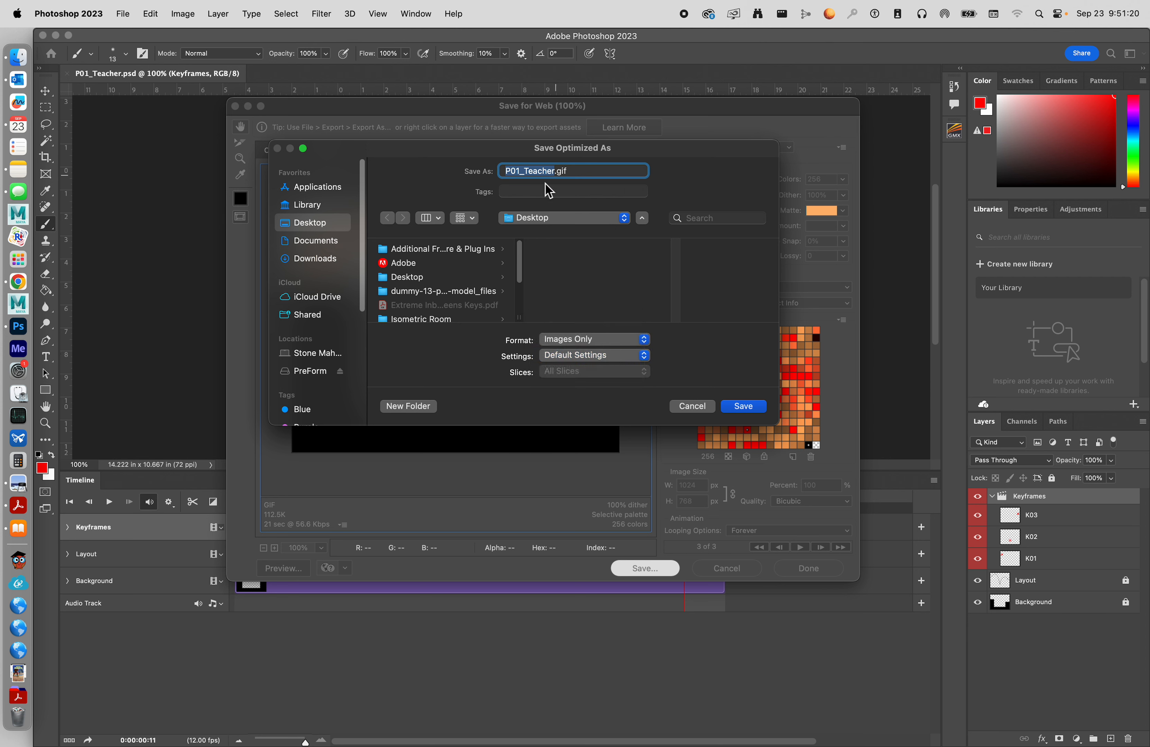
pyautogui.click(744, 406)
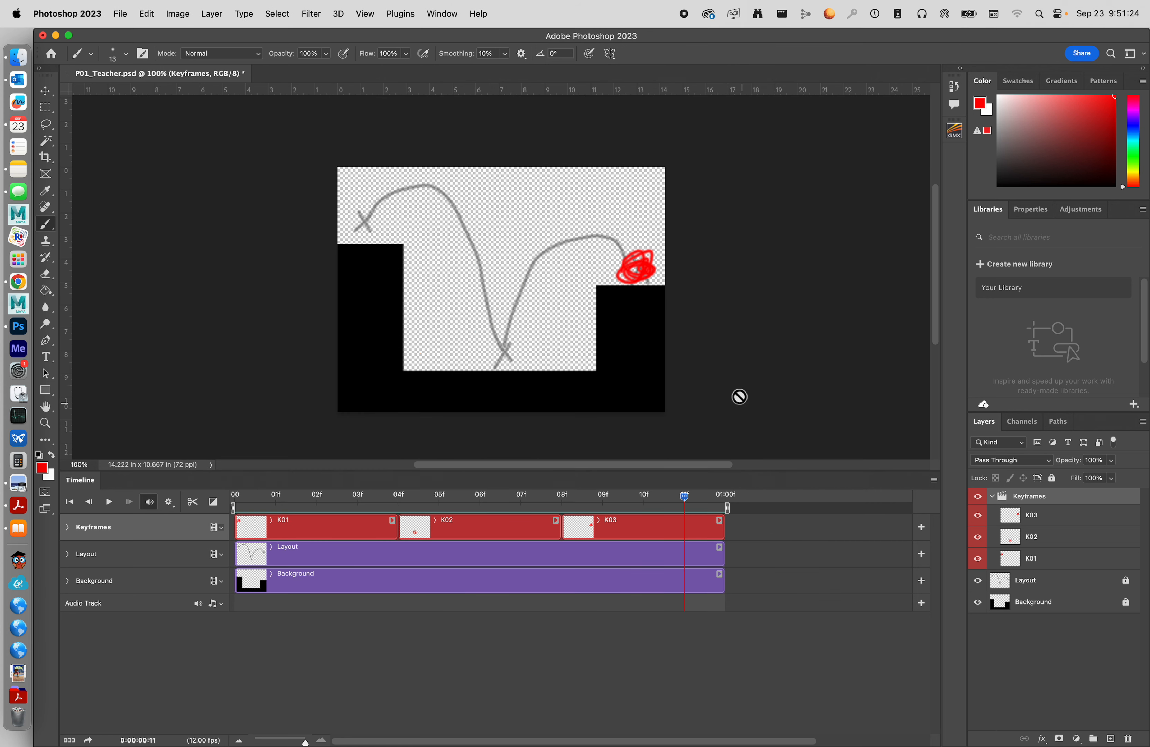
# Uncover the Desktop and preview the exported P01_Teacher.gif, then return to Photoshop and restore its window to full width.
pyautogui.moveTo(1148, 29); pyautogui.dragTo(757, 23)
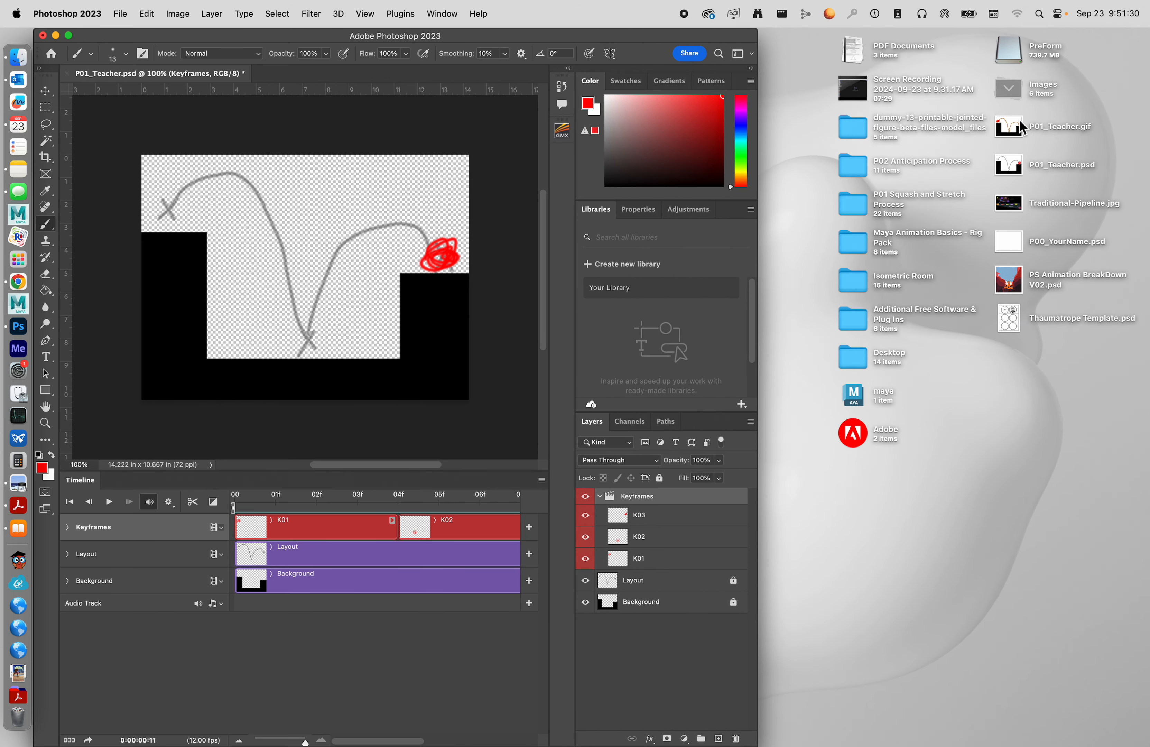
pyautogui.click(1006, 132)
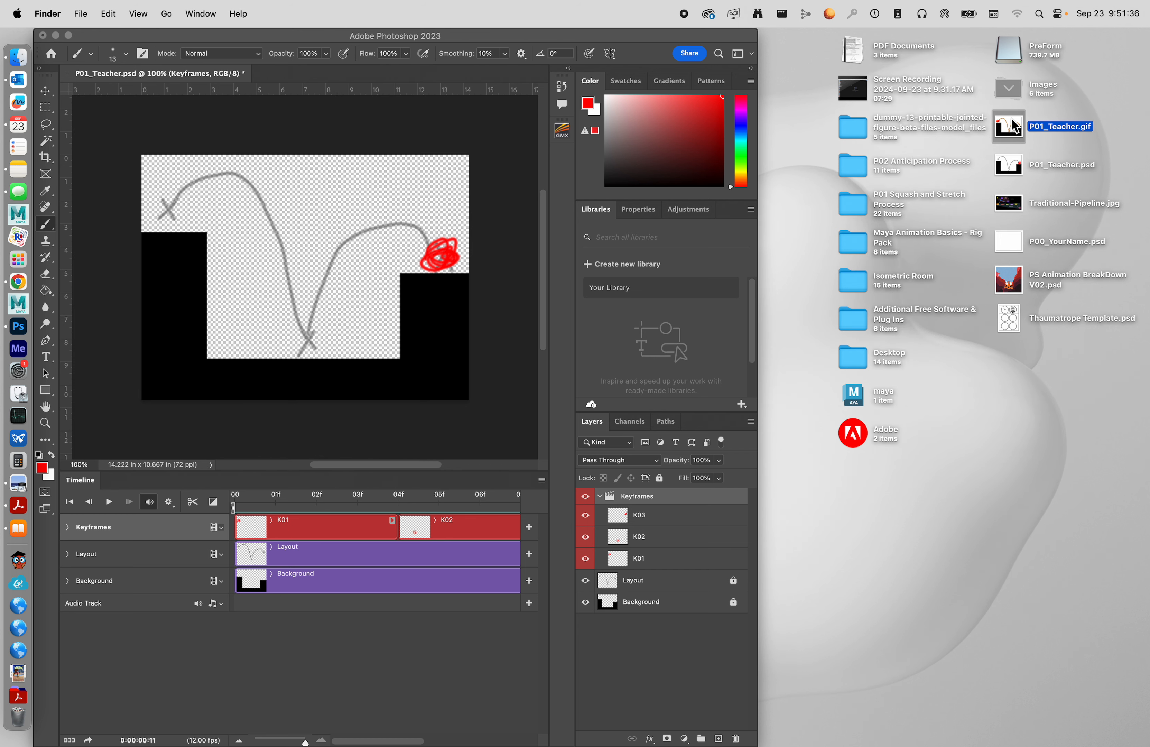
pyautogui.press('space')
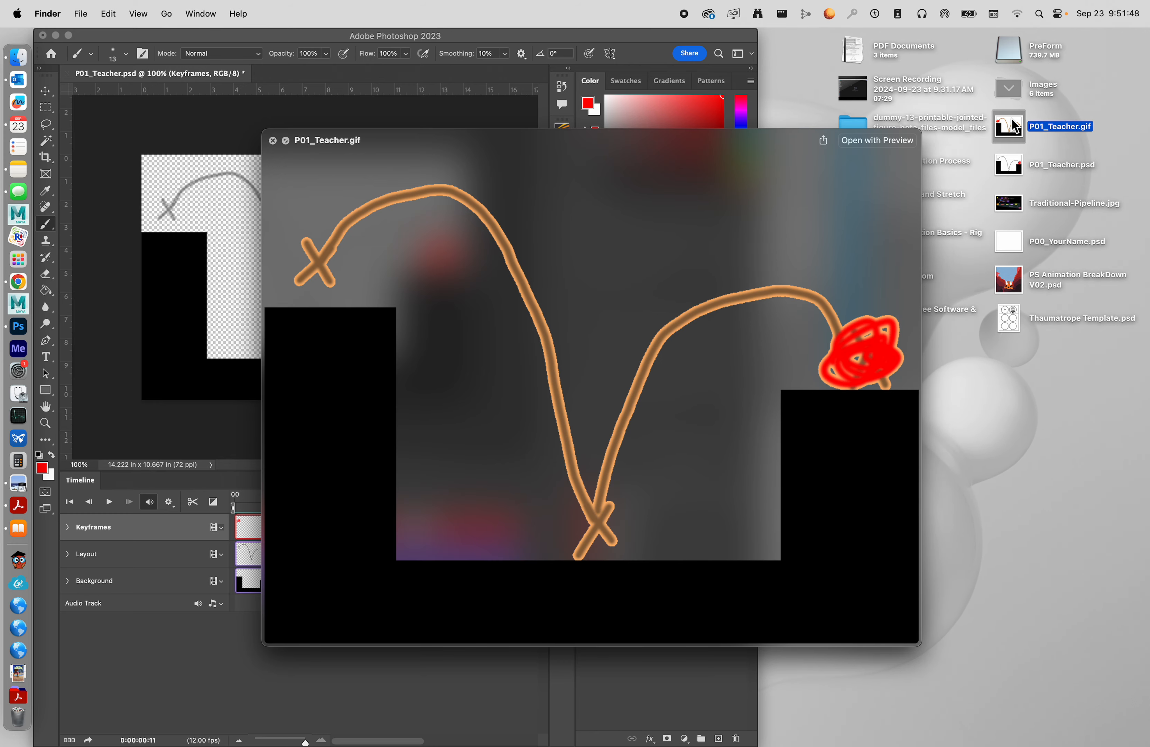
pyautogui.press('space')
pyautogui.click(727, 45)
pyautogui.doubleClick(726, 45)
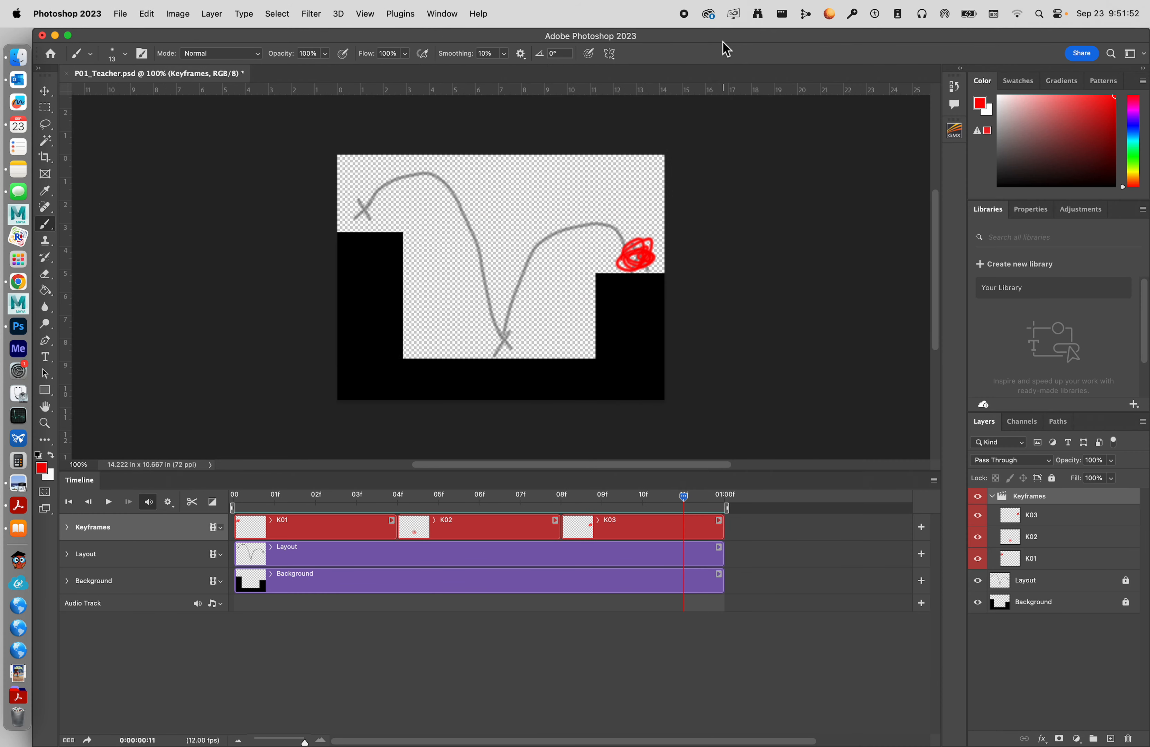